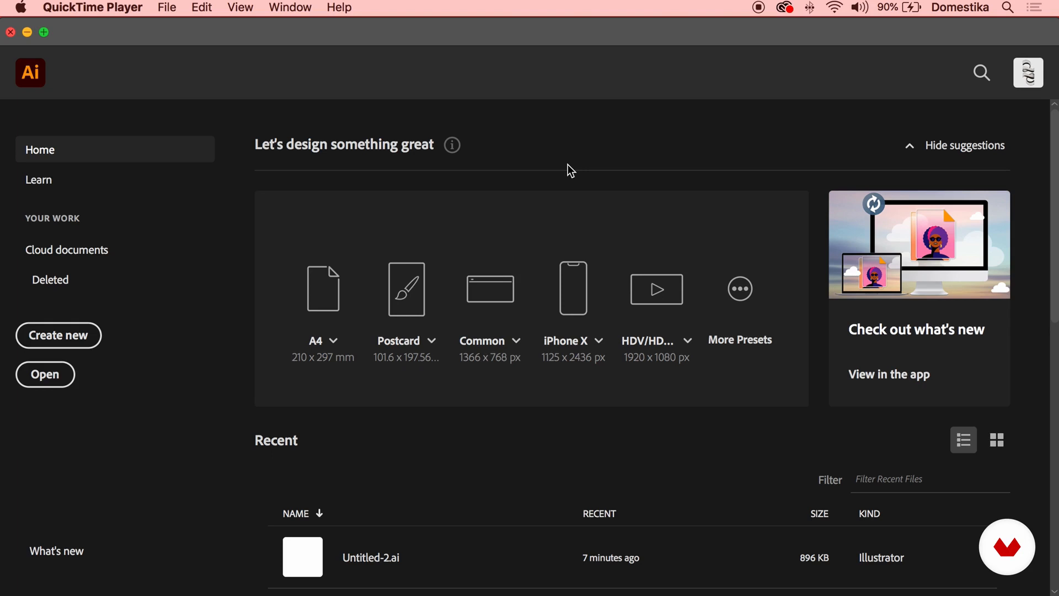
Start a new document and browse all the blank Web presets.
click(567, 164)
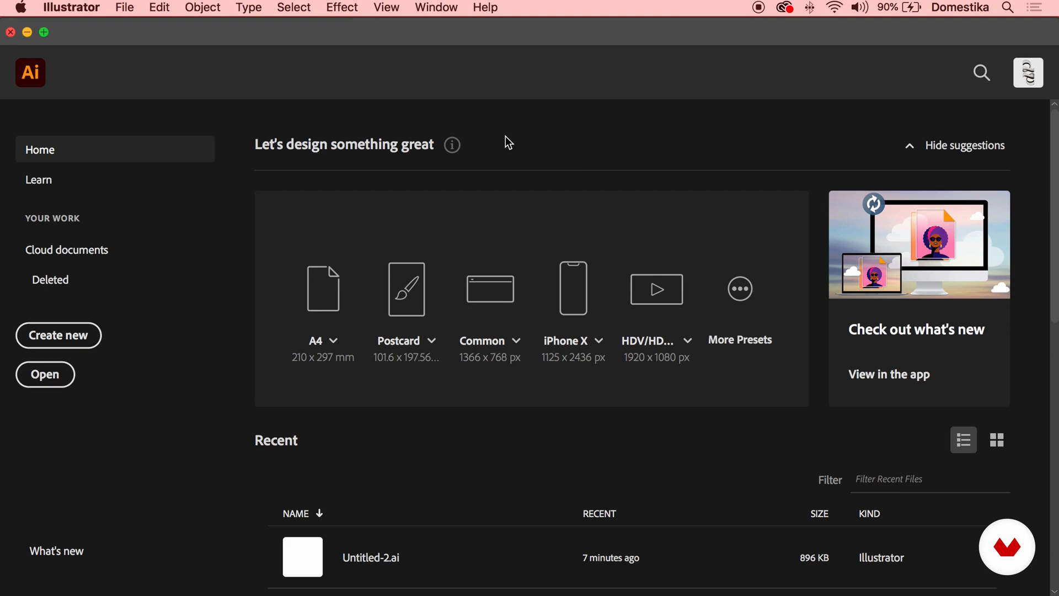
click(128, 10)
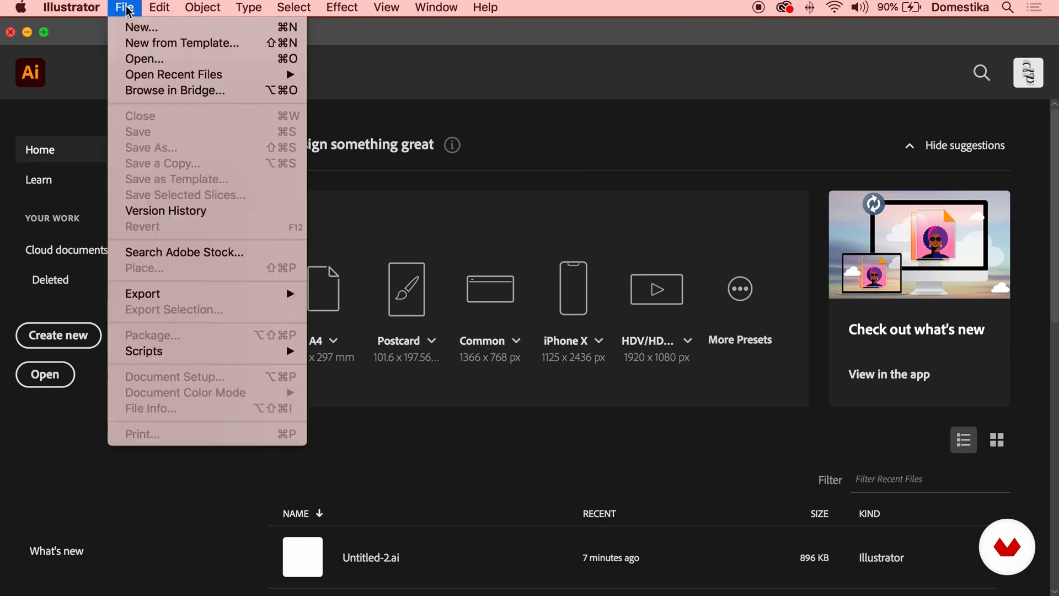
click(142, 27)
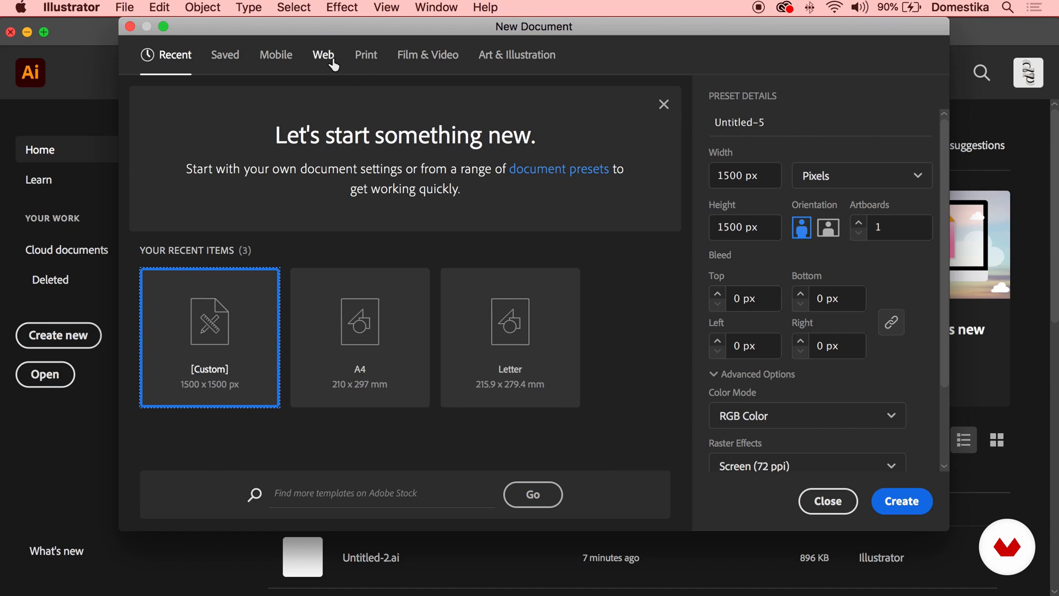
click(331, 60)
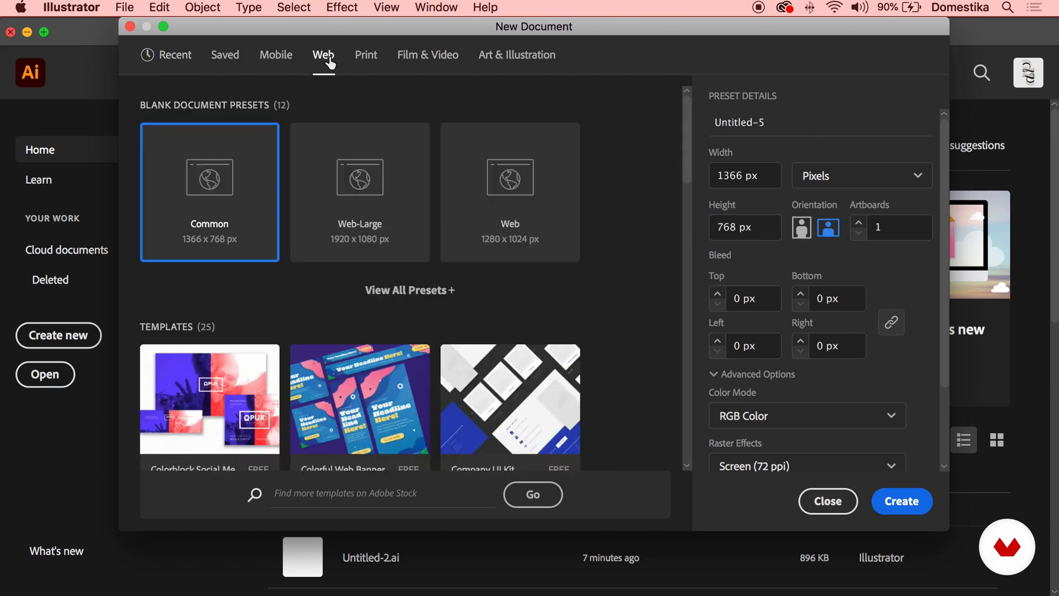
click(425, 291)
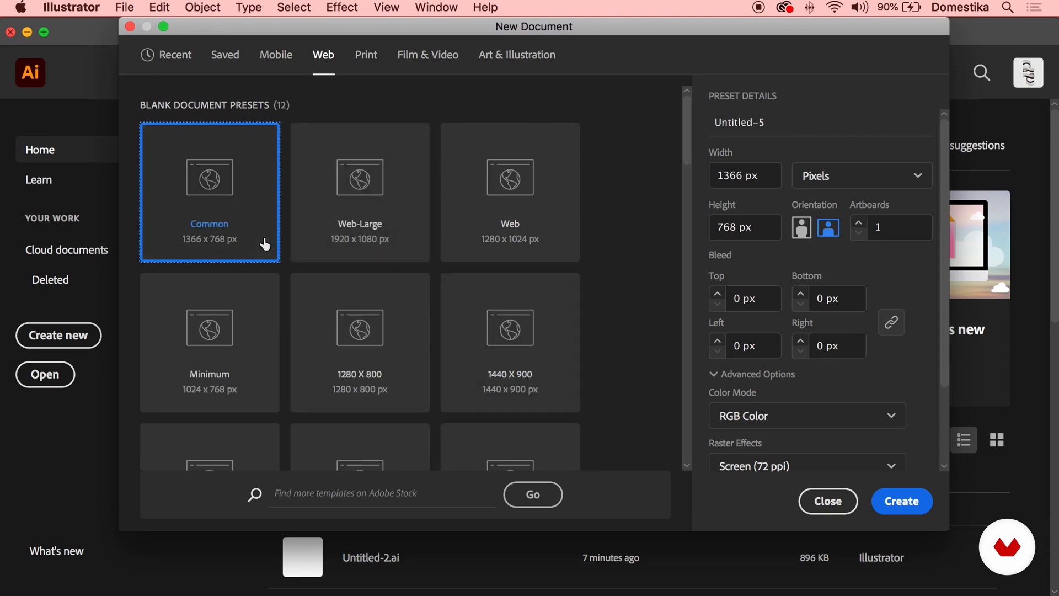
scroll(446, 264, down, 3)
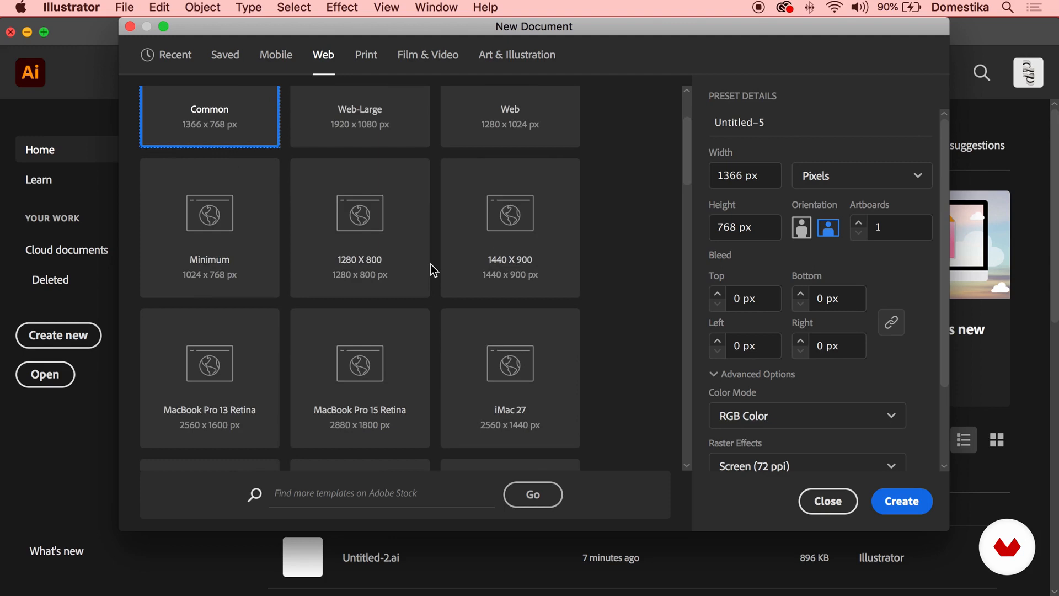
scroll(430, 264, down, 4)
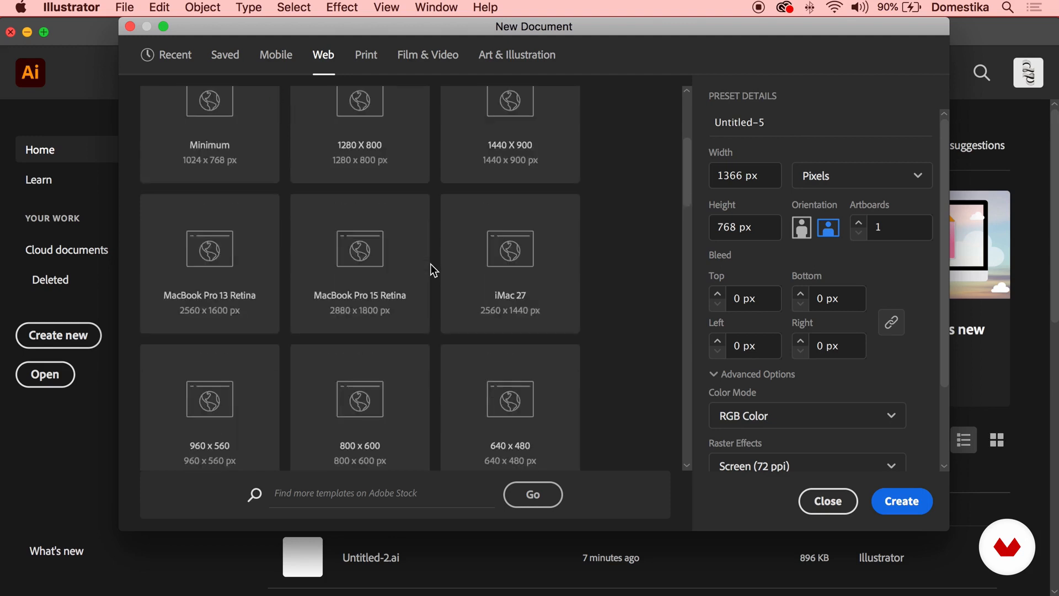
scroll(431, 263, down, 1)
scroll(430, 264, up, 6)
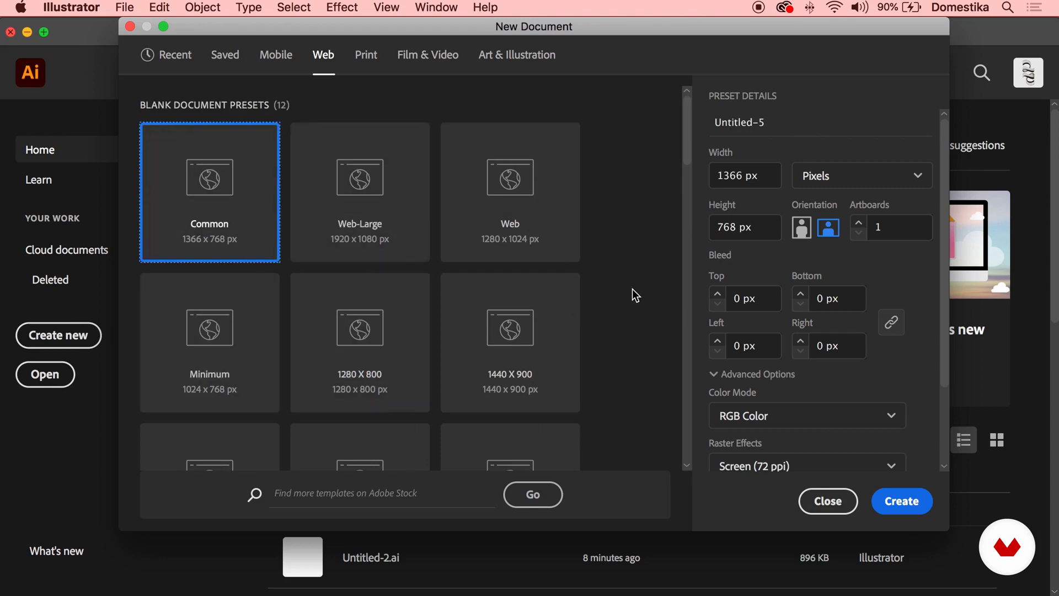
Set the new document's width and height to 1500 px each and create it.
double_click(745, 179)
text(1500)
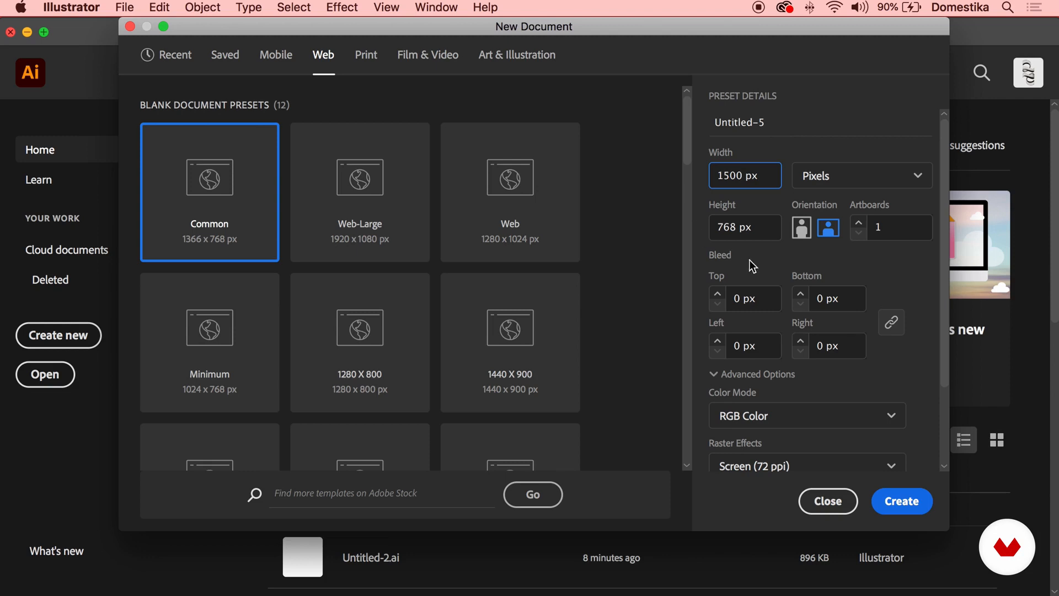
double_click(740, 228)
text(1500)
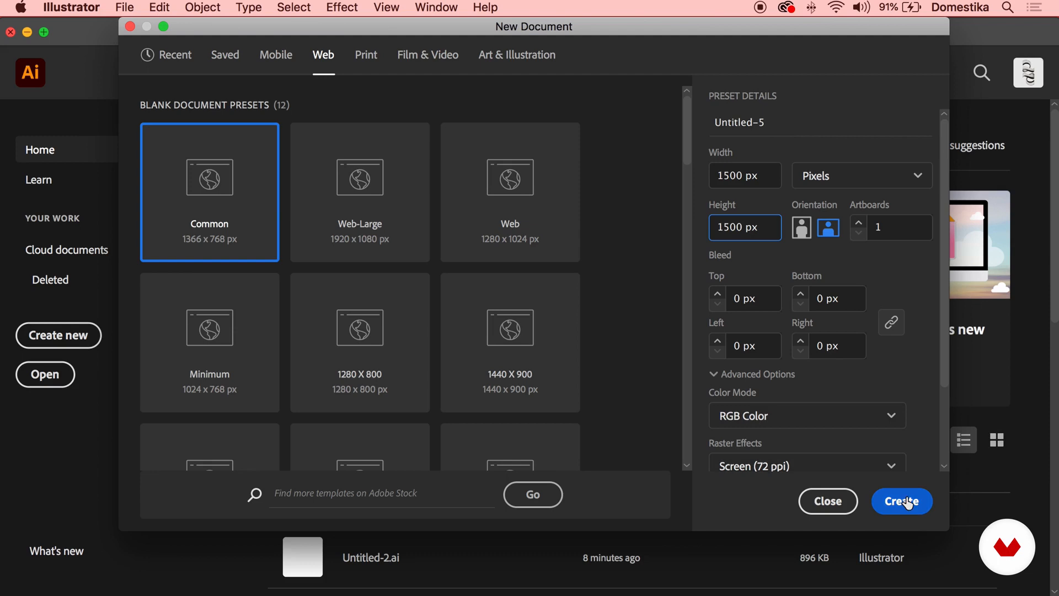
click(906, 503)
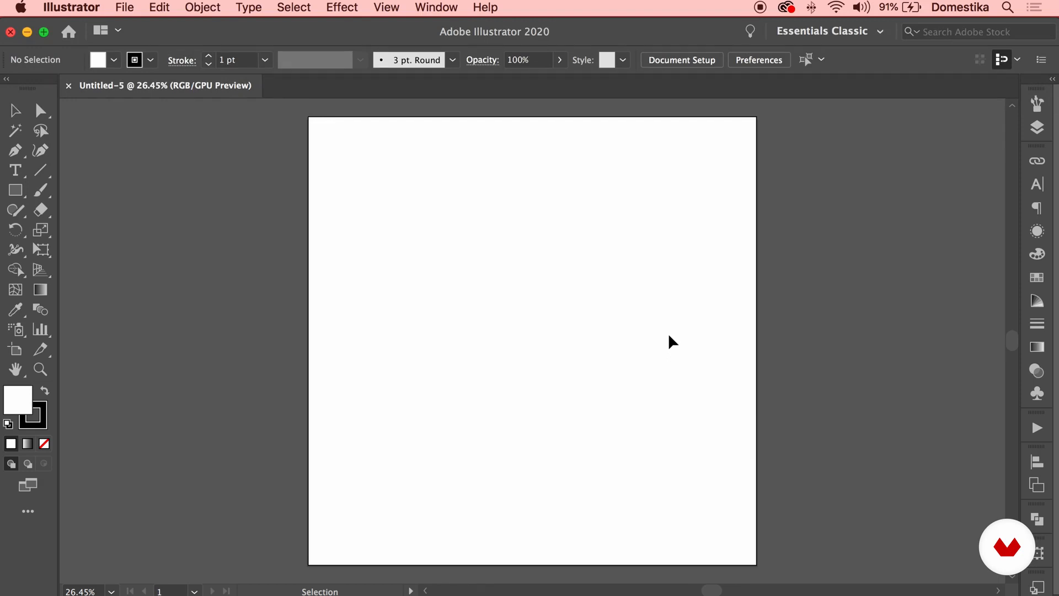
Save the document as "4 icons challenge" in Adobe Illustrator format, accepting the default Illustrator 2020 options.
click(117, 7)
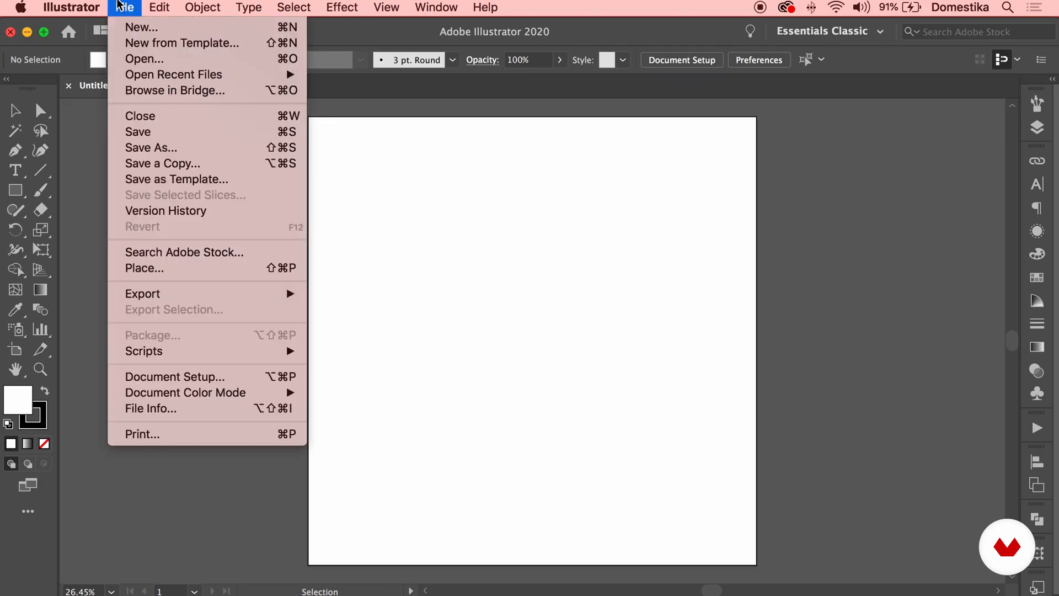
click(158, 153)
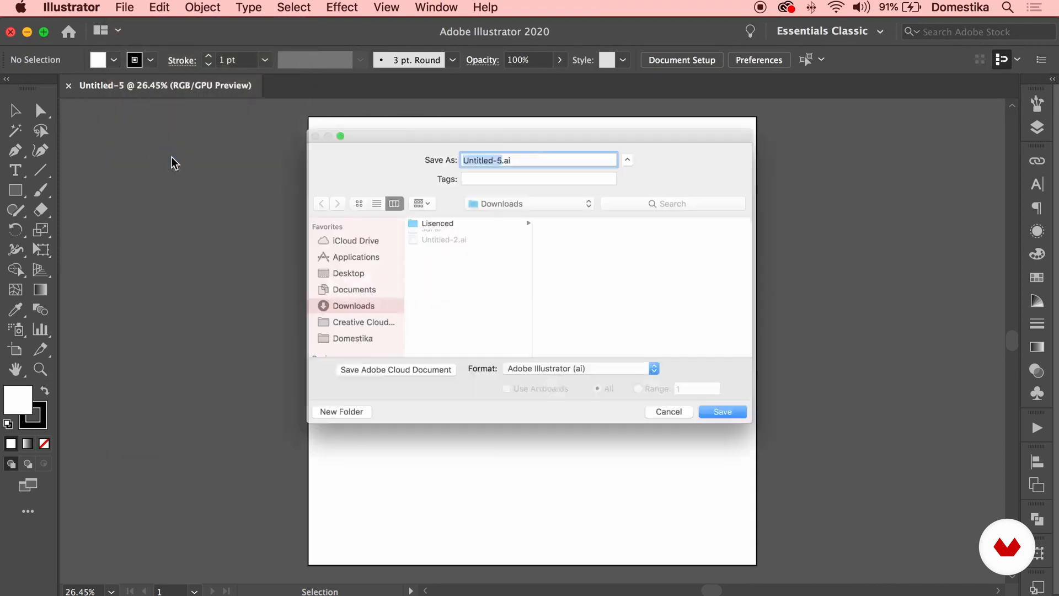
click(283, 273)
text(4 icons challenge)
click(784, 457)
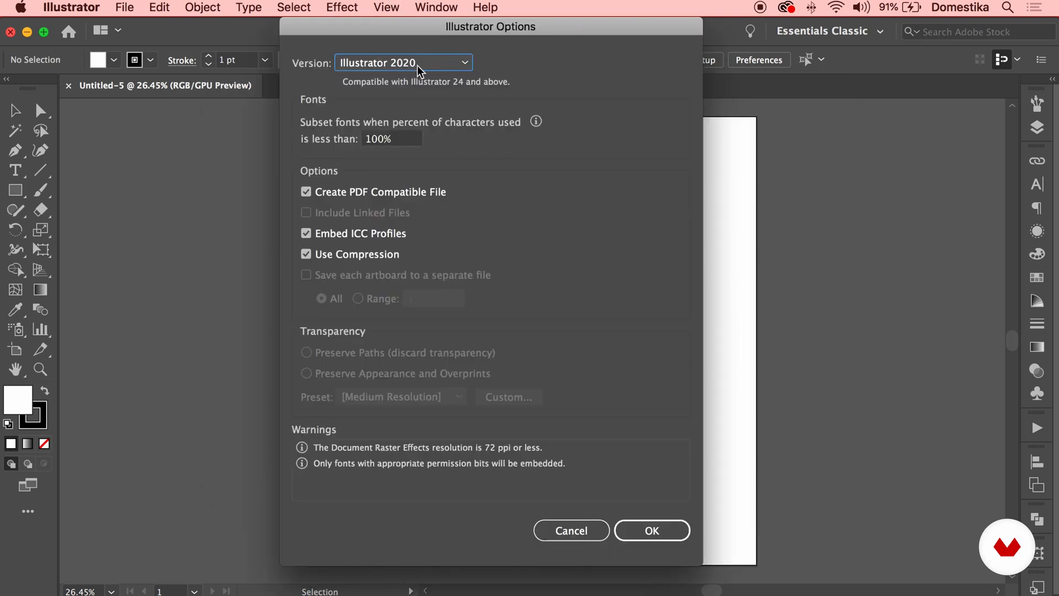
click(634, 529)
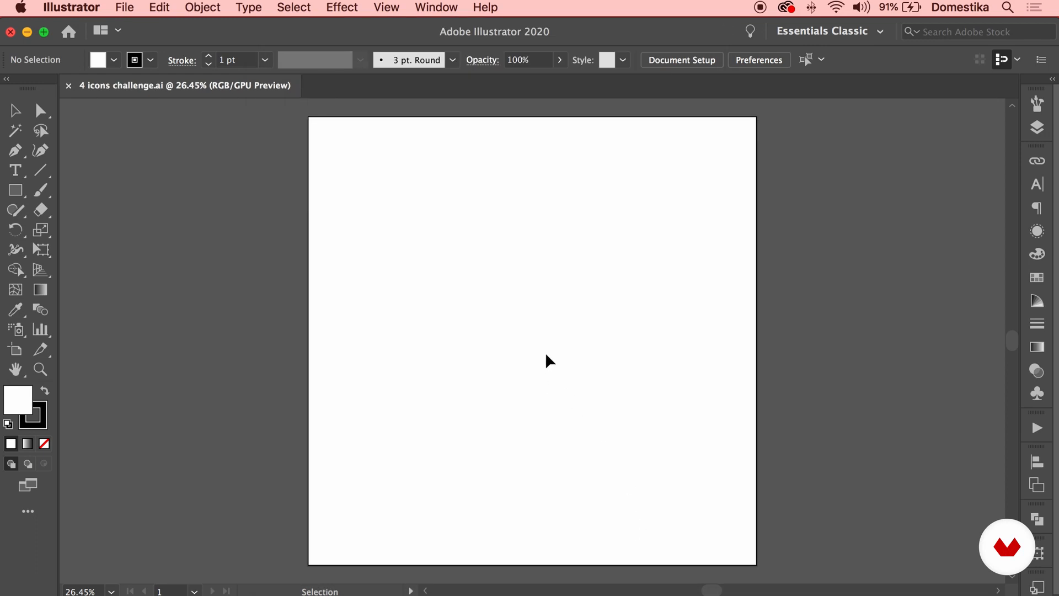
Draw a perfect circle with the Ellipse tool, a little left of the artboard's centre.
click(16, 191)
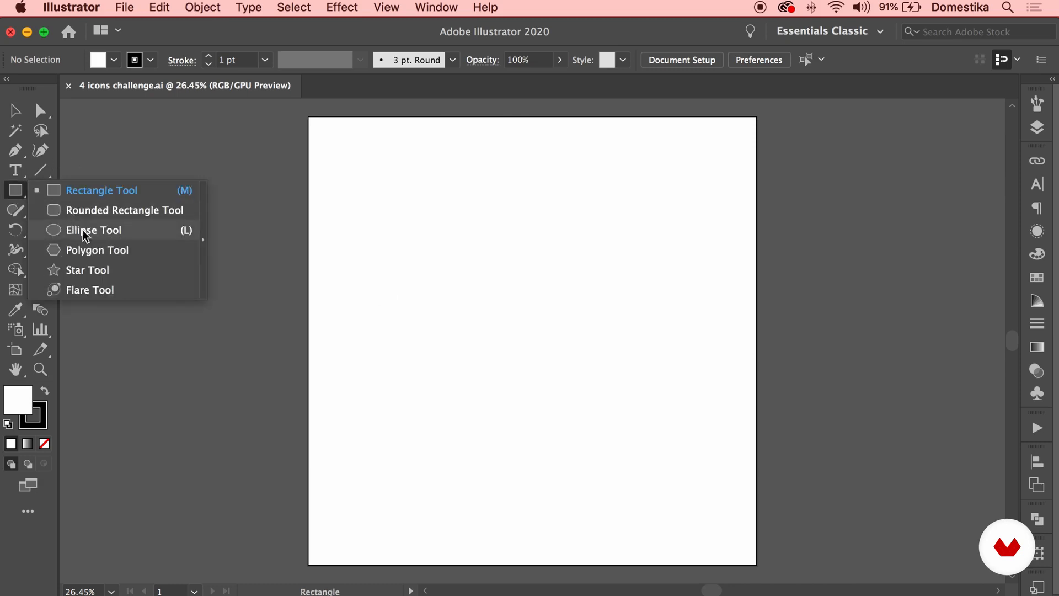
click(94, 230)
drag(386, 291, 491, 367)
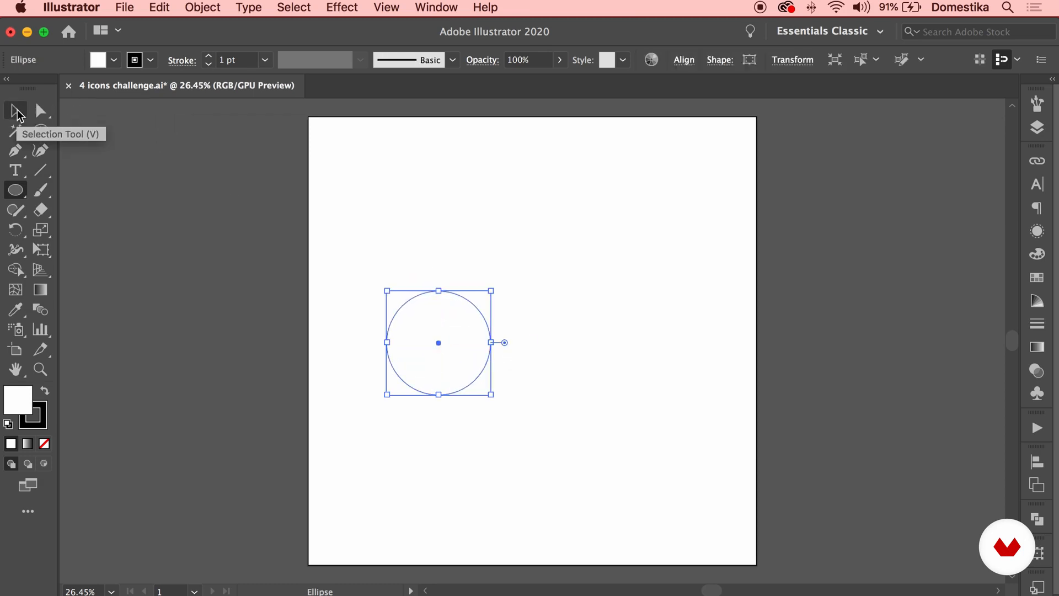
click(16, 112)
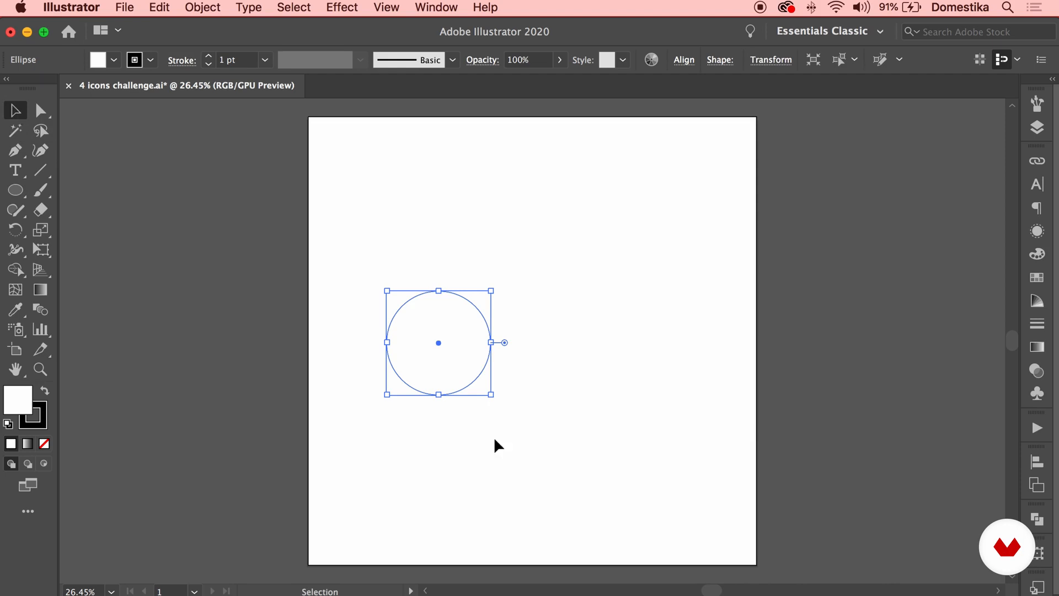
Raise the circle's stroke weight to 26 pt and deselect it.
click(209, 56)
click(210, 57)
click(209, 56)
click(209, 56)
click(210, 57)
click(210, 56)
click(210, 56)
click(209, 56)
click(210, 56)
click(209, 56)
click(210, 56)
click(210, 56)
click(209, 56)
click(210, 57)
click(584, 307)
Place two copies of the circle: one level with it to the right, one slightly lower between them and overlapping both.
click(483, 328)
drag(483, 328, 607, 310)
click(674, 338)
click(655, 306)
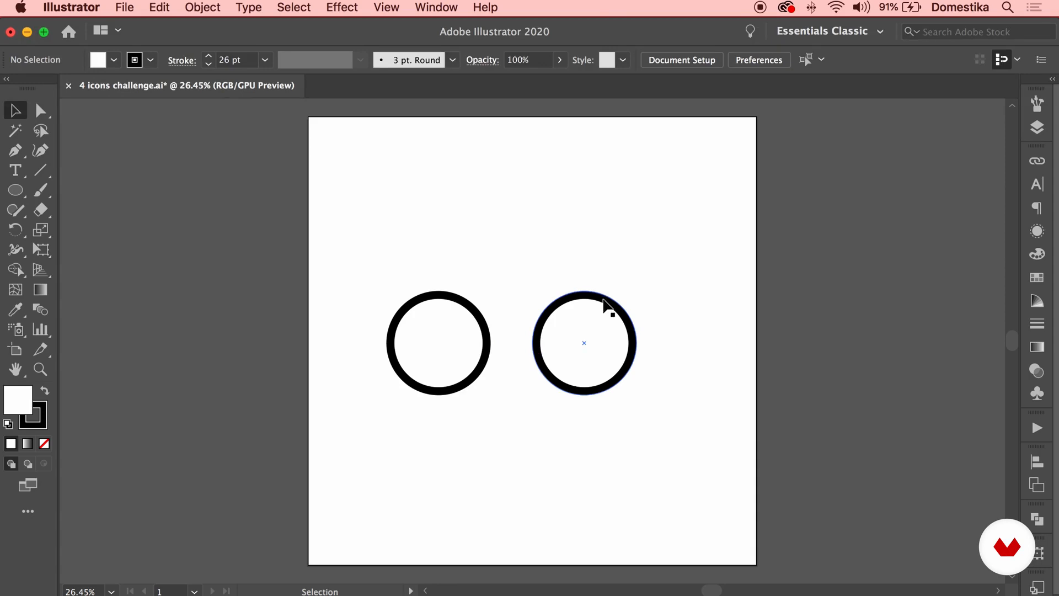
drag(605, 304, 584, 263)
drag(510, 241, 515, 345)
Select all three circles and float the Align panel beside the artboard with its full options shown.
drag(672, 233, 441, 386)
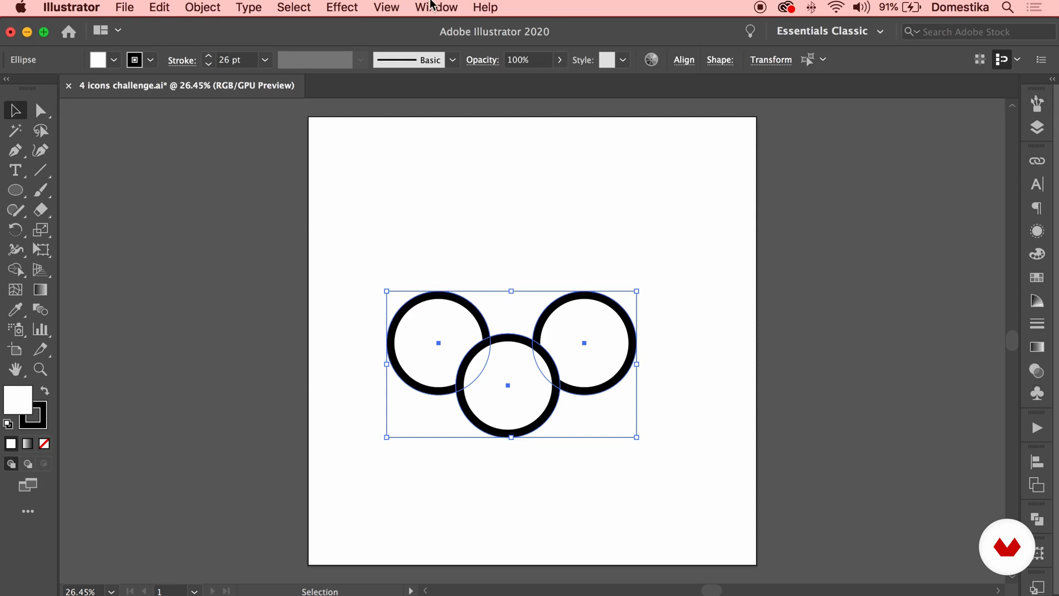
click(433, 6)
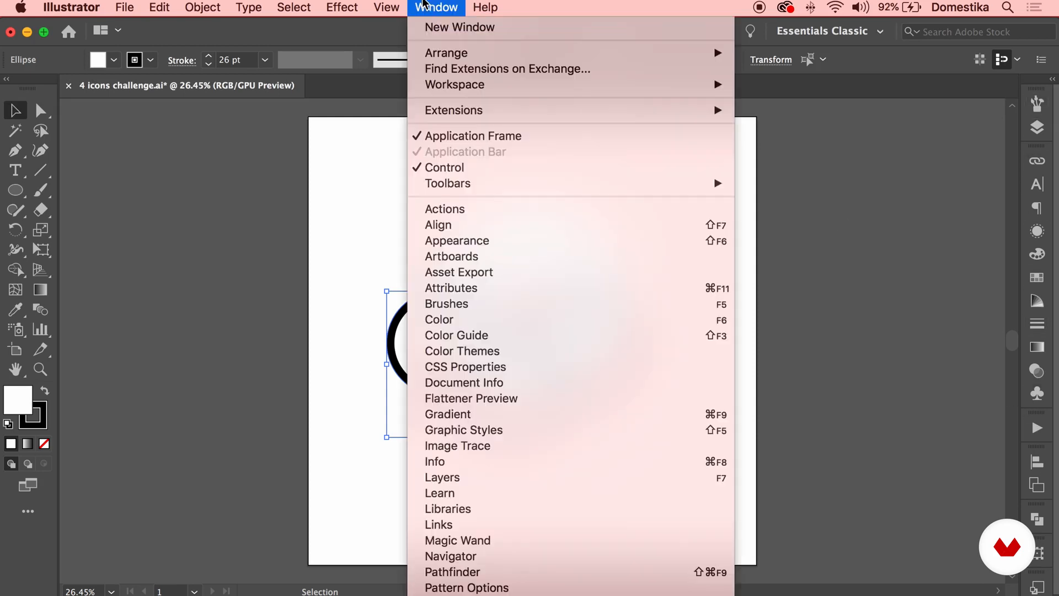
click(470, 228)
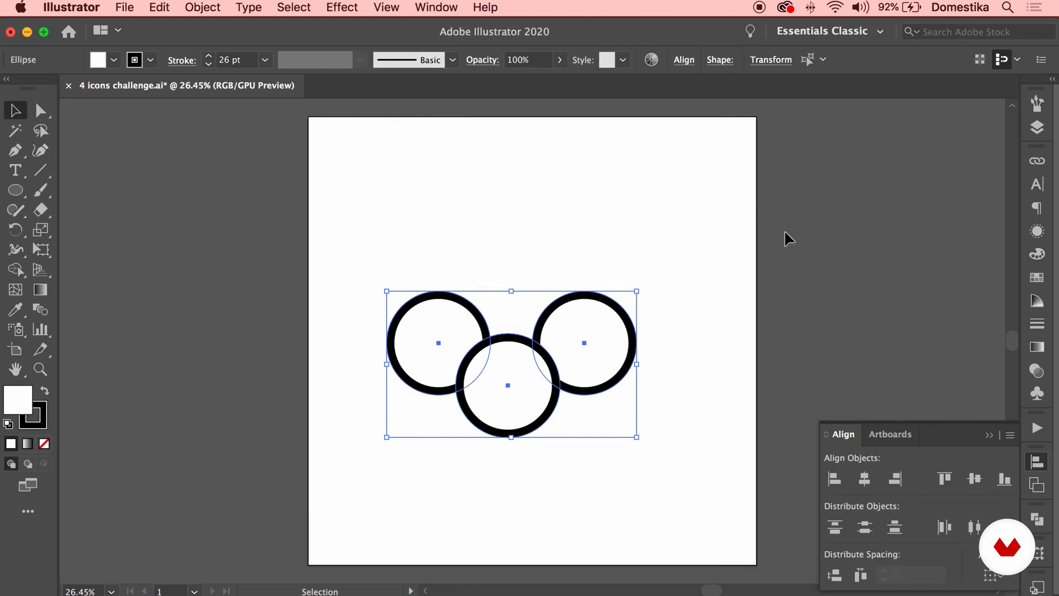
drag(839, 434, 829, 265)
click(998, 180)
drag(901, 244, 889, 113)
Distribute the three circles with equal horizontal spacing, keeping Align to Selection.
click(966, 269)
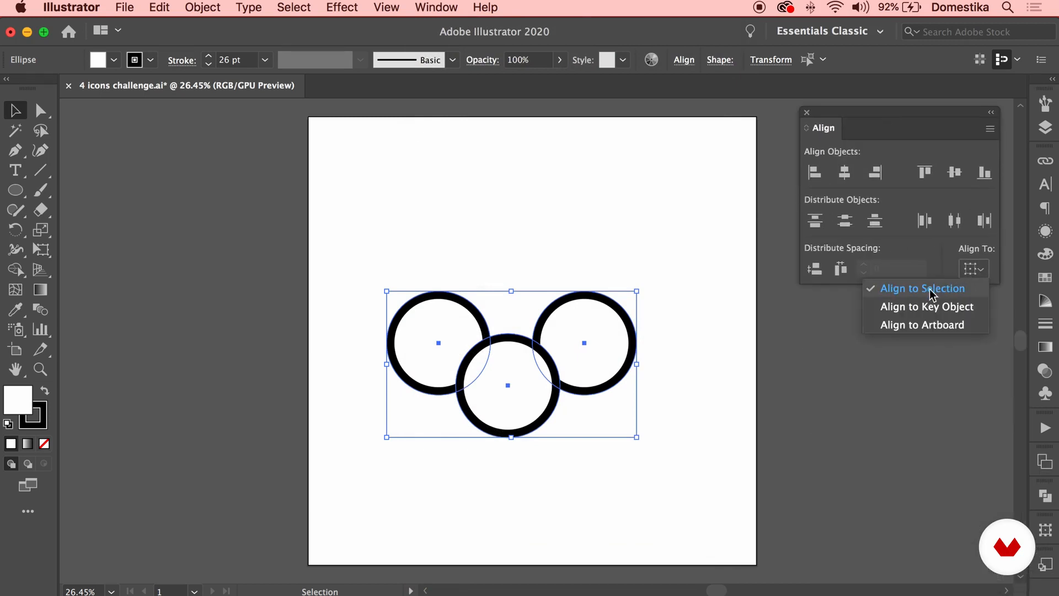
click(937, 201)
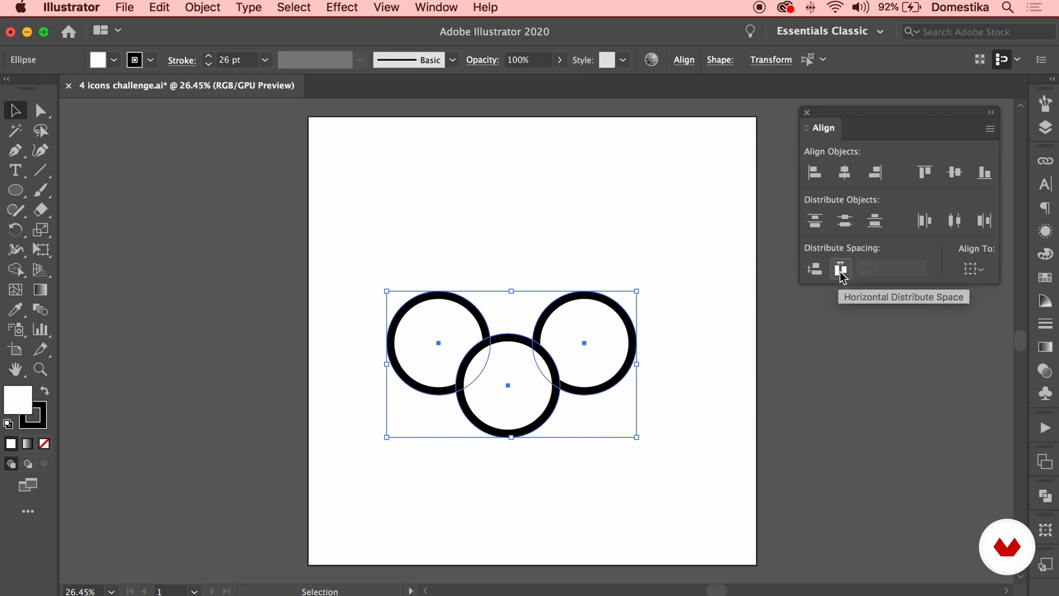
click(841, 270)
Remove the fill from all three circles, leaving only their black strokes.
drag(612, 265, 439, 437)
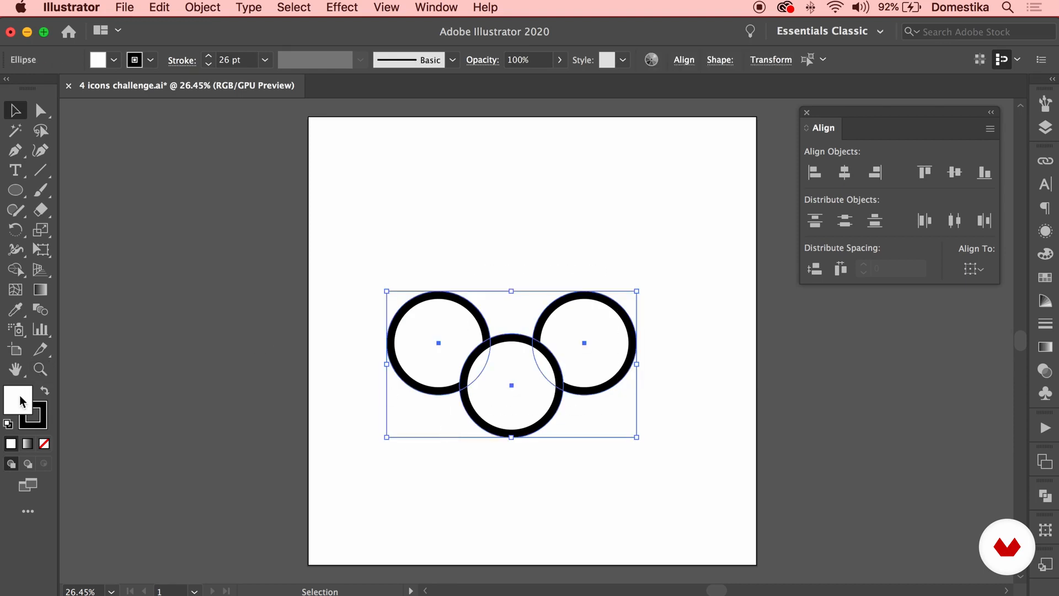
click(44, 444)
click(474, 466)
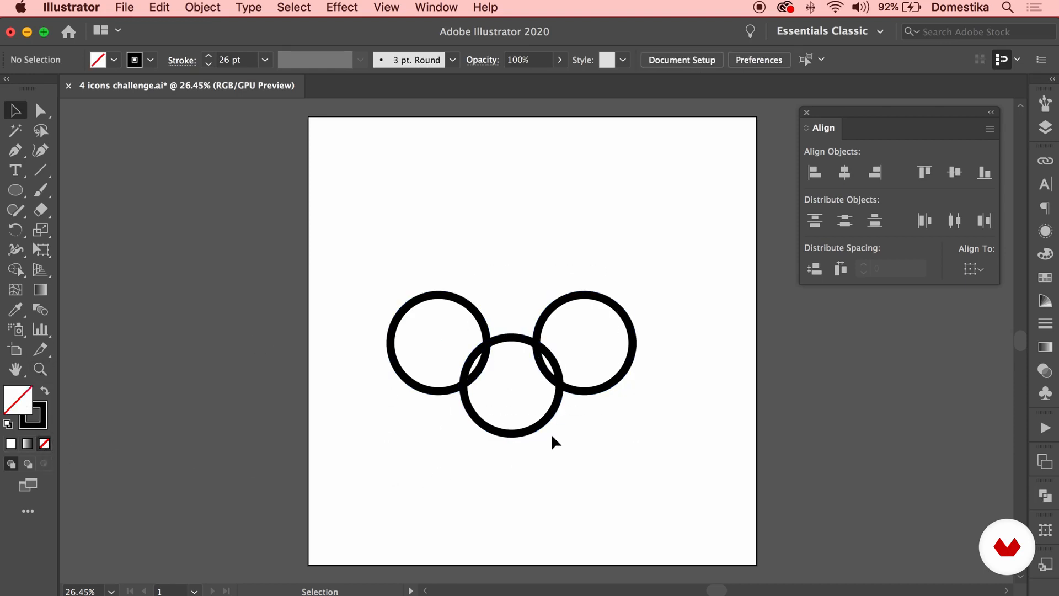
Nudge the lower middle circle slightly upward between the two outer circles.
click(537, 422)
key(Up)
key(Up)
key(Up)
key(shift+Up)
key(shift+Up)
key(shift+Up)
key(shift+Up)
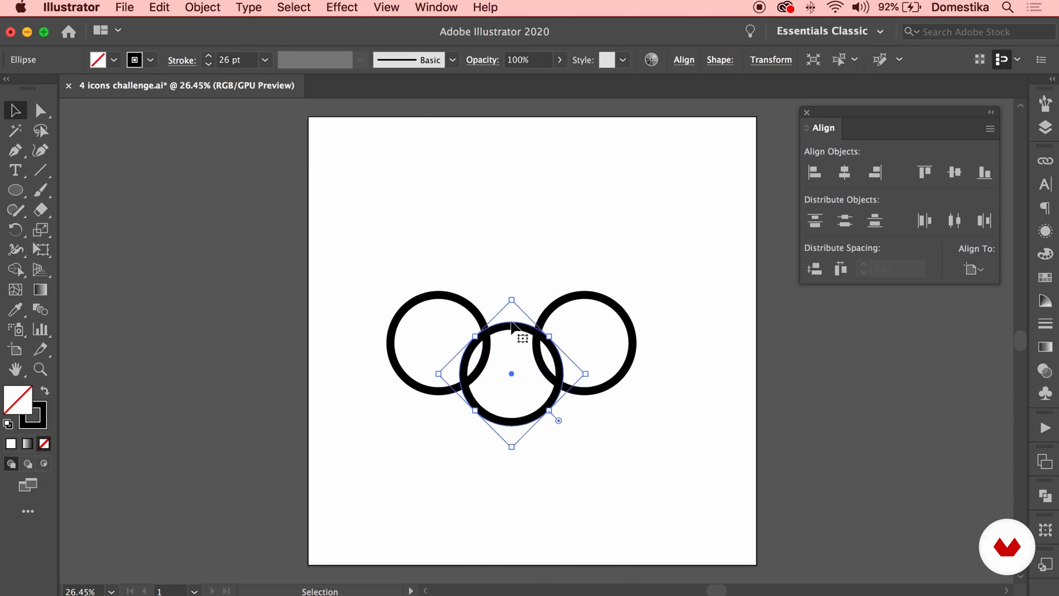
Nudge the right circle slightly left to narrow the gap between the outer circles.
click(568, 314)
key(shift+Left)
key(shift+Left)
key(shift+Left)
key(shift+Left)
Even out the horizontal spacing of the three circles again.
drag(588, 272, 429, 402)
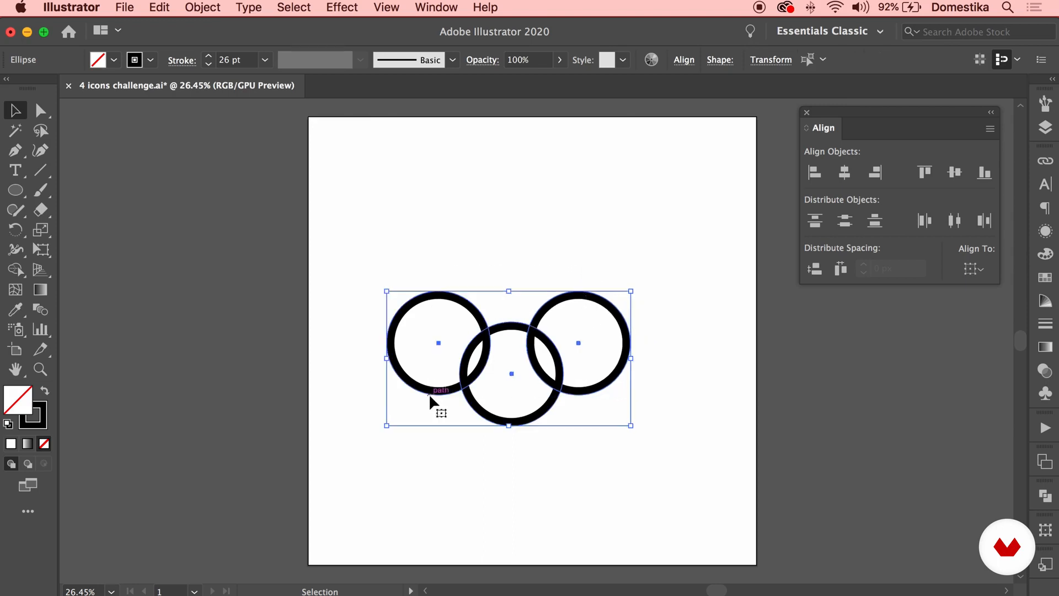
click(841, 268)
click(620, 255)
Cut the middle circle with the Scissors tool where its top meets the outer circles and delete the lower part, leaving a bridge.
click(552, 341)
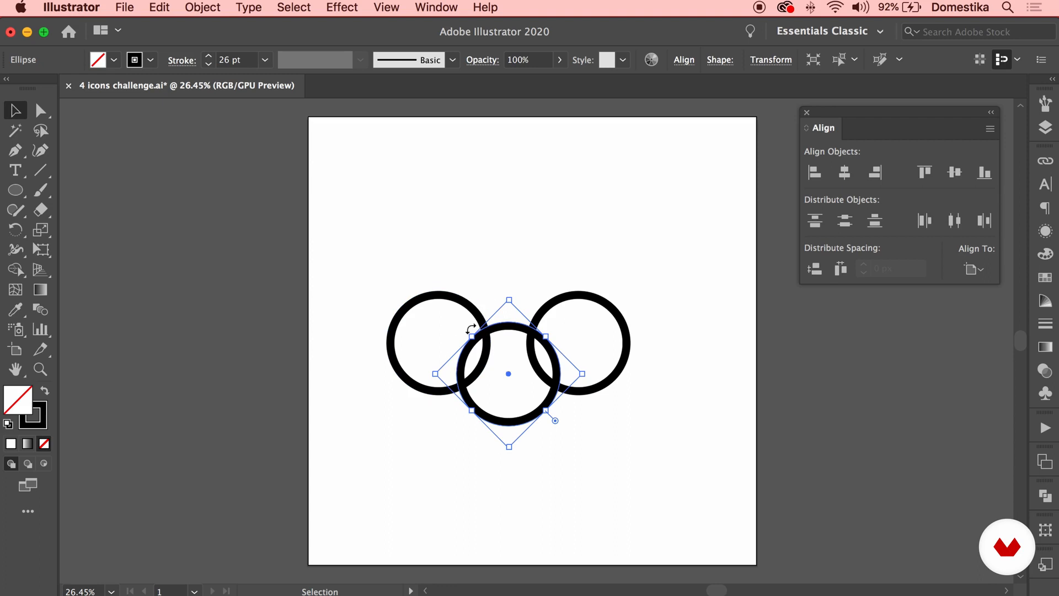
key(super+equal)
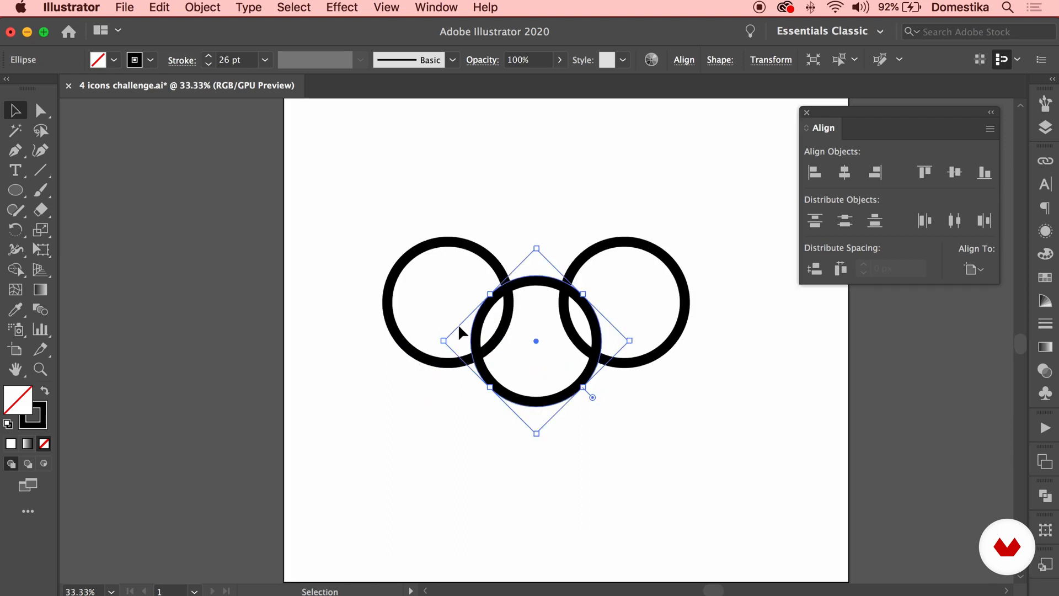
click(42, 211)
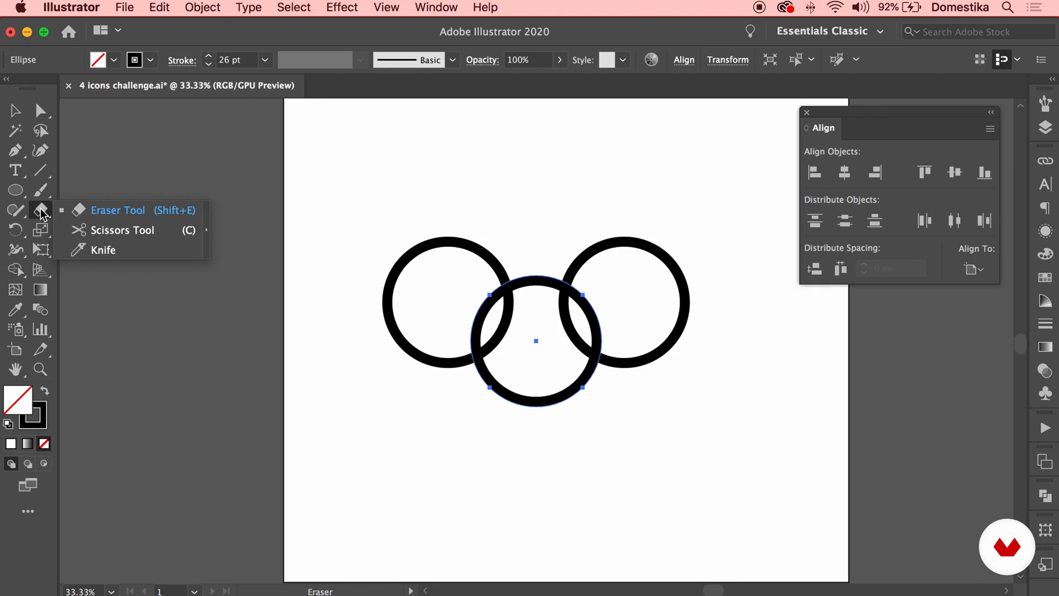
click(130, 232)
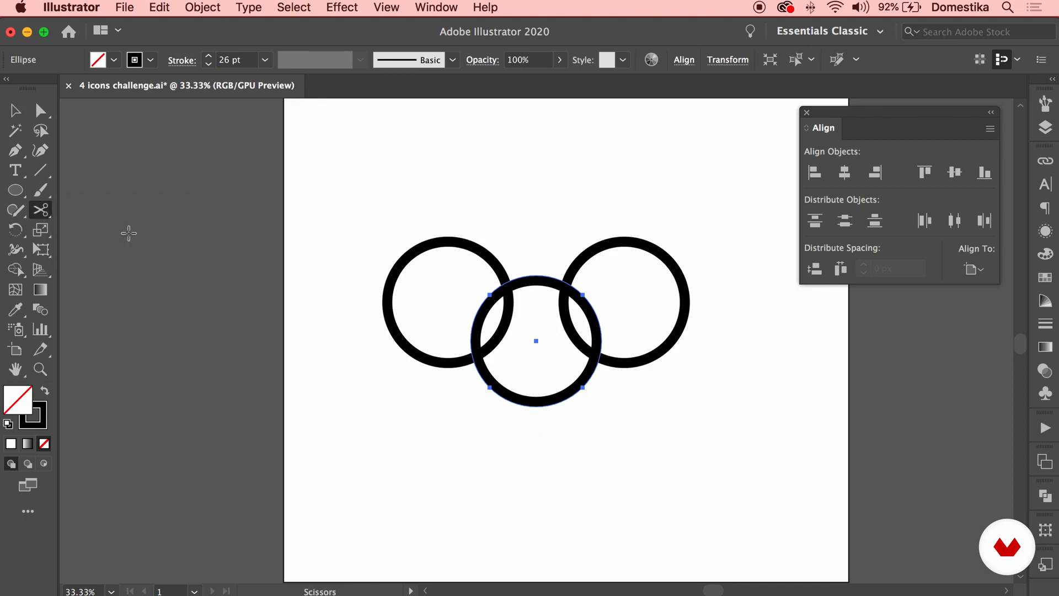
click(506, 282)
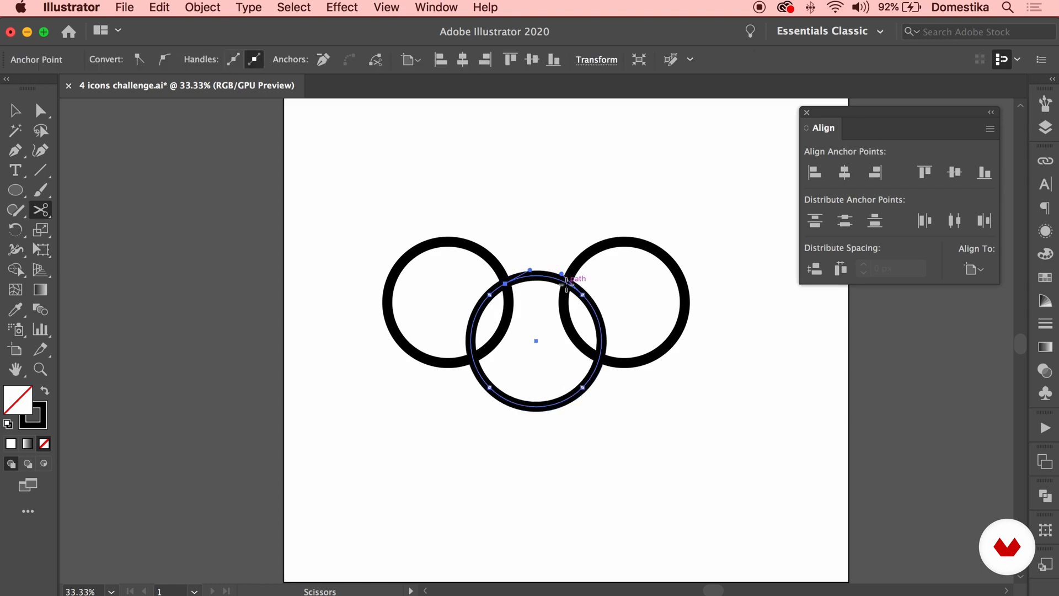
click(567, 283)
key(a)
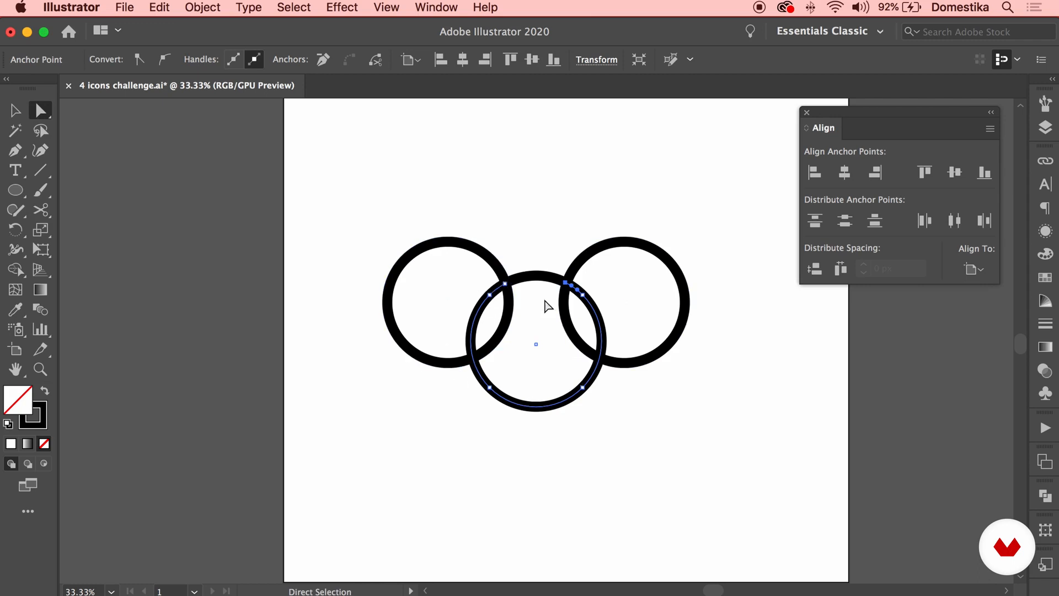
key(BackSpace)
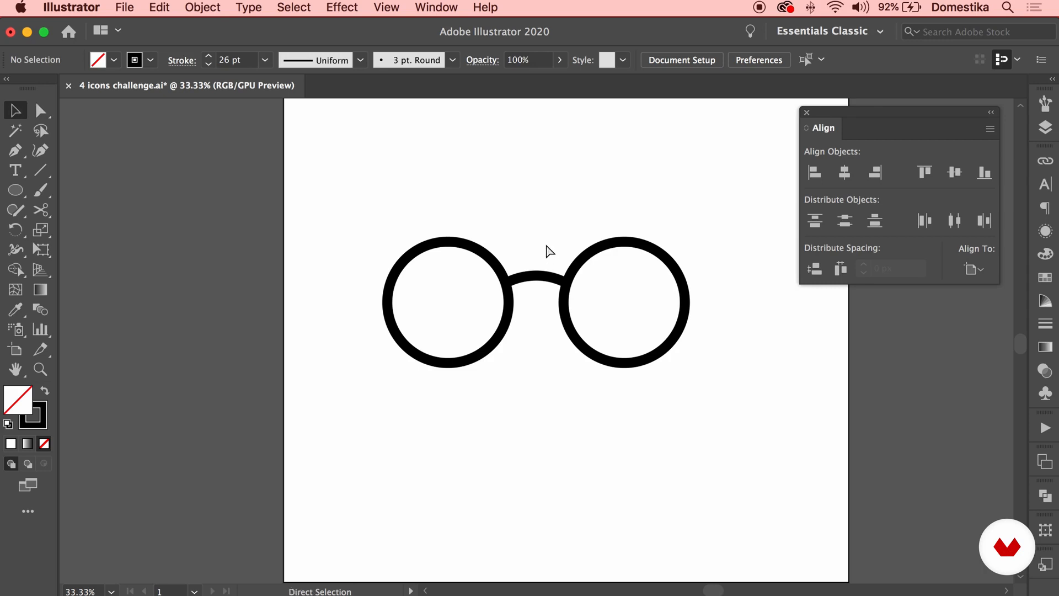
Align the strokes of both lens circles and the bridge to the center of their paths, with miter joins.
key(super+equal)
click(521, 249)
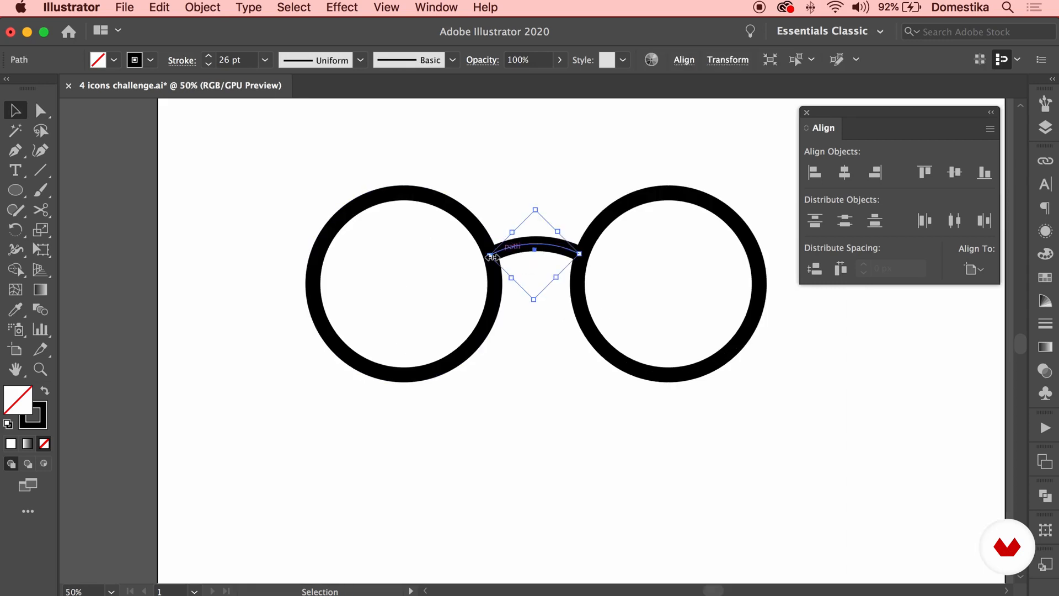
click(579, 302)
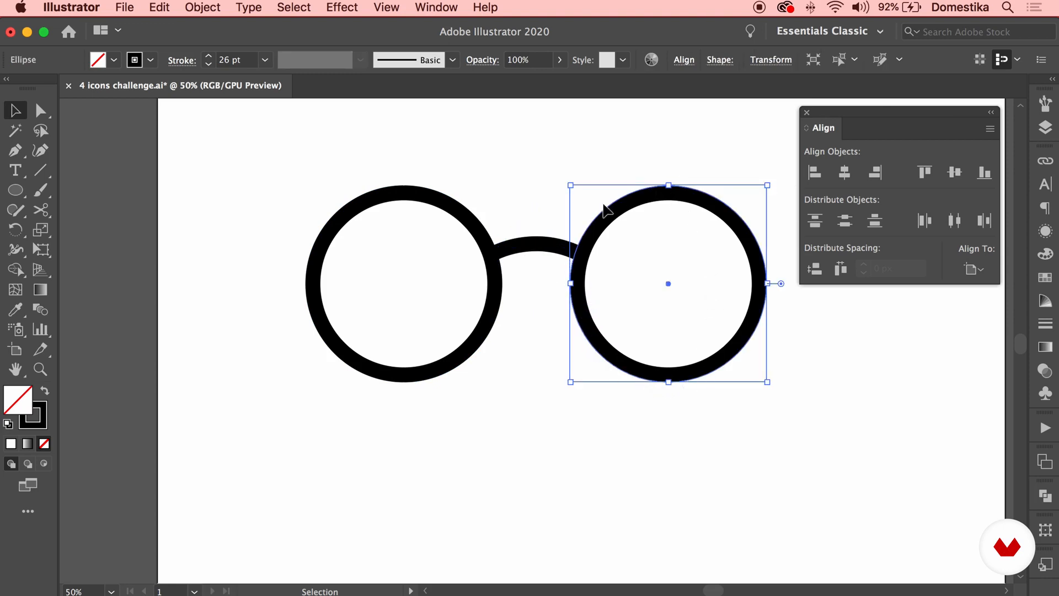
click(508, 245)
drag(698, 158, 454, 326)
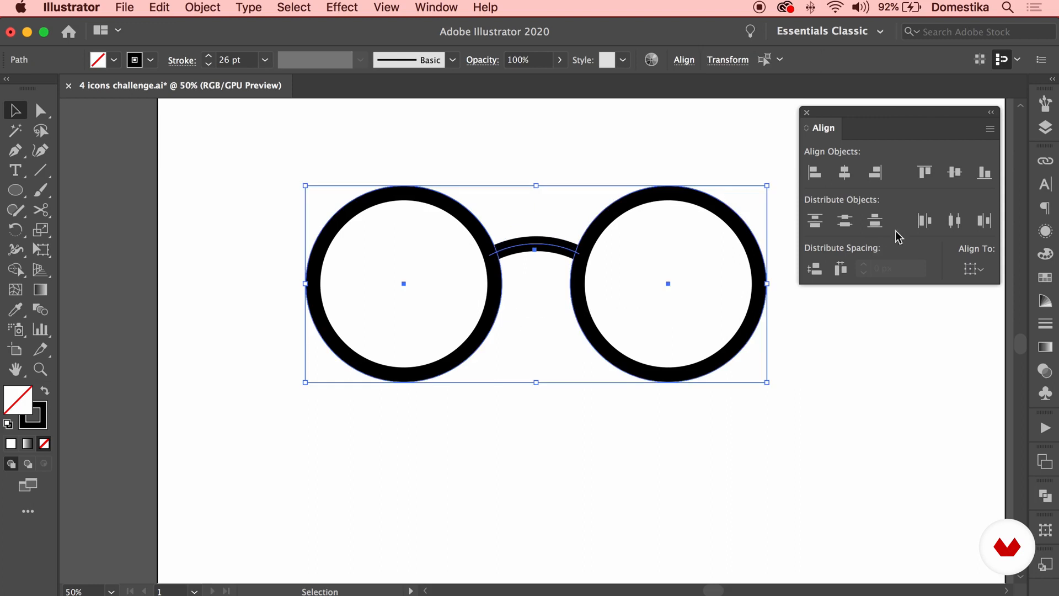
click(1045, 324)
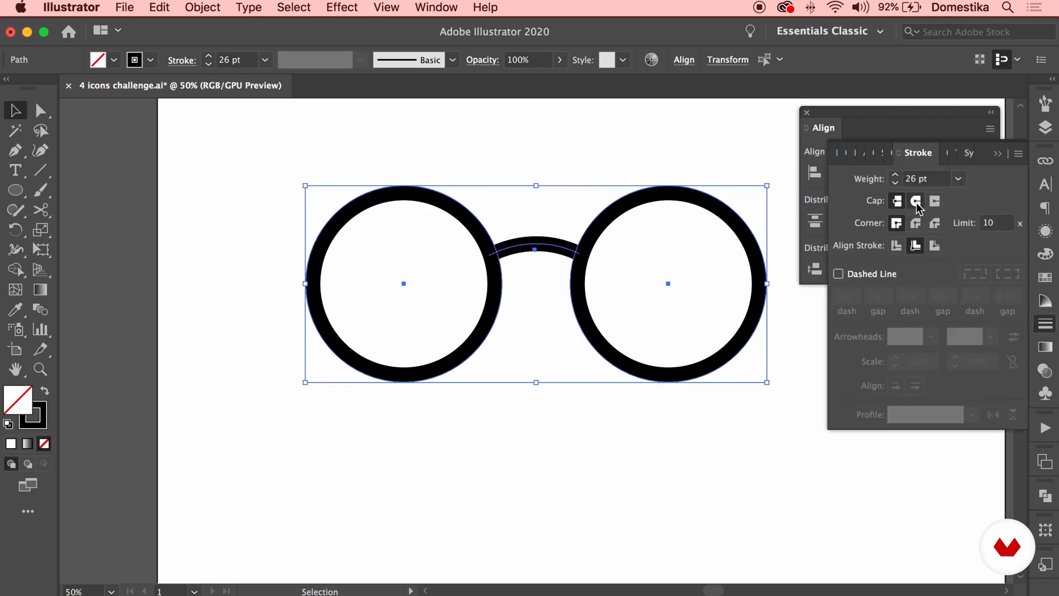
click(897, 225)
click(897, 247)
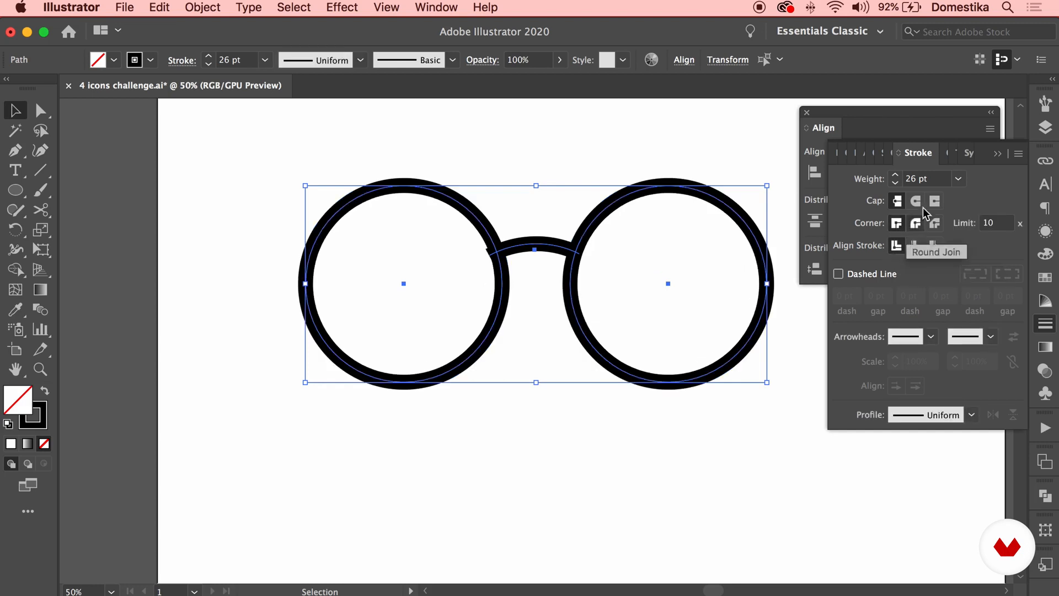
click(729, 145)
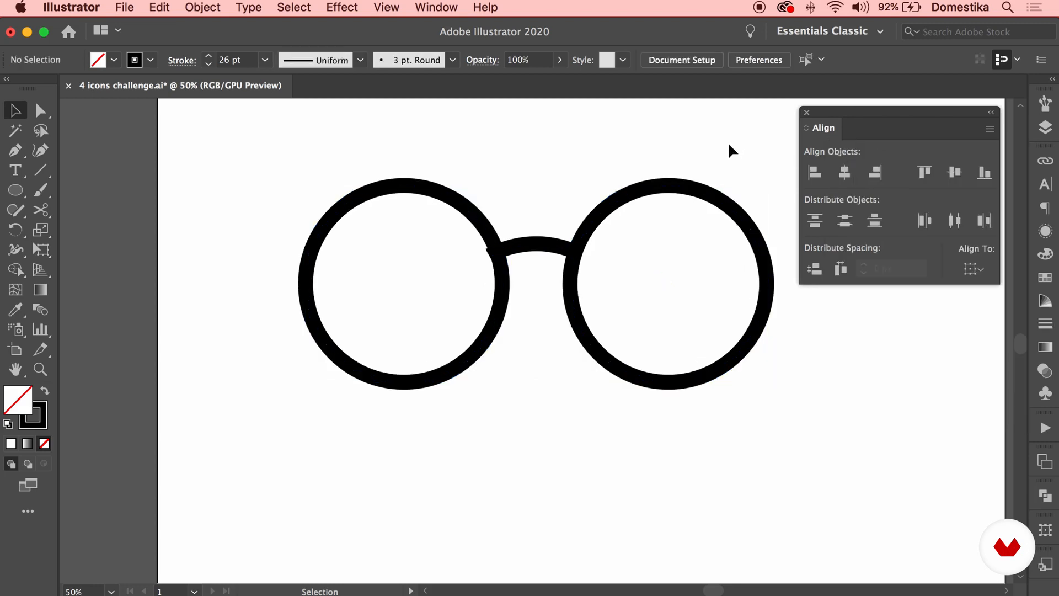
Nudge the two lens circles slightly outward so the rims meet the ends of the bridge cleanly.
click(503, 288)
key(Left)
key(Left)
key(Left)
key(Left)
key(Left)
key(Left)
click(579, 311)
click(548, 339)
key(super+minus)
key(super+minus)
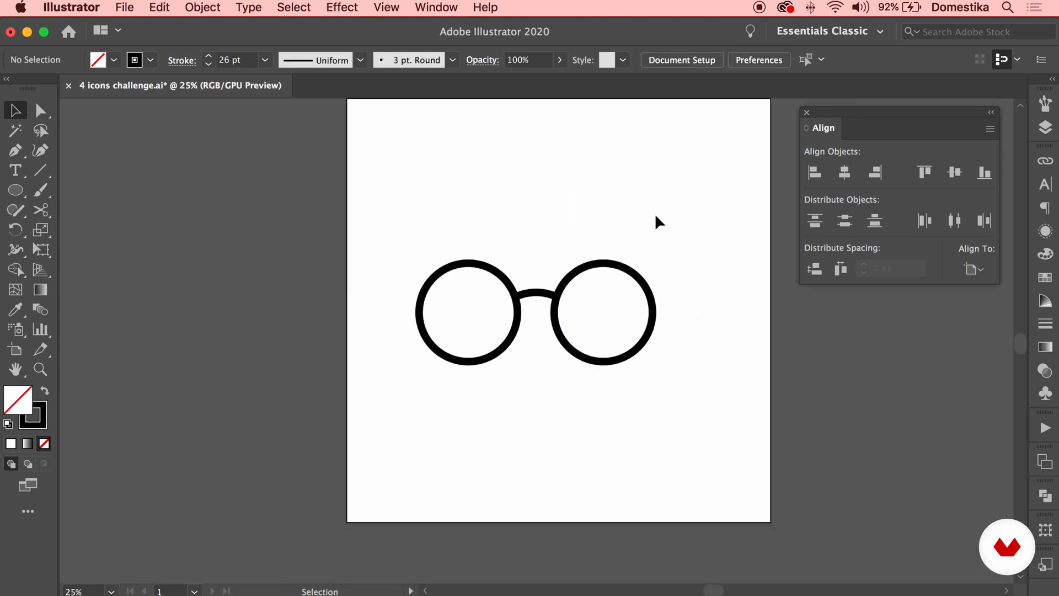
Set the stroke weight of the whole pair of glasses to 38 pt.
drag(521, 312, 493, 322)
click(208, 57)
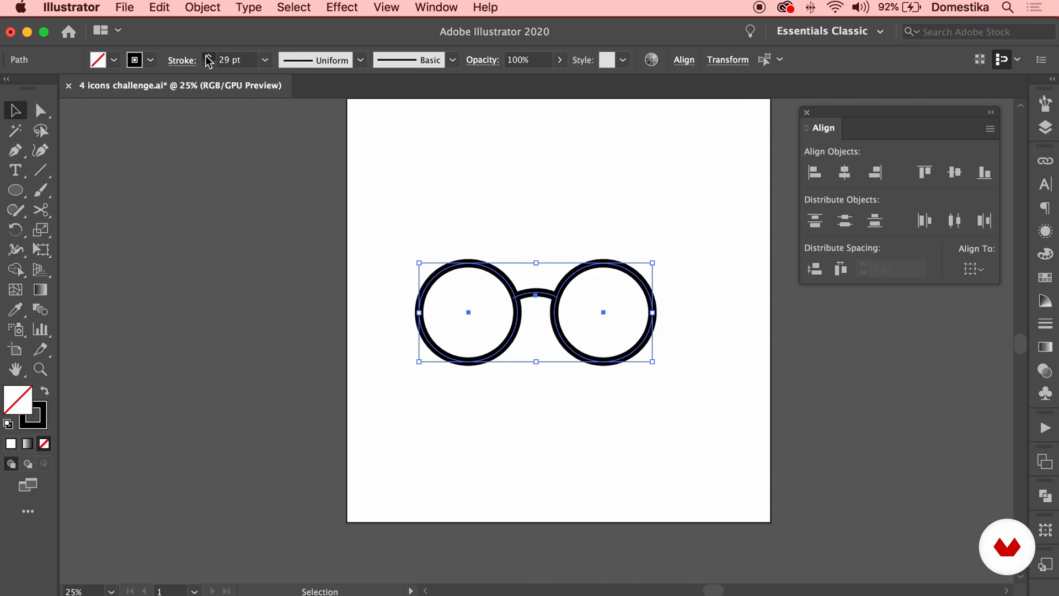
click(393, 108)
drag(616, 227, 530, 268)
scroll(571, 270, down, 2)
Group the lenses and bridge and center the group horizontally and vertically on the artboard.
drag(587, 228, 349, 383)
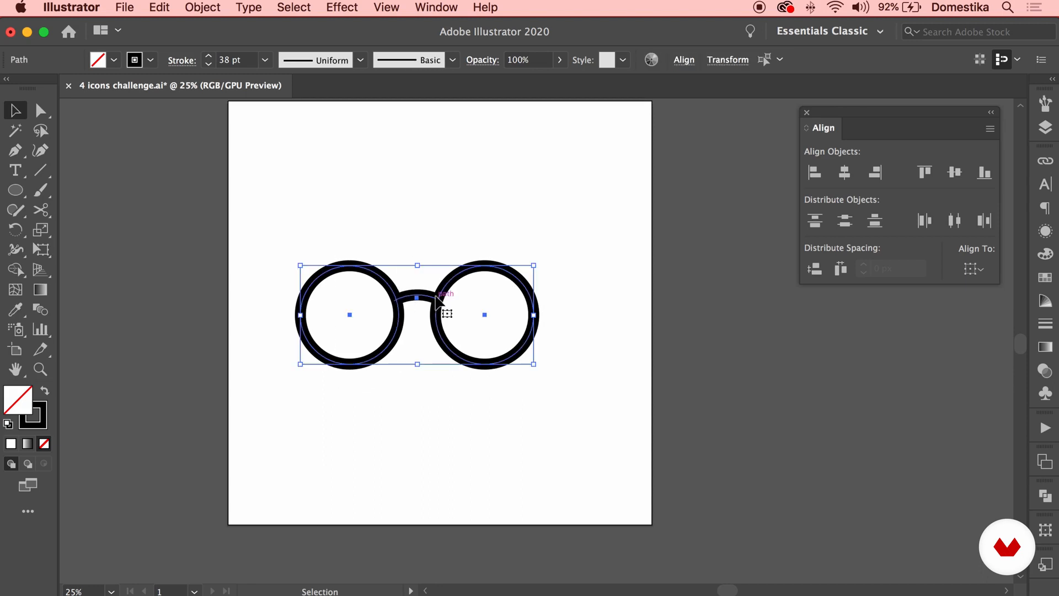
right_click(470, 246)
click(546, 351)
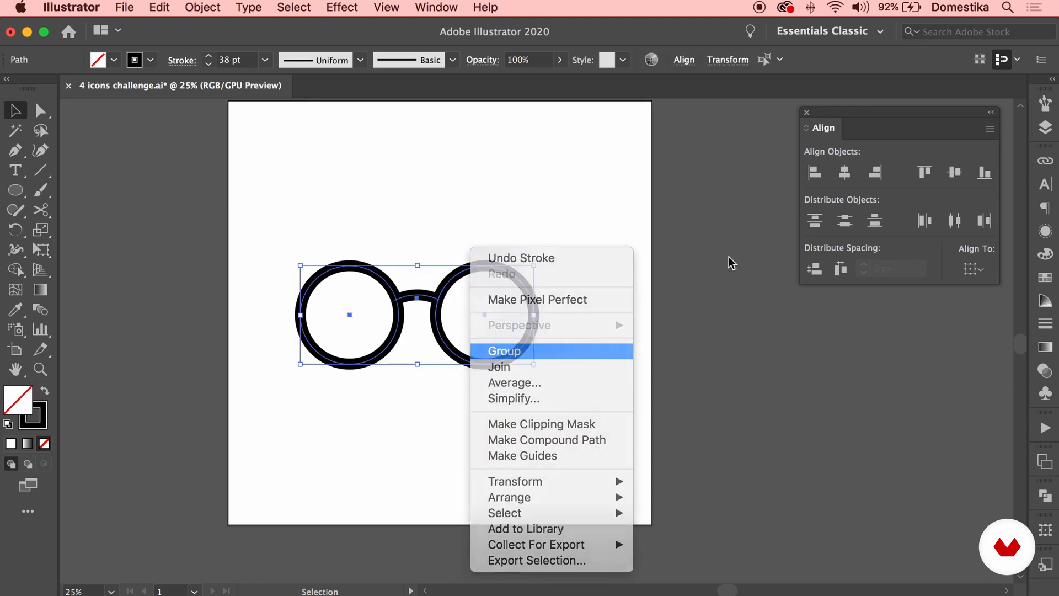
click(972, 270)
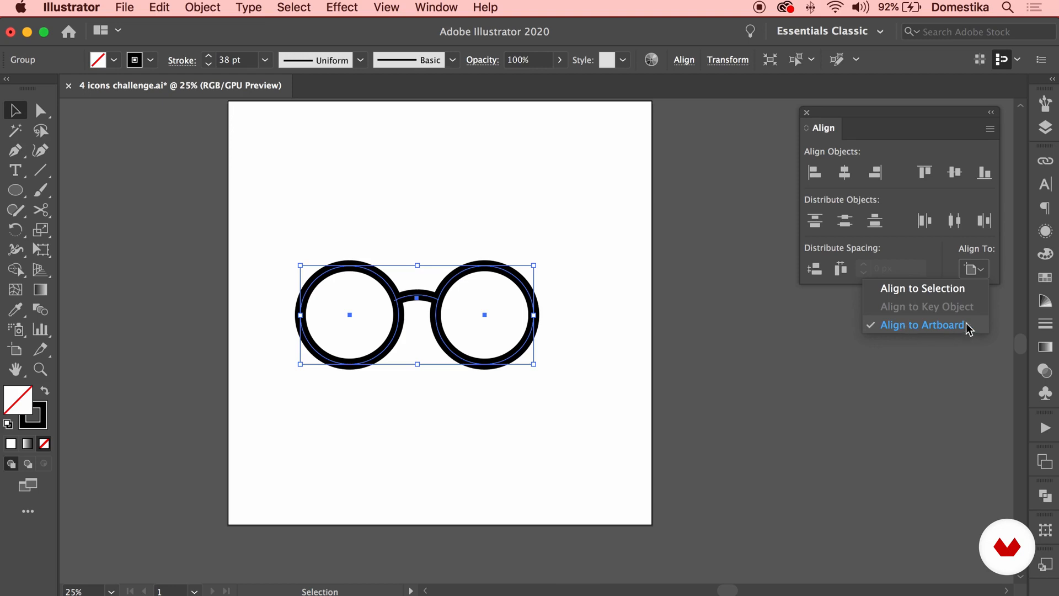
click(955, 172)
click(845, 172)
click(661, 238)
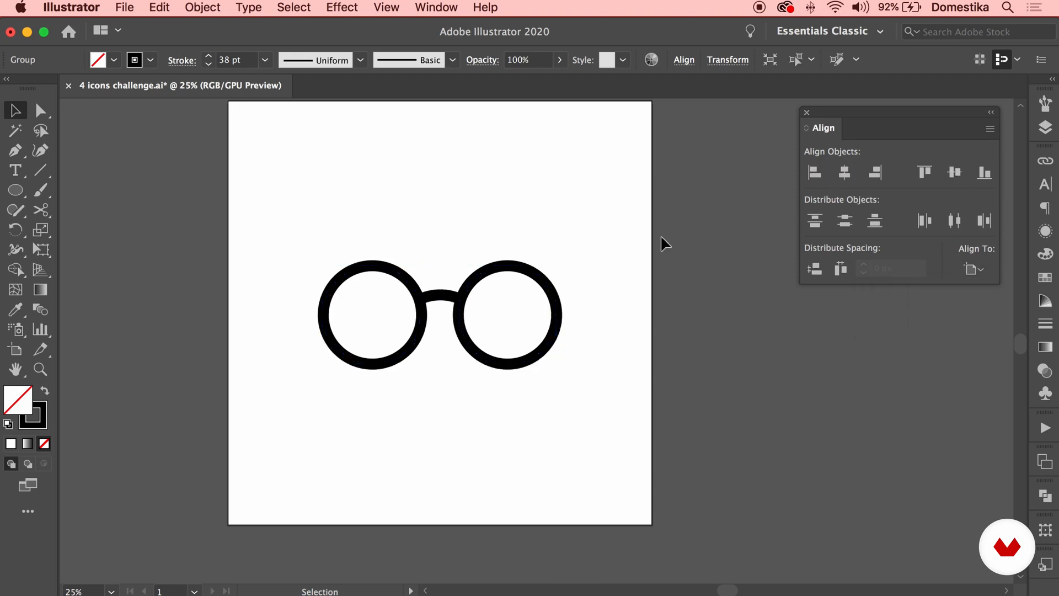
Move the glasses group straight down into the lower half of the artboard.
scroll(673, 254, up, 3)
scroll(673, 254, left, 2)
drag(558, 303, 556, 368)
click(654, 303)
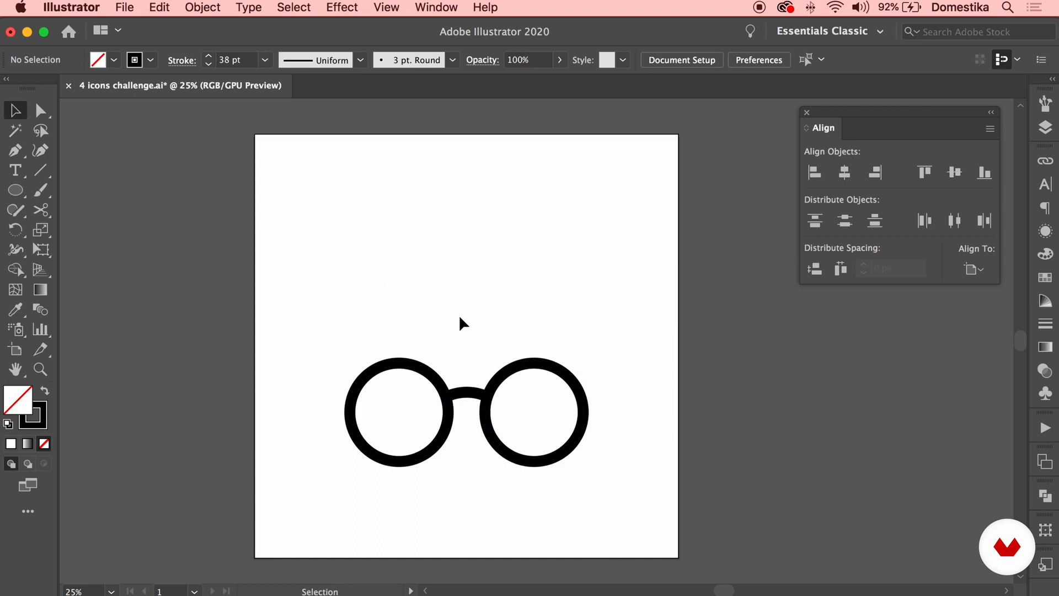
Draw an open five-segment zigzag lightning-bolt path above the glasses with the Pen tool.
click(15, 150)
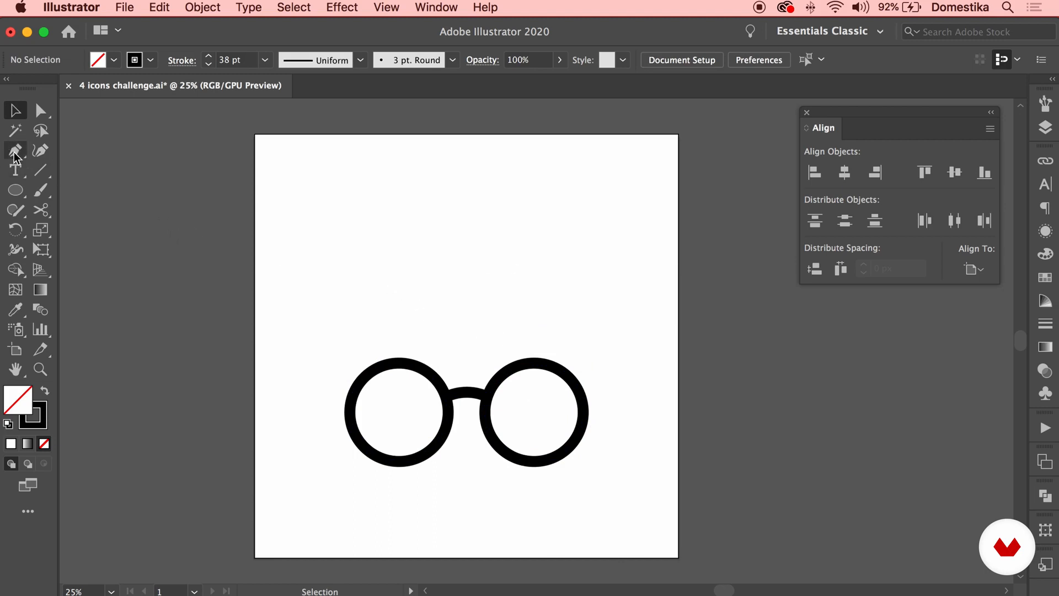
click(466, 221)
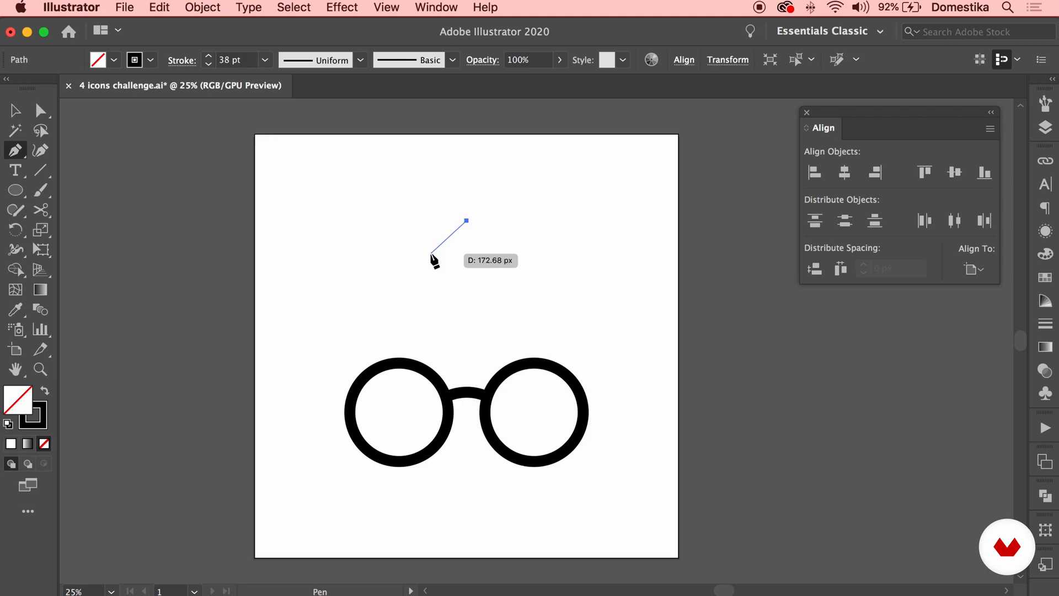
click(429, 253)
click(509, 254)
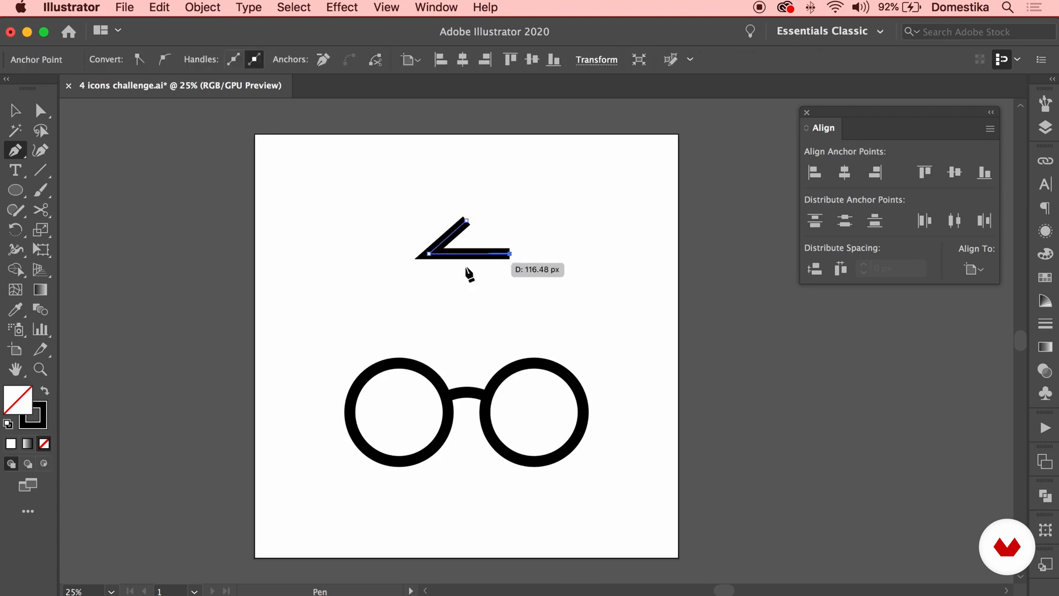
click(429, 303)
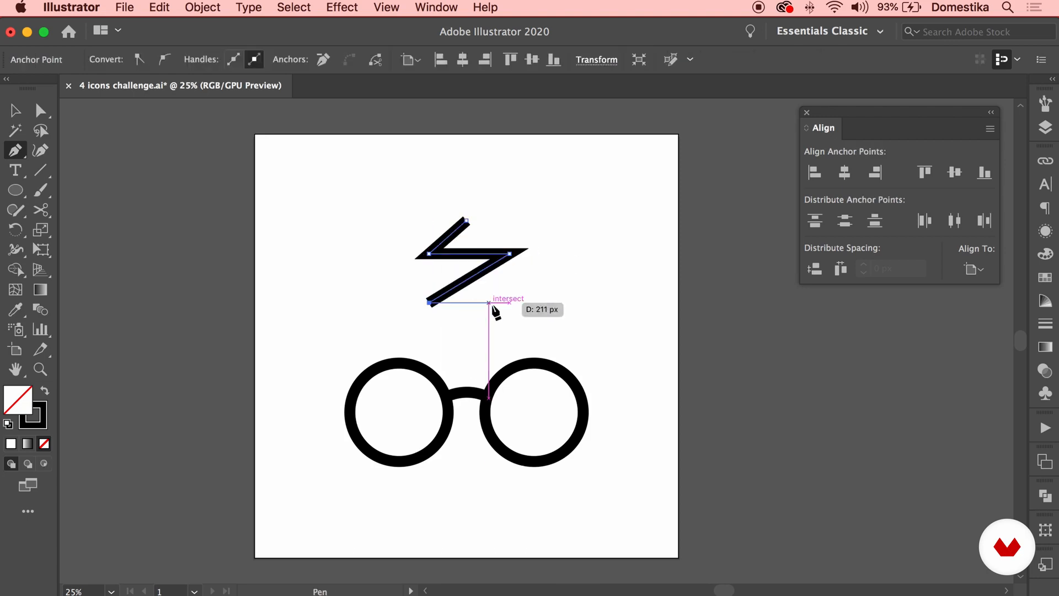
click(509, 302)
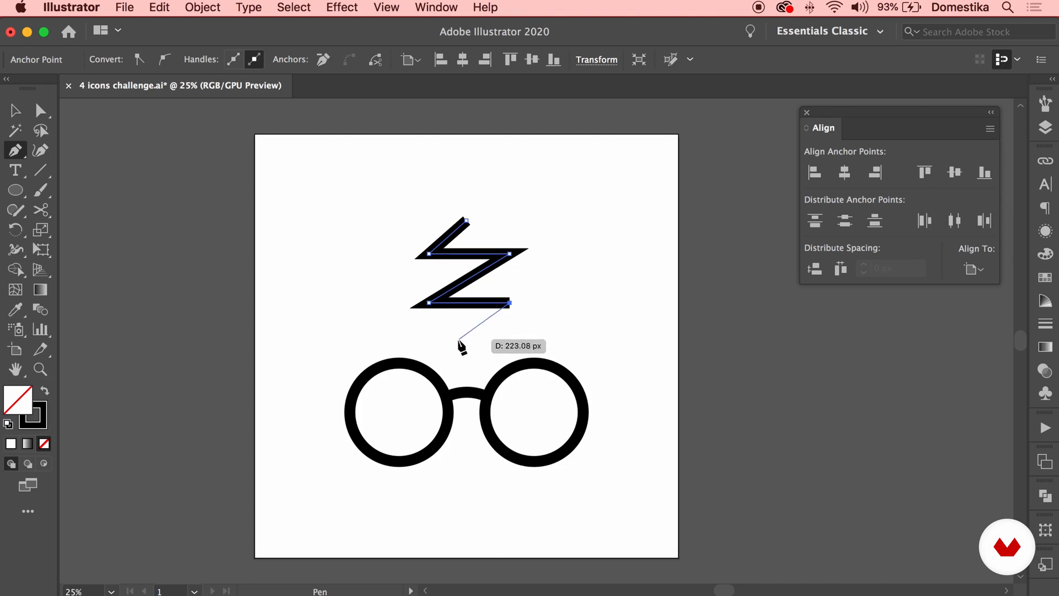
click(462, 339)
key(v)
click(586, 248)
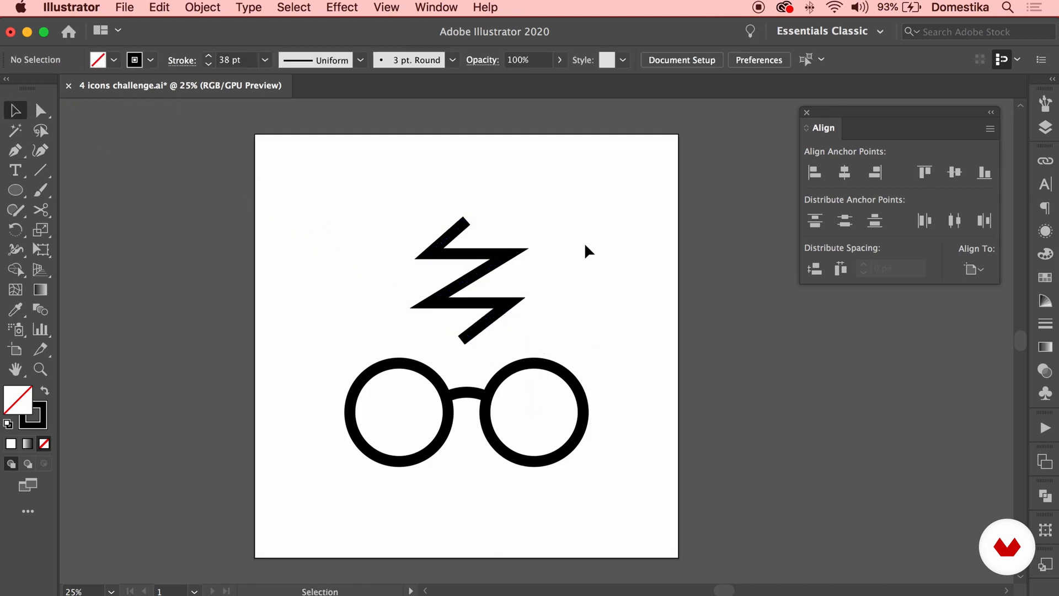
Apply the pointed-oval width profile to the lightning-bolt path so its ends taper.
click(477, 270)
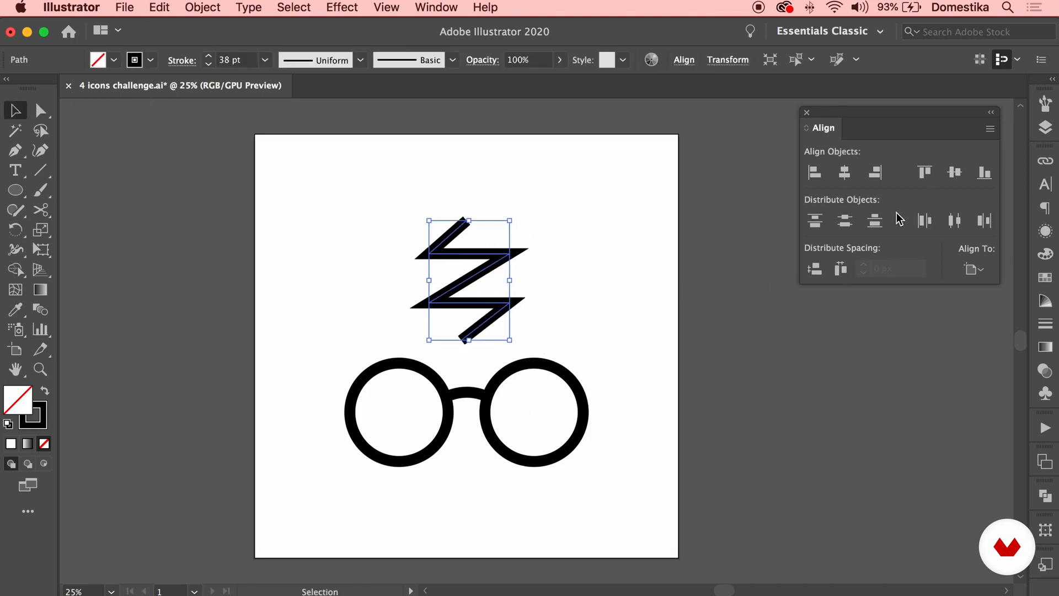
click(1044, 324)
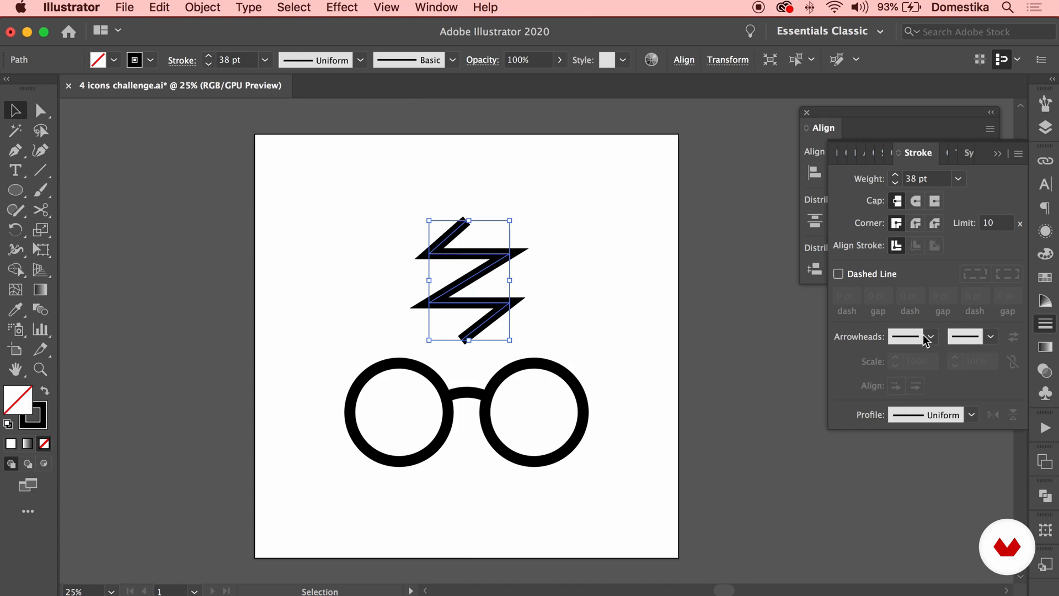
click(360, 59)
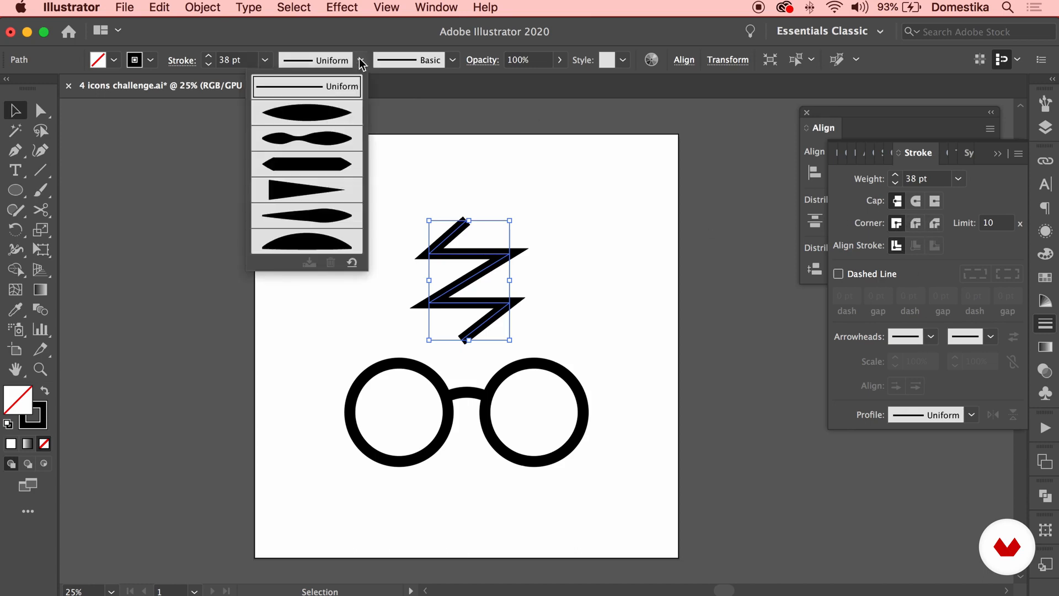
click(318, 121)
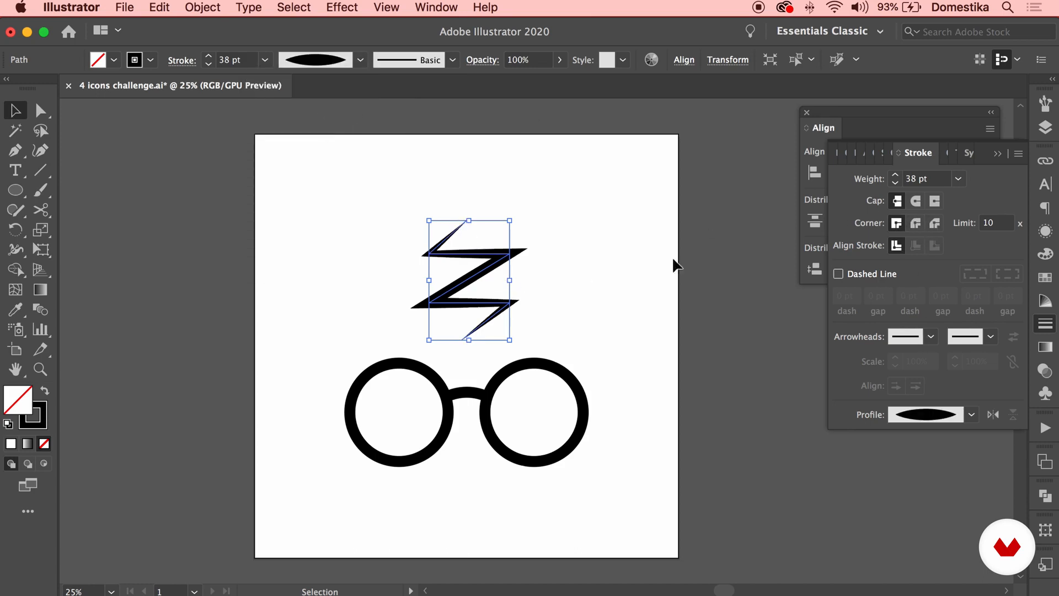
Set the lightning bolt's stroke weight to 75 pt.
click(895, 176)
click(895, 175)
click(896, 176)
click(895, 175)
click(895, 175)
click(895, 176)
click(895, 176)
click(896, 175)
click(895, 175)
click(896, 176)
click(896, 176)
click(896, 175)
click(896, 176)
click(895, 175)
click(896, 176)
click(896, 176)
click(895, 176)
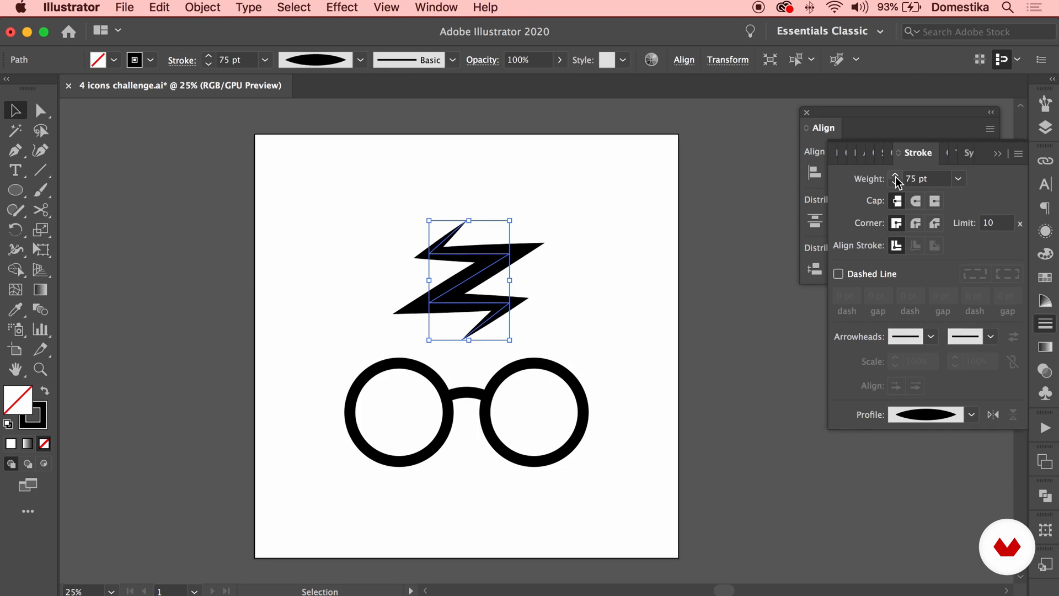
Scale the lightning bolt down proportionally, stroke included, and place it just above the bridge of the glasses.
click(541, 241)
drag(541, 239, 402, 353)
drag(430, 281, 439, 281)
click(550, 241)
click(506, 255)
drag(473, 221, 473, 232)
click(555, 247)
mouse_move(527, 257)
mouse_down()
mouse_move(527, 270)
mouse_move(506, 244)
mouse_move(516, 253)
mouse_up()
click(589, 272)
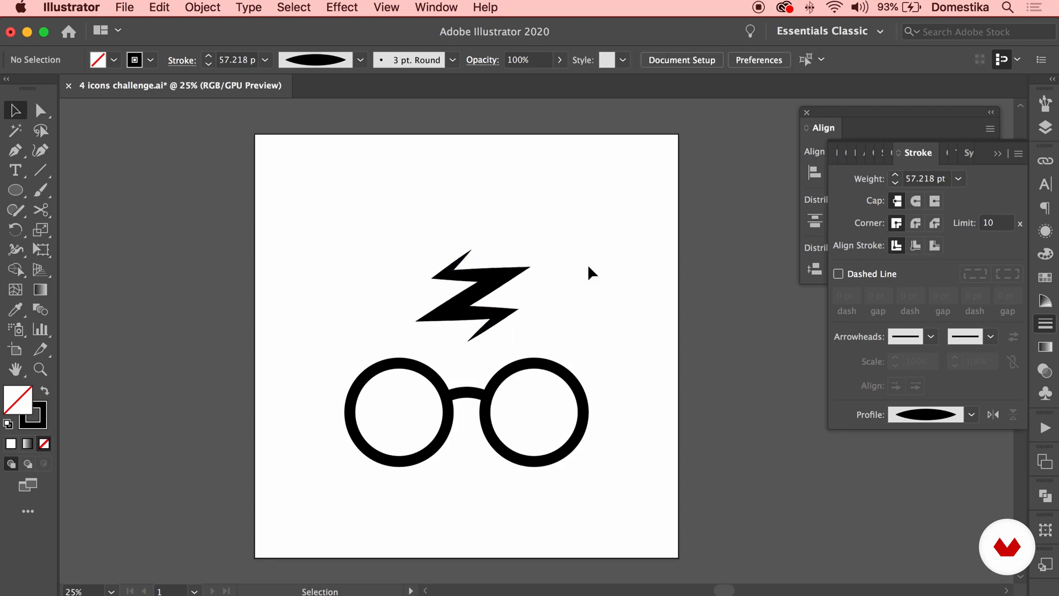
Narrow the lightning bolt by nudging its lower-left and upper-right corner anchors inward and its top two anchors to the right.
click(500, 276)
key(a)
click(444, 312)
key(shift+Right)
click(503, 276)
key(shift+Left)
drag(486, 231, 429, 289)
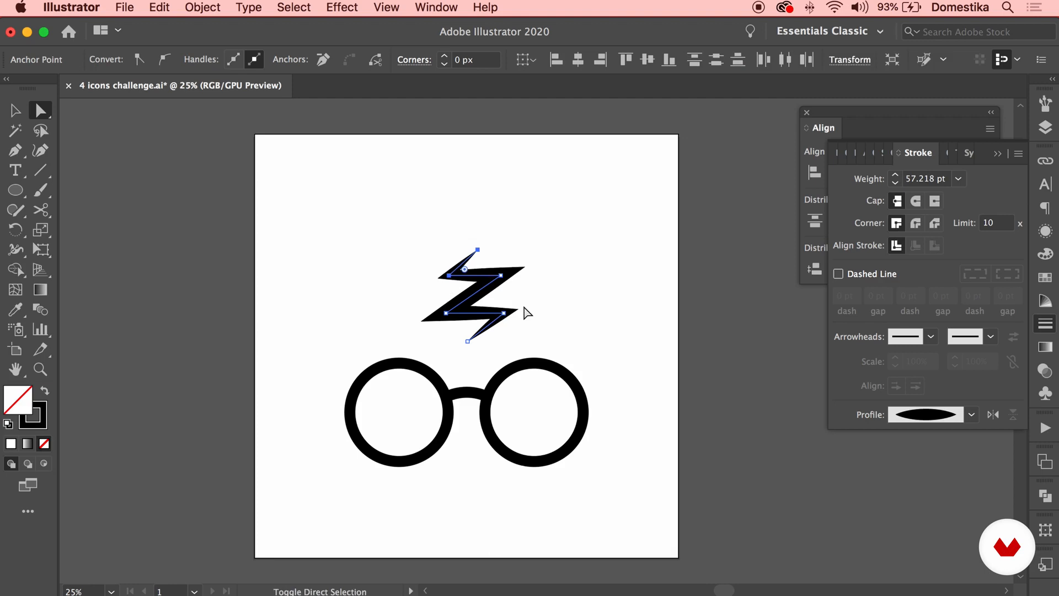
click(554, 312)
Reposition the lightning bolt above the glasses and center it horizontally on the artboard.
key(super+minus)
drag(586, 305, 532, 291)
key(v)
drag(439, 298, 435, 301)
click(997, 153)
click(976, 269)
click(922, 324)
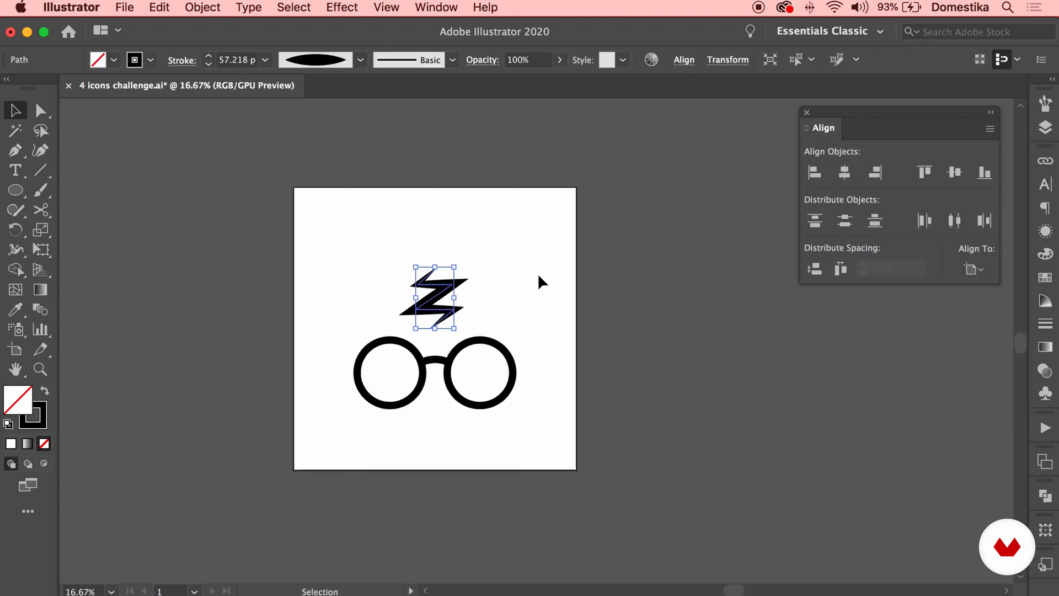
click(552, 236)
Group the lightning bolt with the glasses and center the group vertically on the artboard.
drag(558, 224, 386, 365)
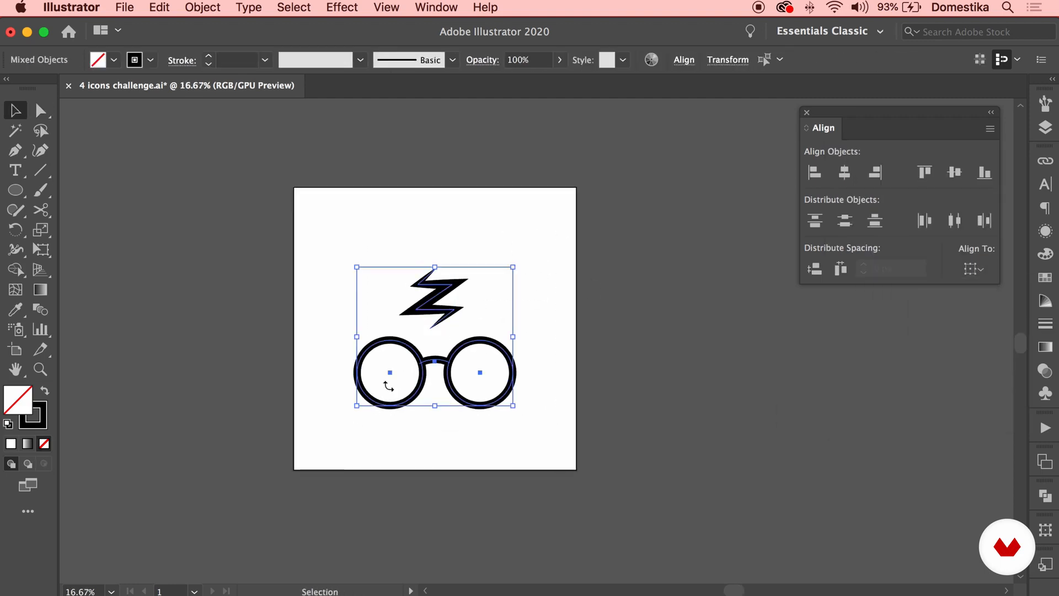
right_click(450, 364)
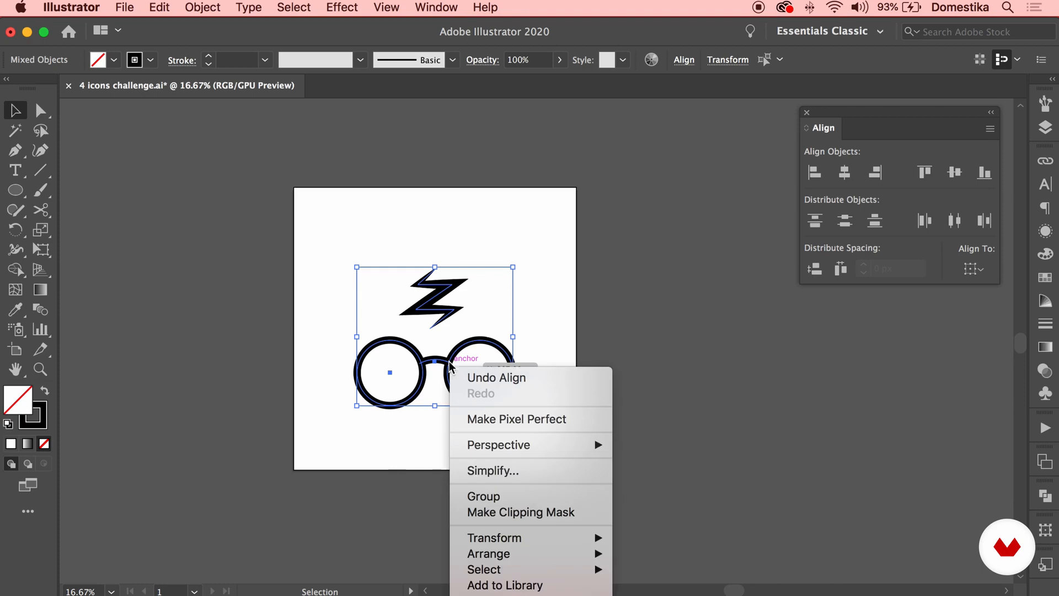
click(515, 496)
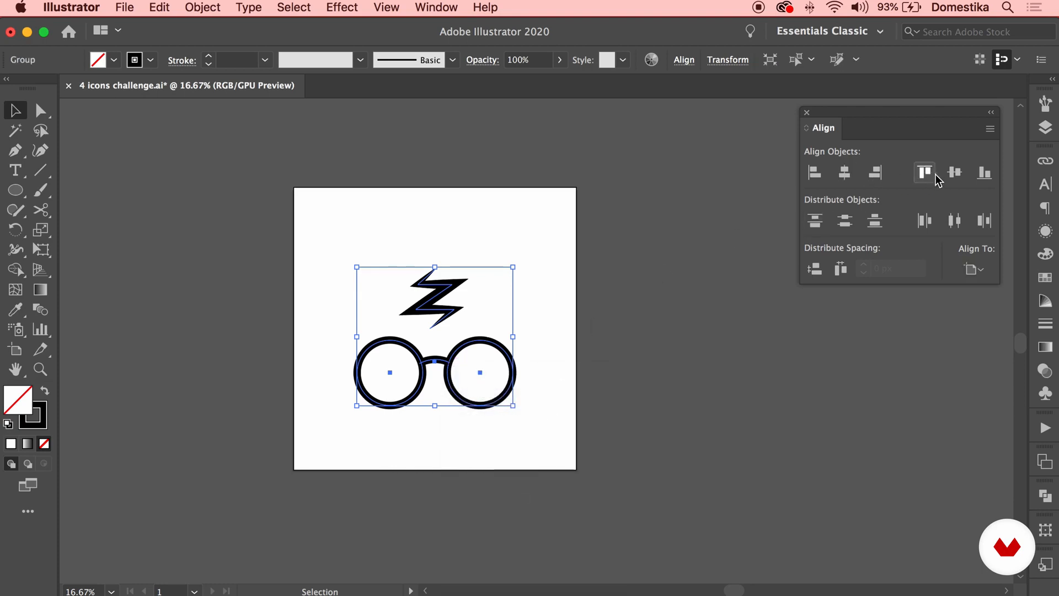
click(955, 172)
click(647, 229)
Move the right lens and the bridge's right end anchor to the right with Direct Selection, widening the gap between the lenses.
drag(667, 354, 523, 362)
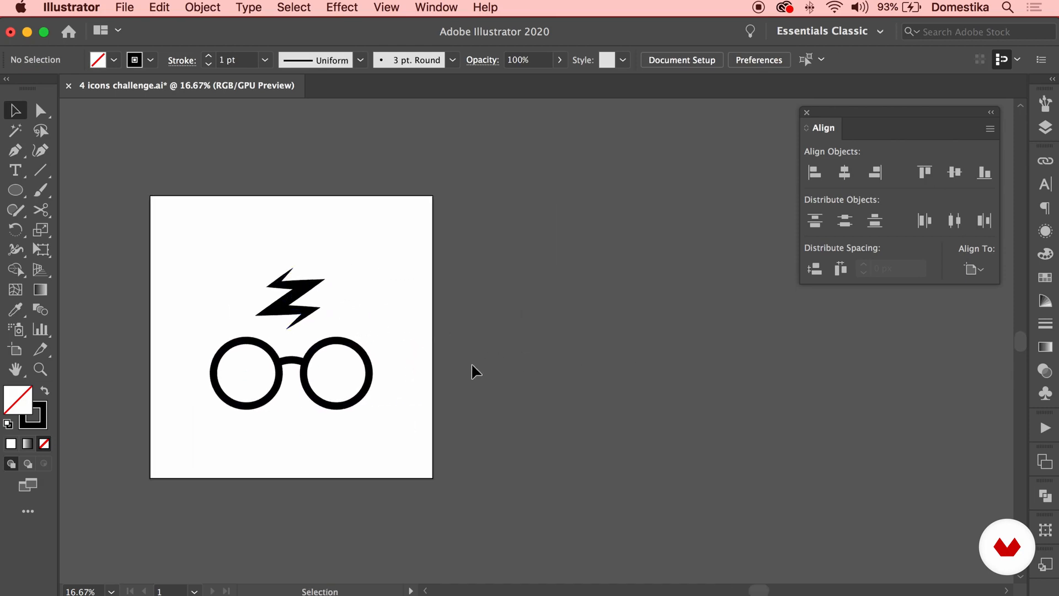
drag(459, 367, 558, 363)
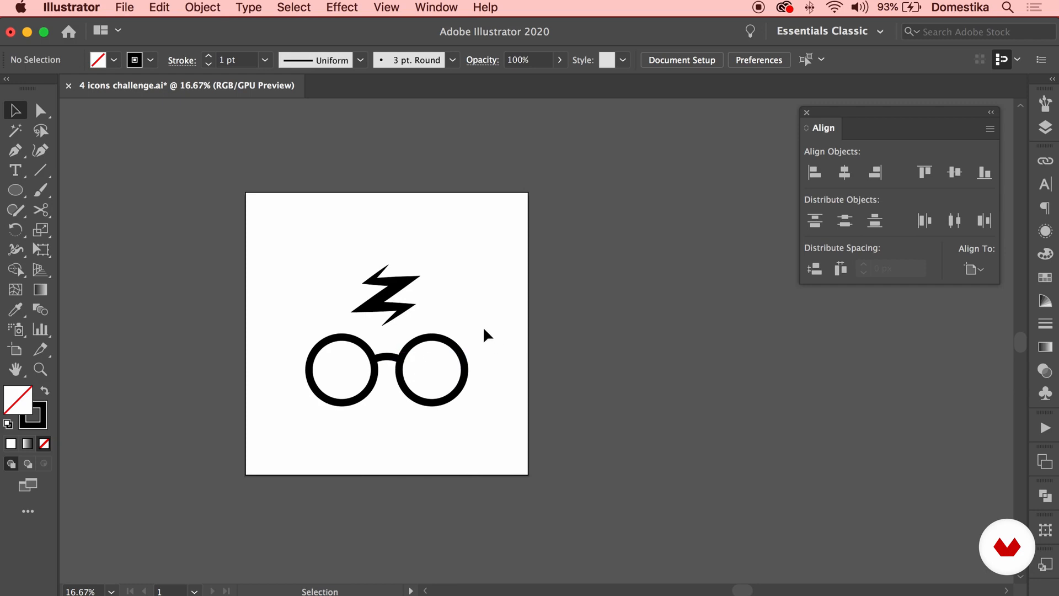
click(40, 110)
drag(452, 393, 475, 438)
click(397, 437)
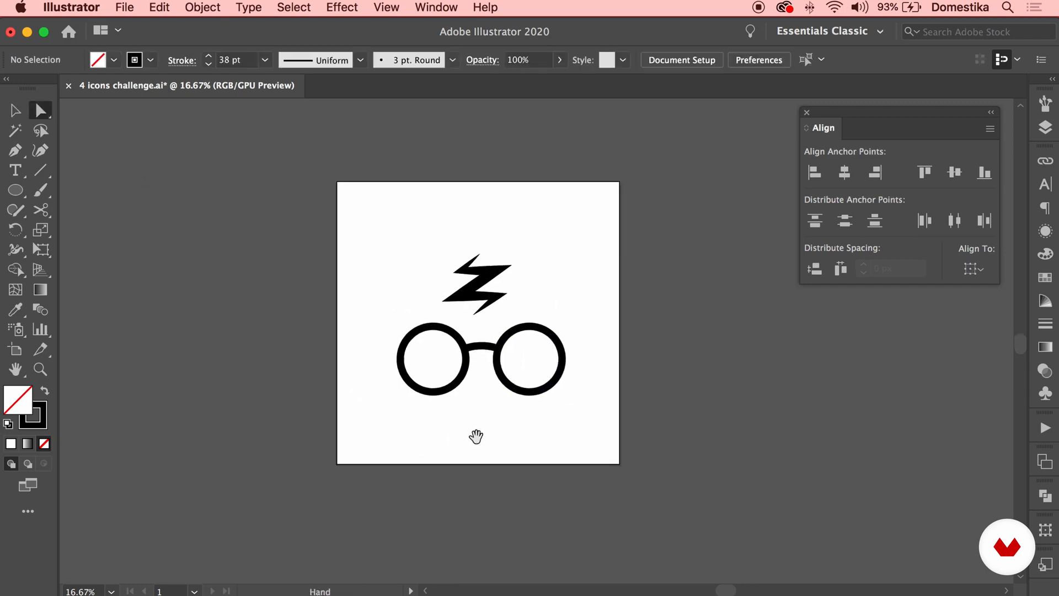
key(super+plus)
drag(616, 302, 477, 452)
key(shift+Right)
key(shift+Right)
key(shift+Right)
key(shift+Right)
key(shift+Right)
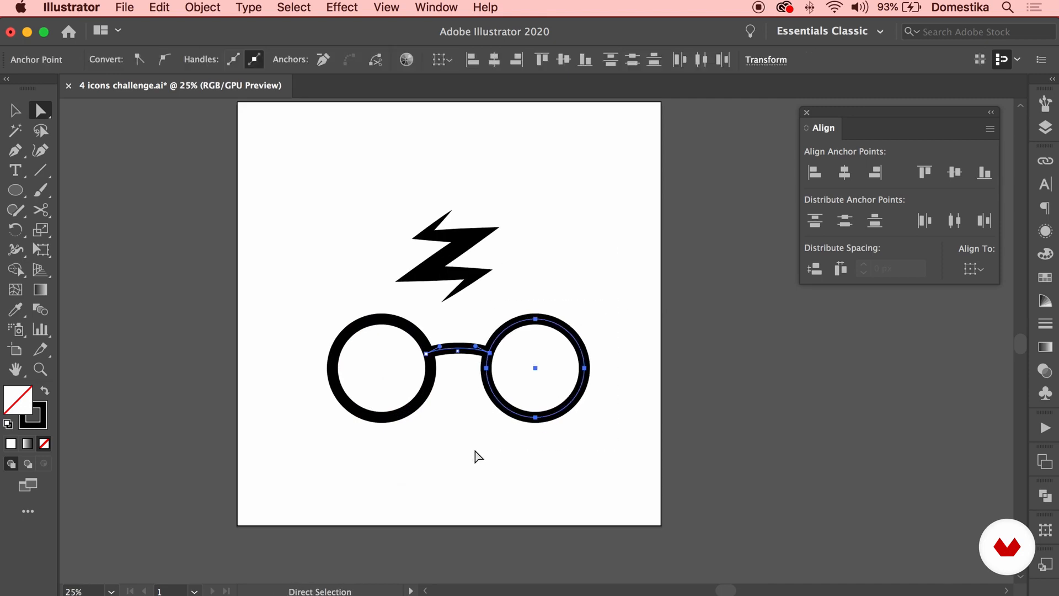
click(476, 453)
Lengthen the curve handle at the bridge's left end to give the bridge a rounder arch.
click(456, 348)
click(427, 354)
drag(439, 346, 462, 341)
click(495, 323)
Nudge the right lens and the bridge's right end slightly back to the left.
key(super+plus)
key(super+plus)
drag(421, 283, 698, 525)
key(shift+Left)
key(shift+Left)
Adjust the bridge's curve handle once more to smooth out its arch.
click(430, 319)
click(366, 354)
drag(364, 342, 401, 340)
click(447, 315)
Select the whole glasses and lightning bolt icon and ungroup it.
key(super+minus)
key(super+minus)
key(v)
key(super+a)
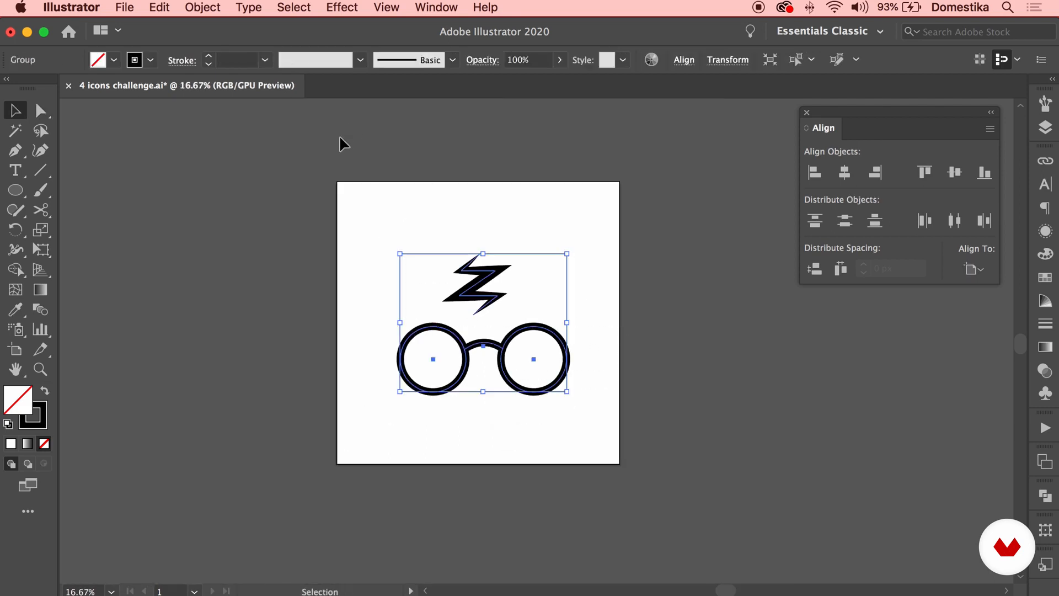
right_click(467, 265)
click(503, 403)
Thicken the stroke of the glasses' lenses and bridge to 47 pt.
drag(313, 325, 572, 406)
click(210, 56)
click(209, 57)
click(210, 56)
click(210, 56)
click(210, 56)
click(209, 57)
click(210, 56)
click(210, 56)
click(418, 223)
drag(421, 225, 264, 198)
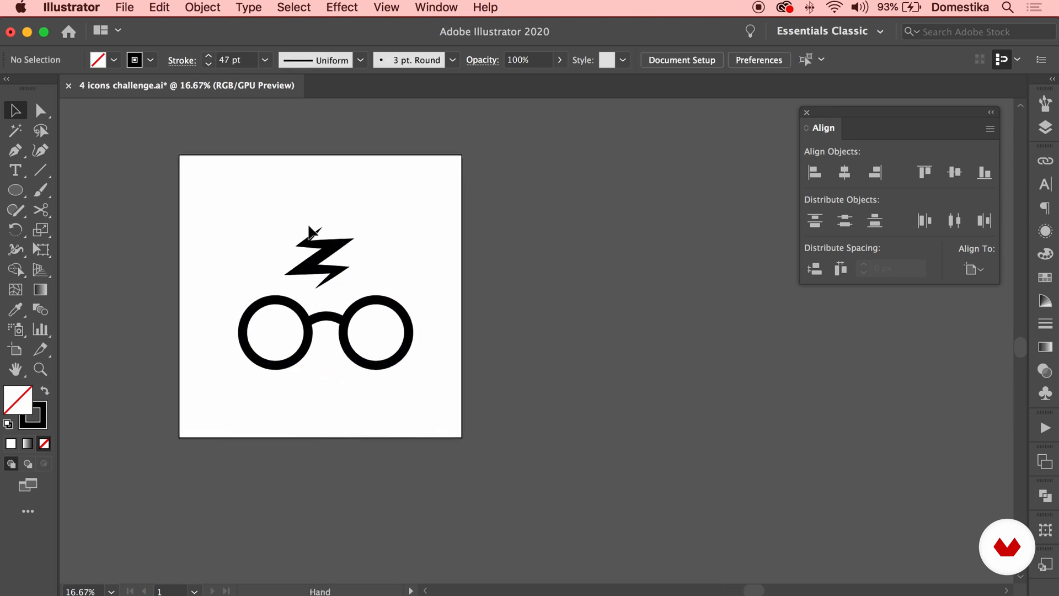
Increase the lightning bolt's stroke weight to 64 pt.
click(312, 241)
triple_click(208, 55)
double_click(209, 56)
double_click(208, 56)
click(516, 274)
drag(517, 277, 473, 290)
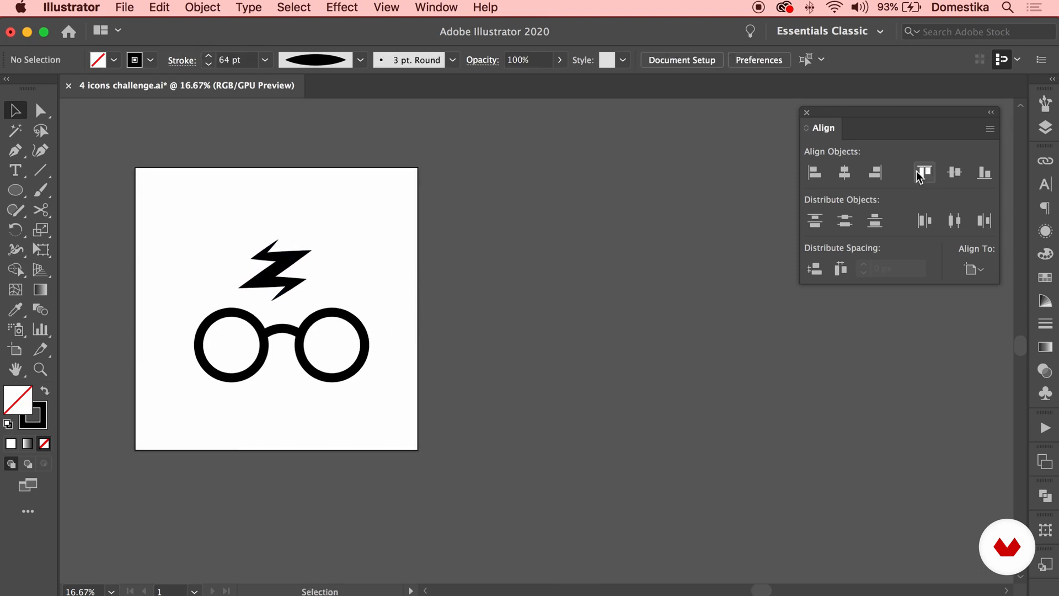
Add a second square artboard beside the one with the glasses icon.
click(16, 351)
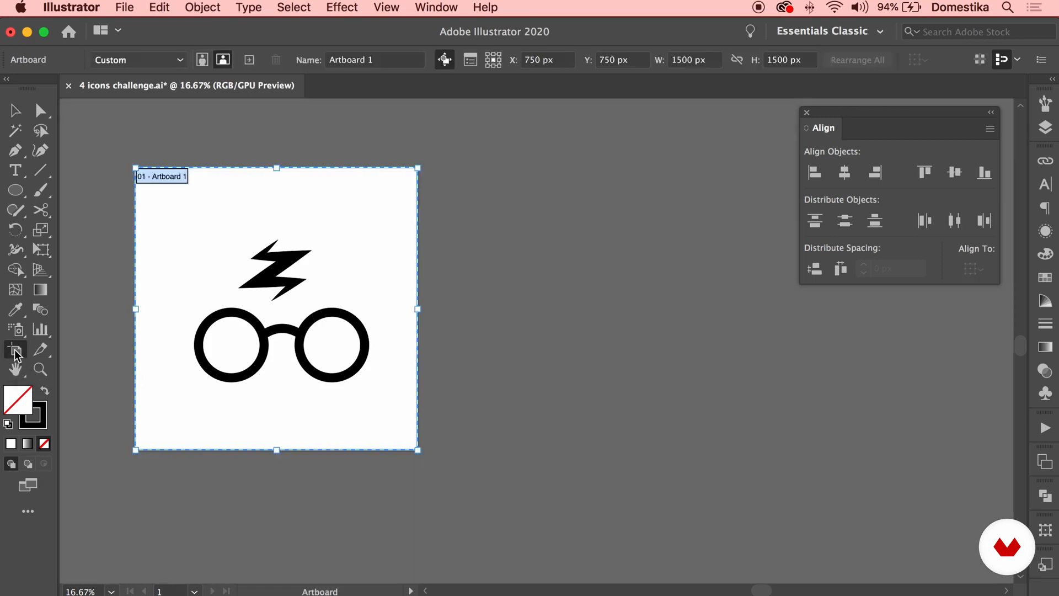
click(249, 60)
drag(474, 277, 614, 272)
key(v)
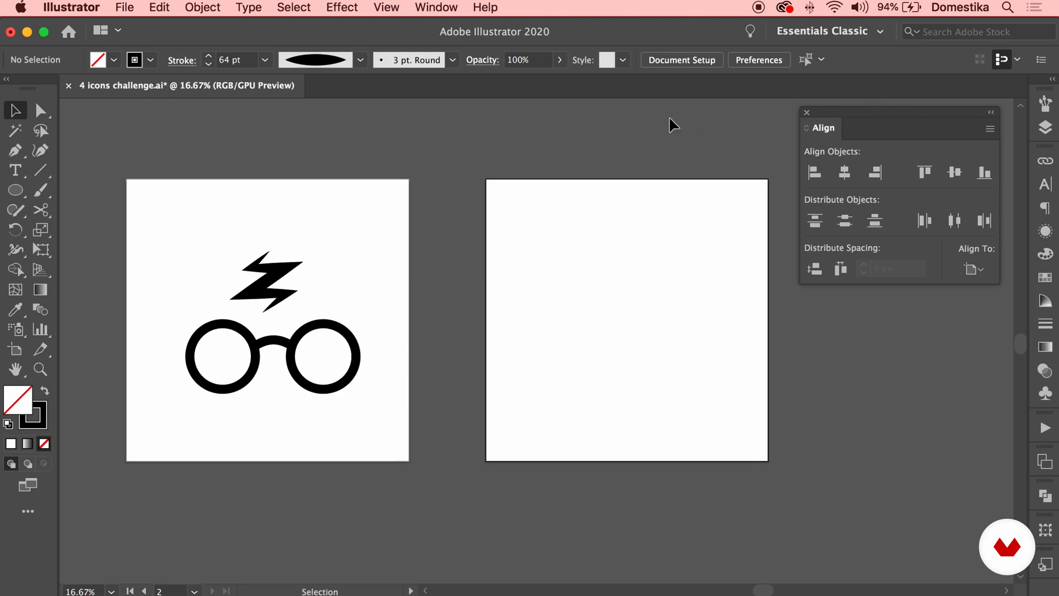
Save the document with its new artboard.
click(131, 8)
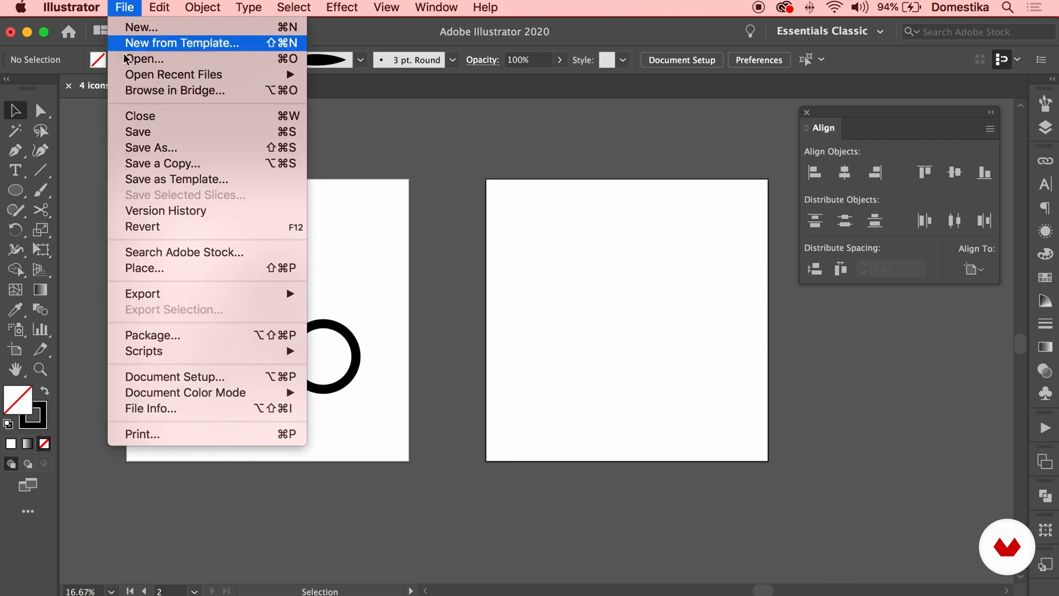
click(143, 133)
drag(586, 405, 544, 413)
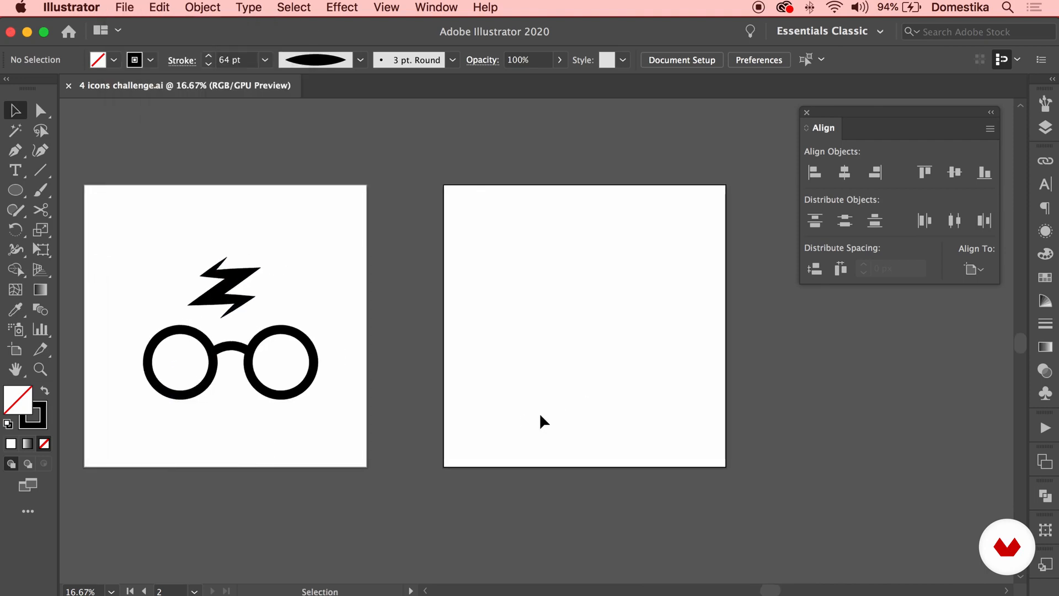
Draw a large circle on the second artboard and centre it horizontally and vertically on that artboard.
click(15, 190)
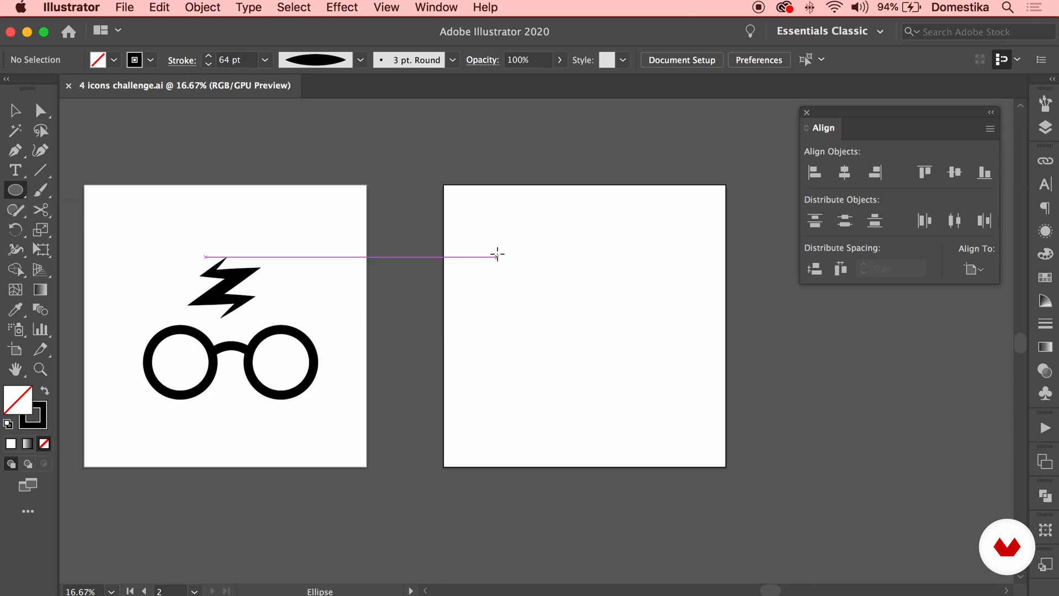
drag(495, 248, 693, 446)
click(15, 110)
click(844, 182)
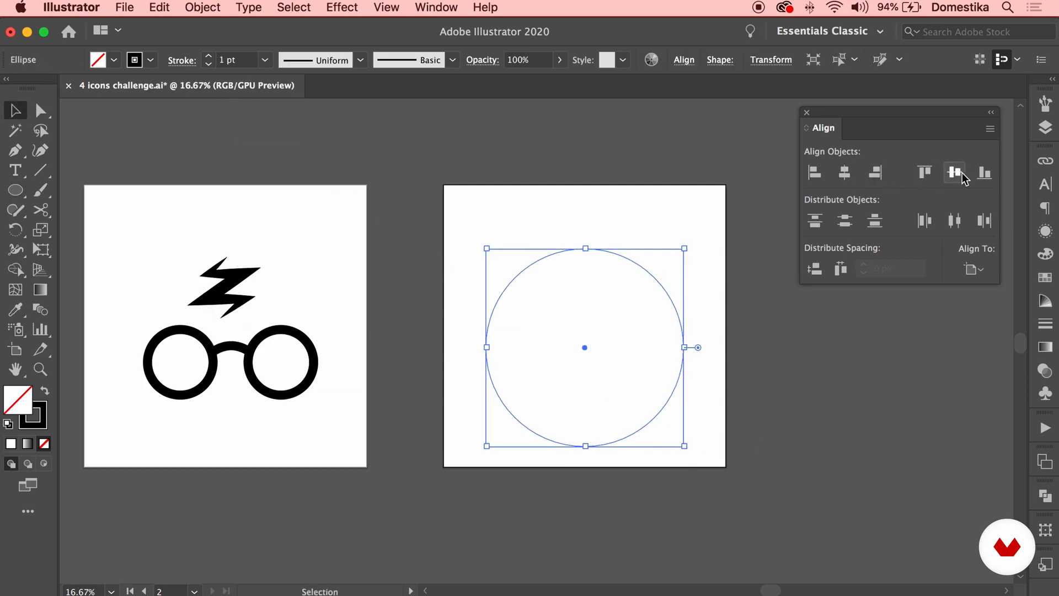
click(963, 173)
drag(673, 224, 604, 272)
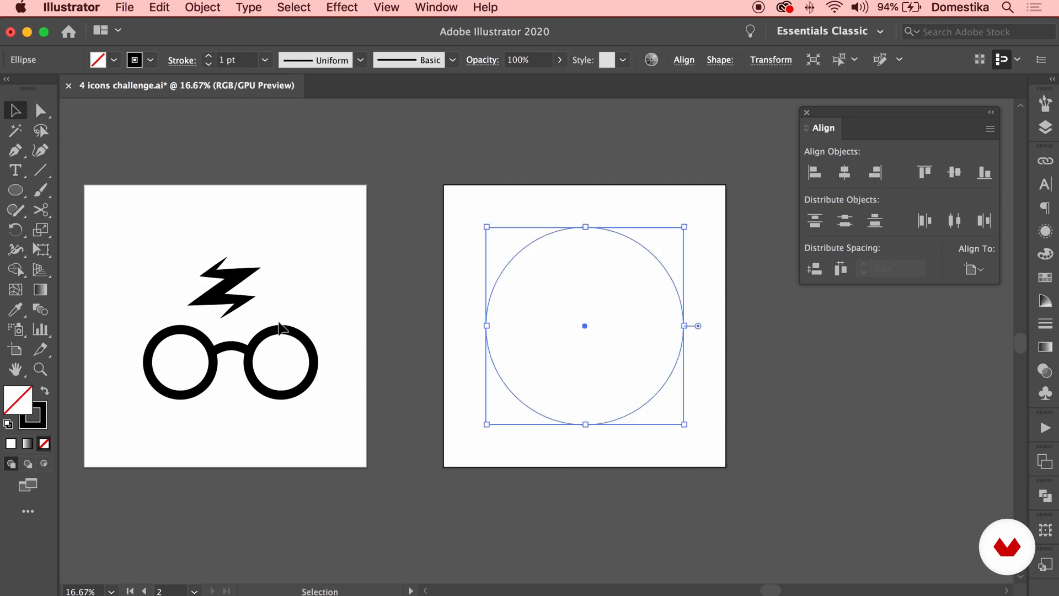
Set the circle's stroke weight to 47 pt to match the glasses.
click(307, 340)
click(498, 278)
drag(235, 60, 194, 63)
text(47)
key(Return)
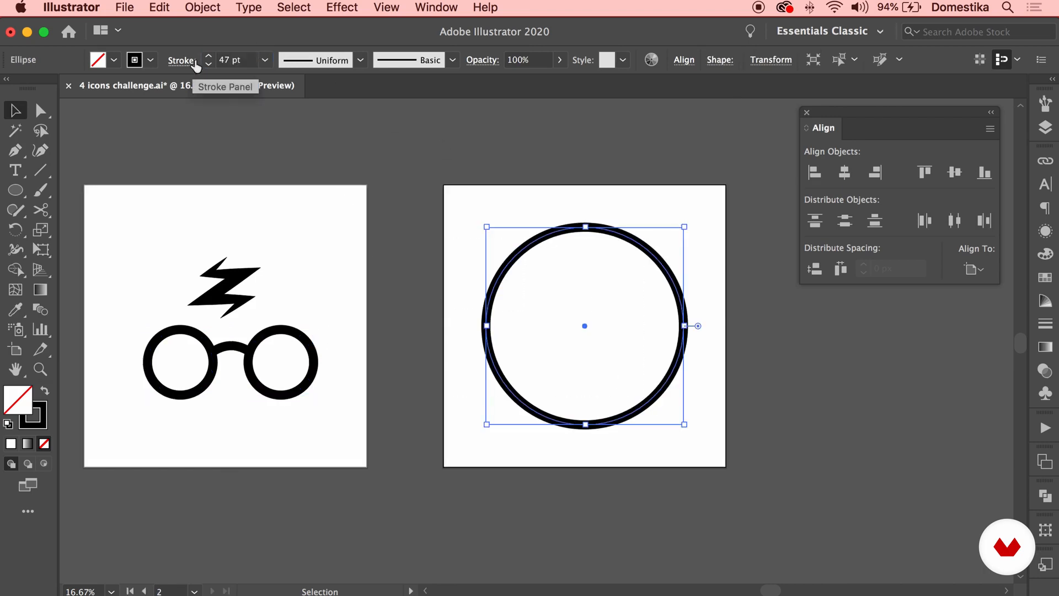
click(350, 150)
scroll(359, 160, right, 2)
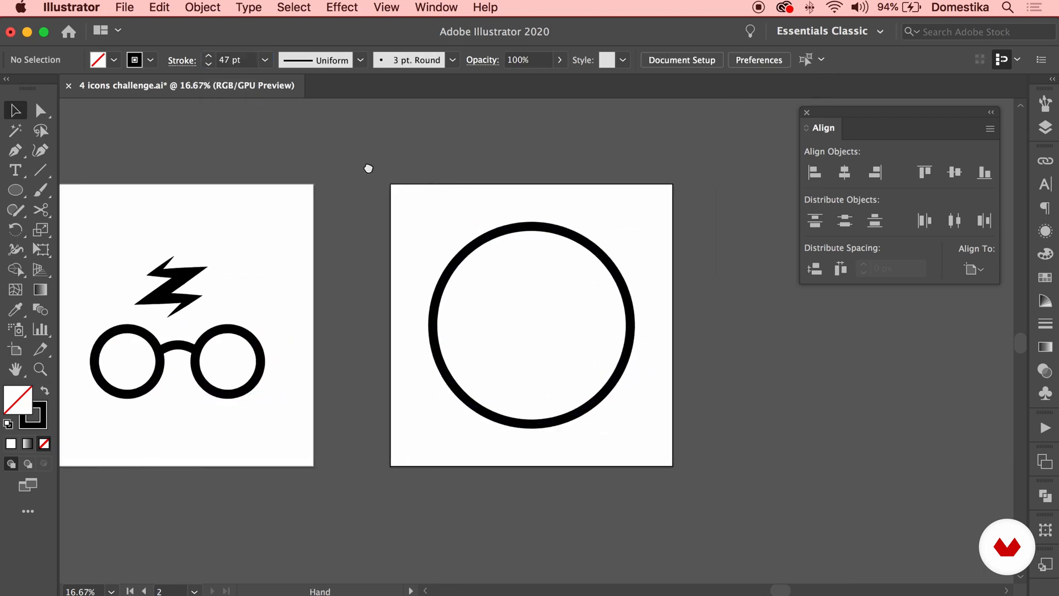
Create the text "934" in the empty space above the second artboard.
click(16, 173)
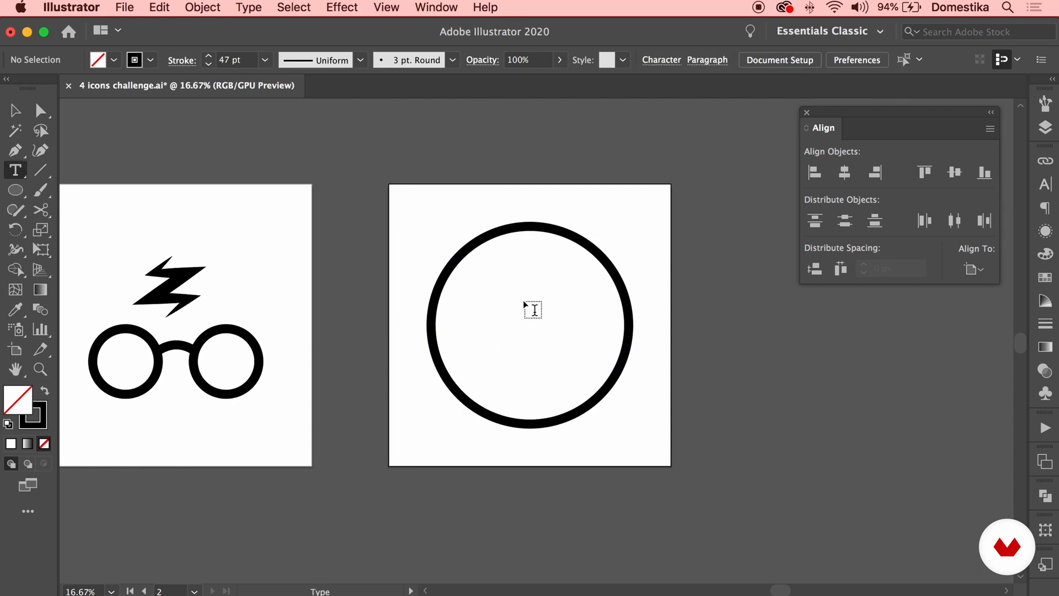
drag(491, 136, 480, 173)
click(447, 156)
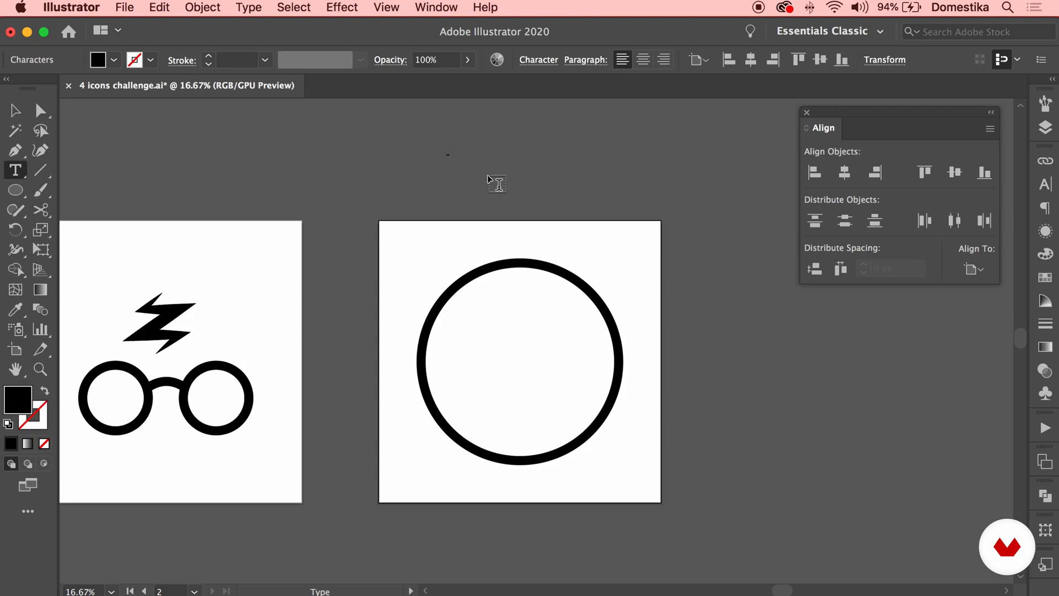
click(15, 110)
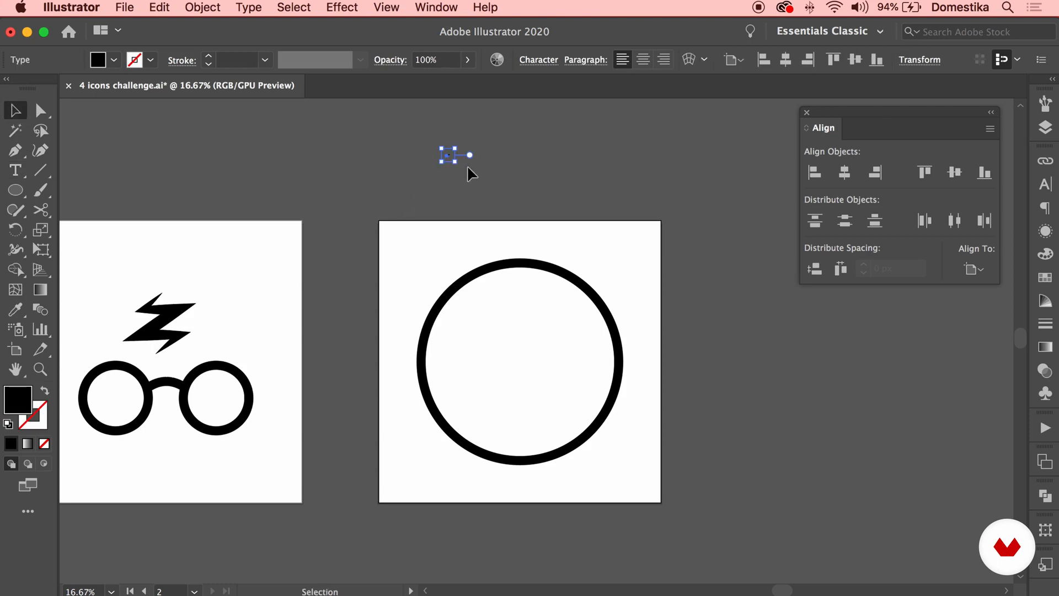
Enlarge the "934" text and move it above the gap between the two artboards.
drag(457, 161, 603, 243)
click(582, 256)
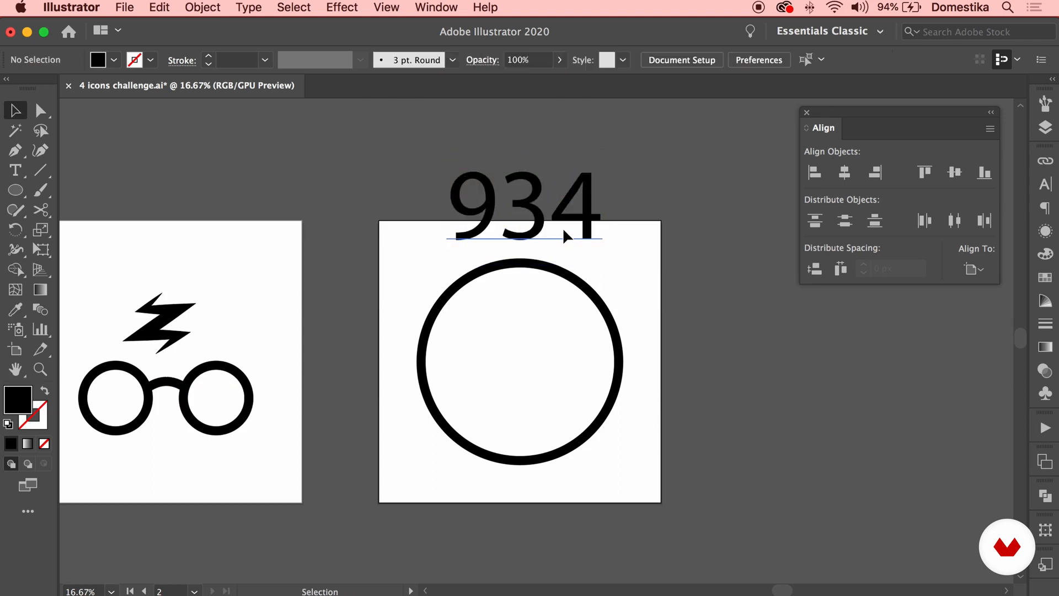
drag(564, 209, 564, 171)
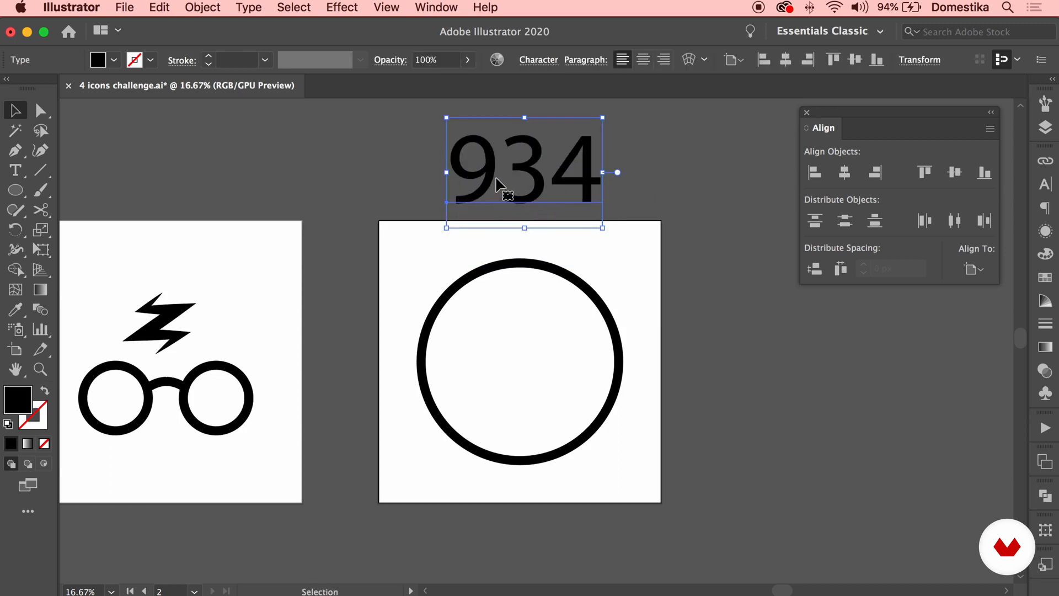
drag(502, 185, 286, 171)
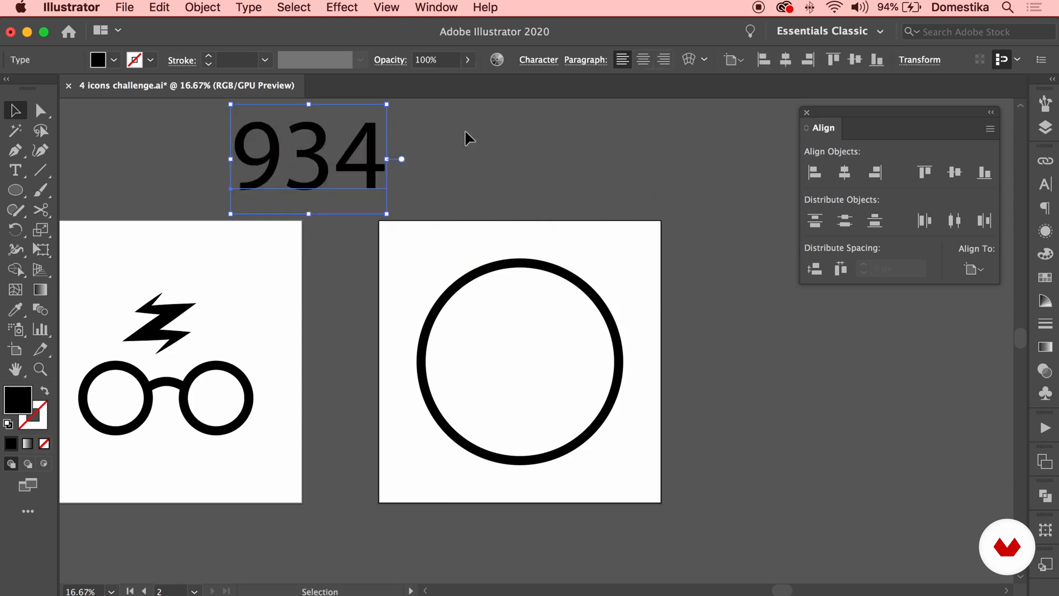
Change the font of the "934" text to Suisse Int'l Black.
click(539, 60)
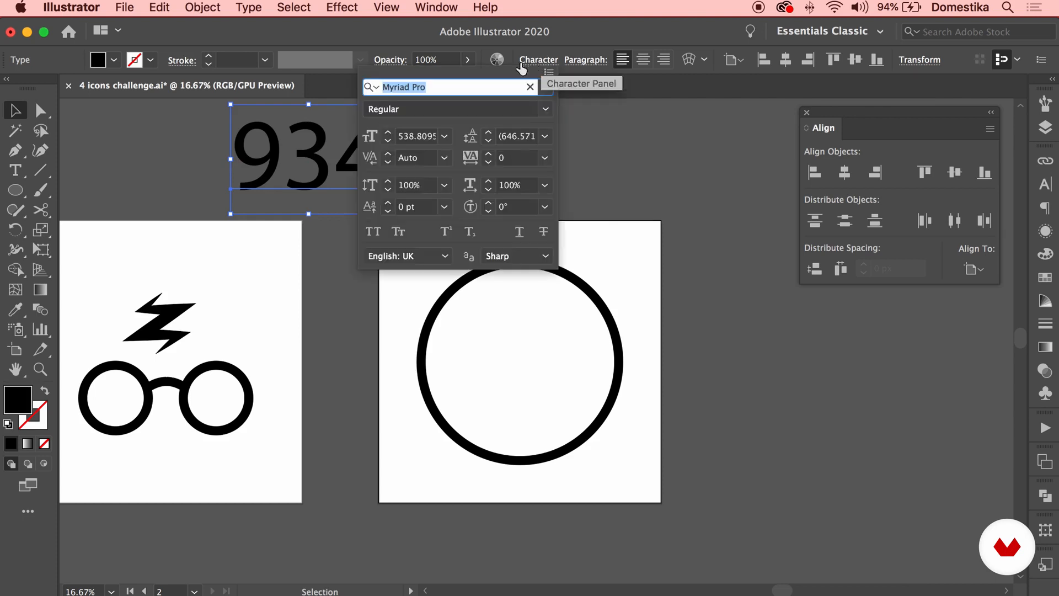
text(suis)
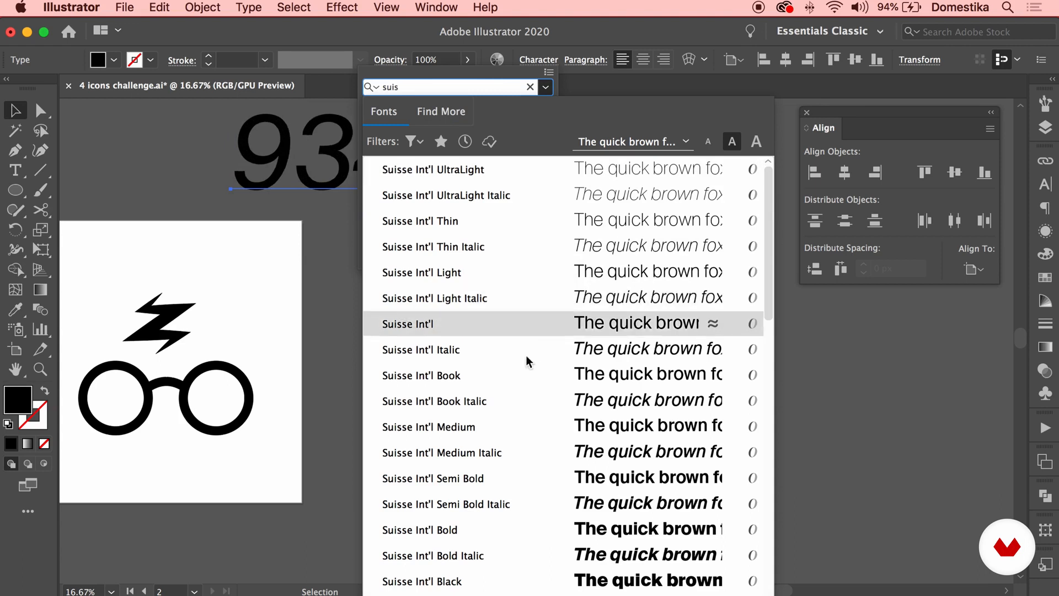
scroll(505, 386, down, 3)
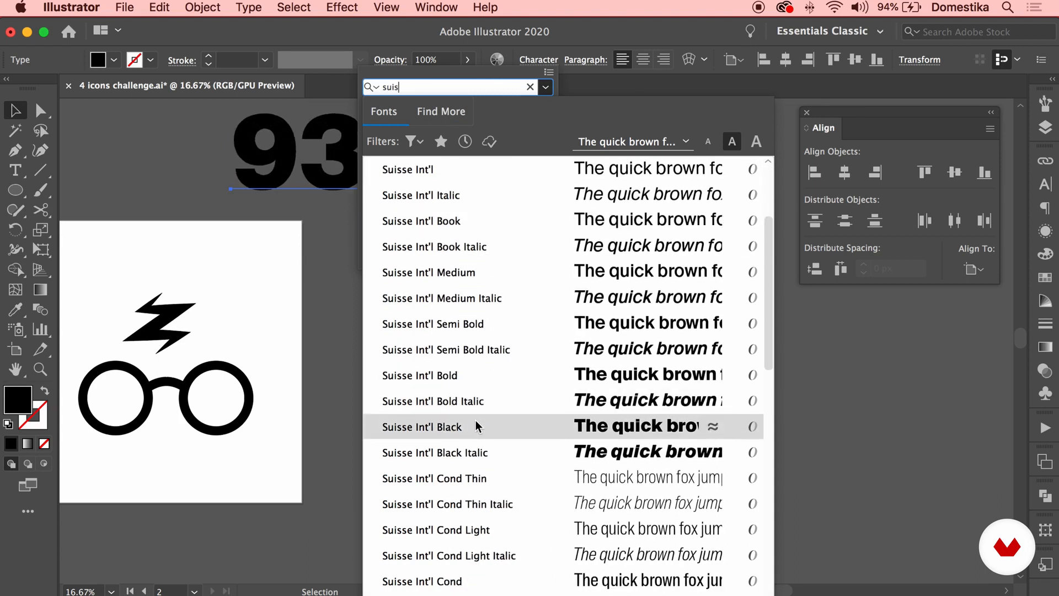
click(474, 426)
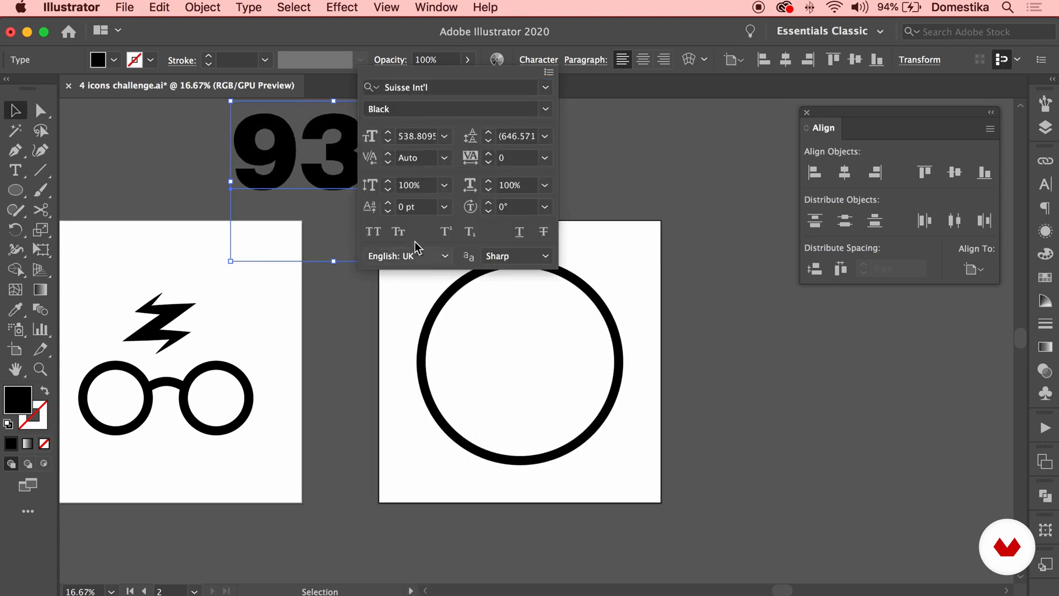
click(677, 186)
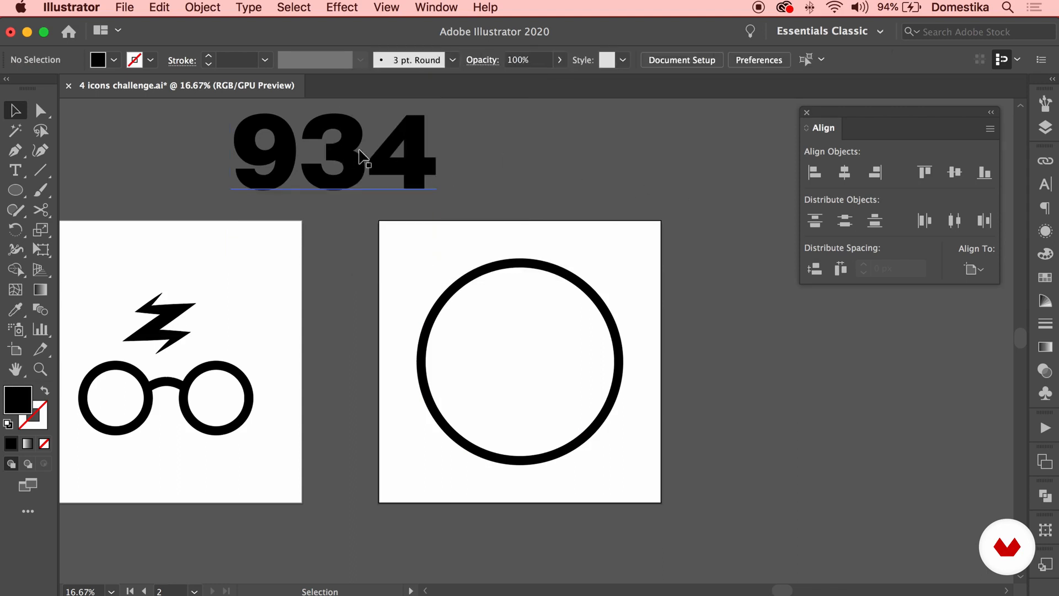
Expand the "934" text into outlines with Object and Fill enabled.
scroll(361, 157, up, 3)
scroll(361, 158, right, 1)
drag(339, 248, 387, 201)
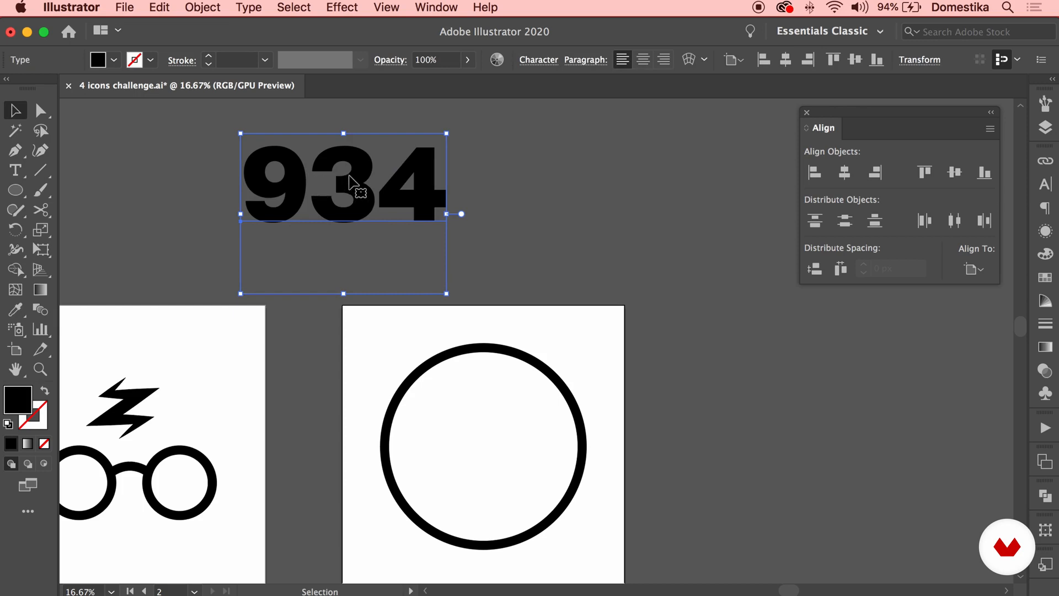
click(199, 7)
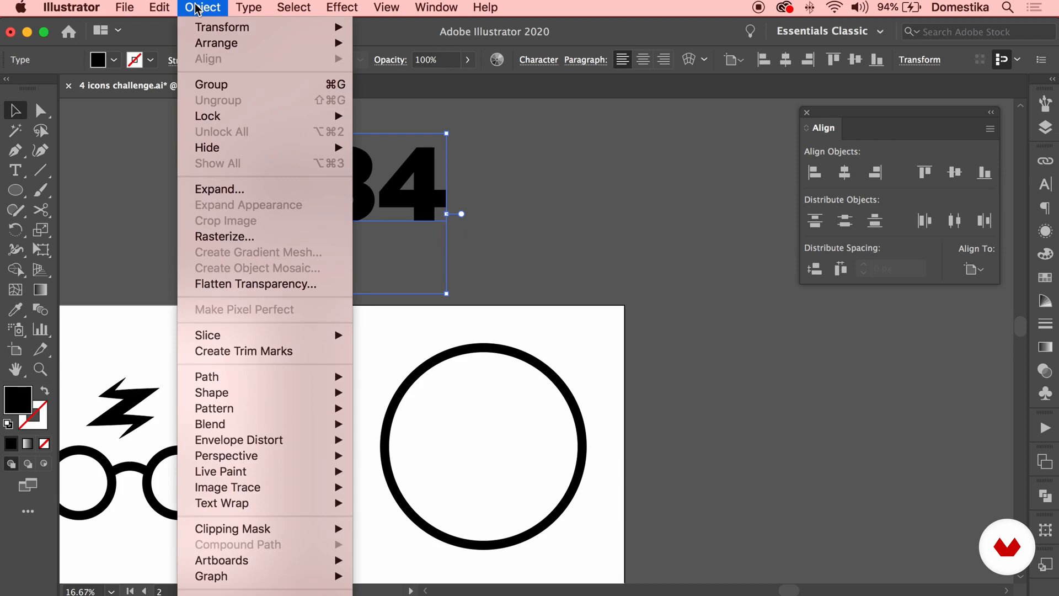
click(229, 192)
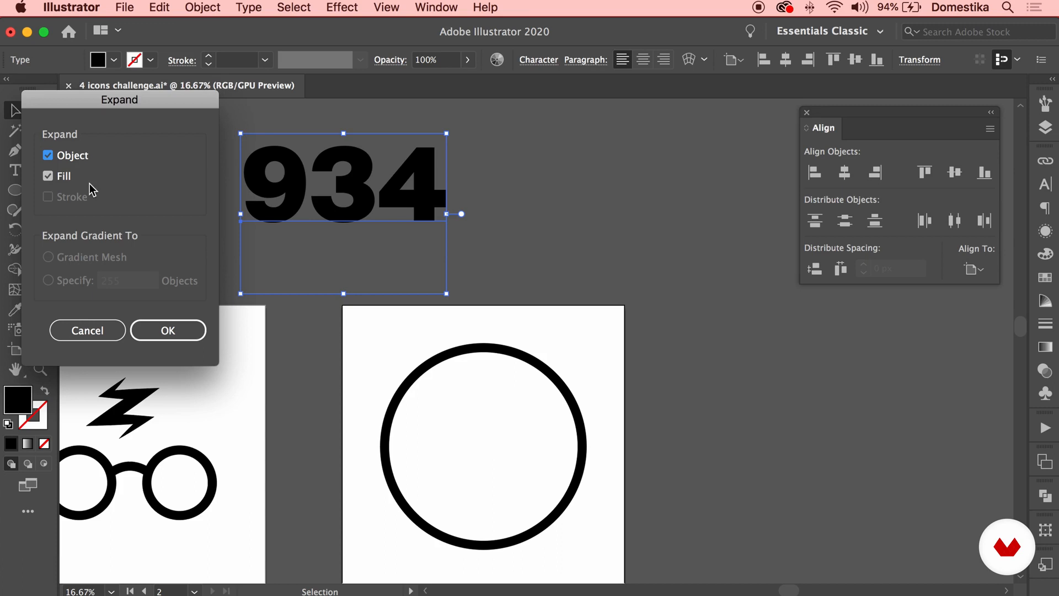
click(169, 332)
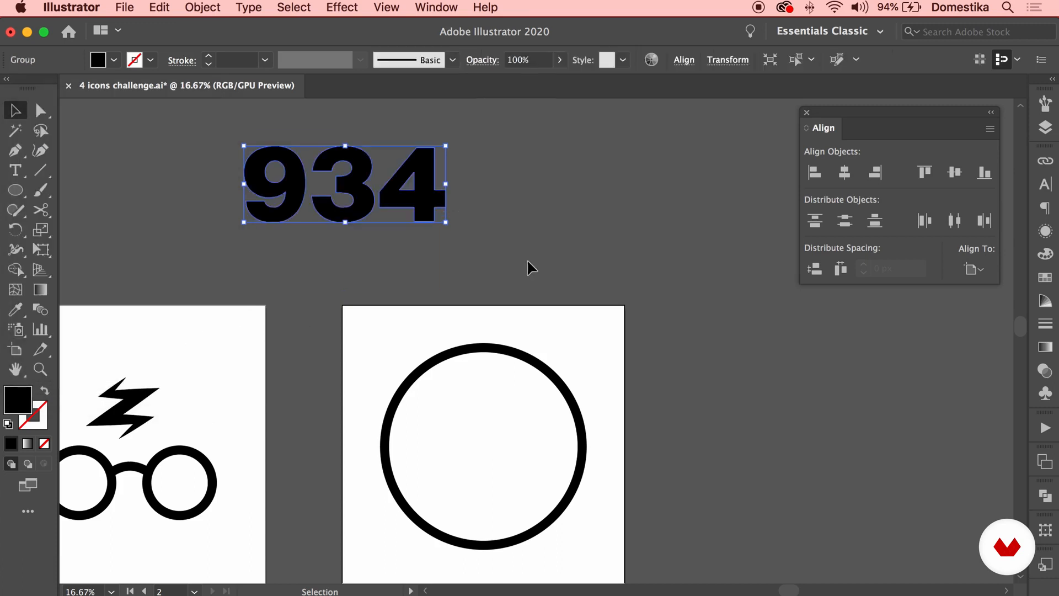
Ungroup the outlined digits and select each one to check that it is separate.
right_click(425, 160)
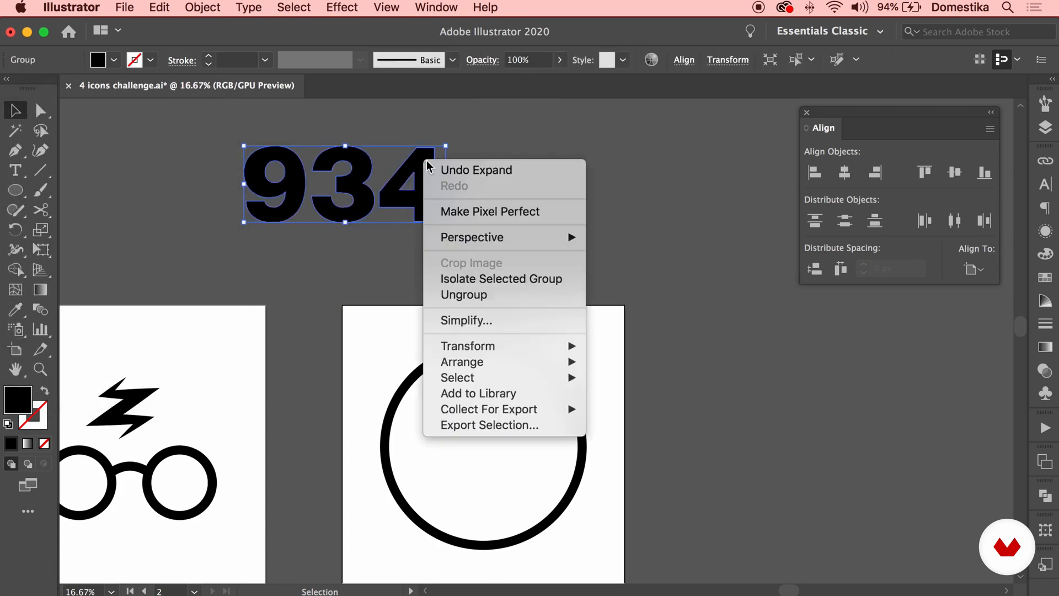
click(462, 294)
click(421, 213)
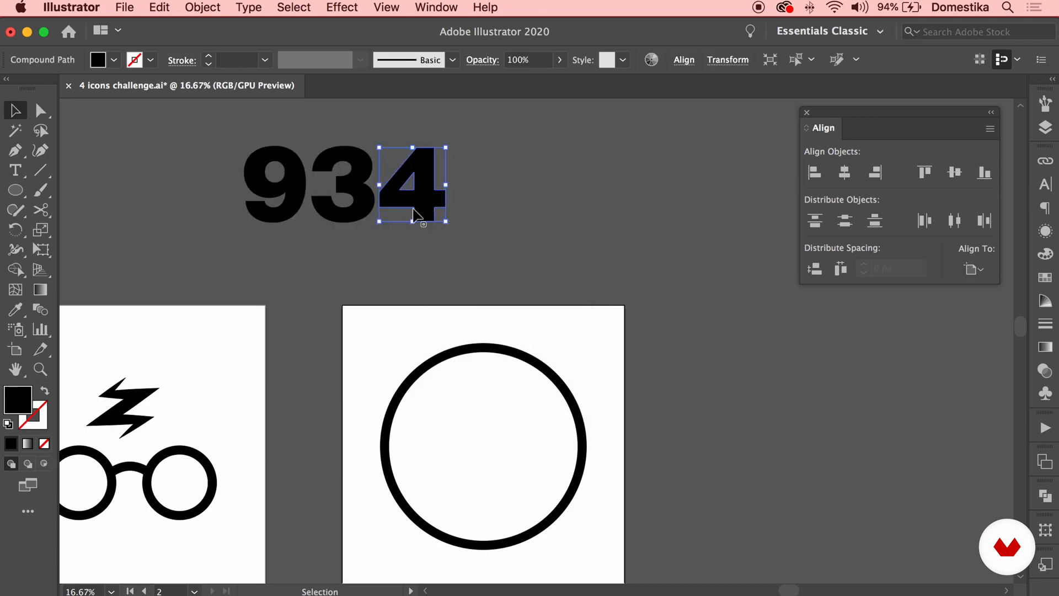
click(355, 209)
click(292, 216)
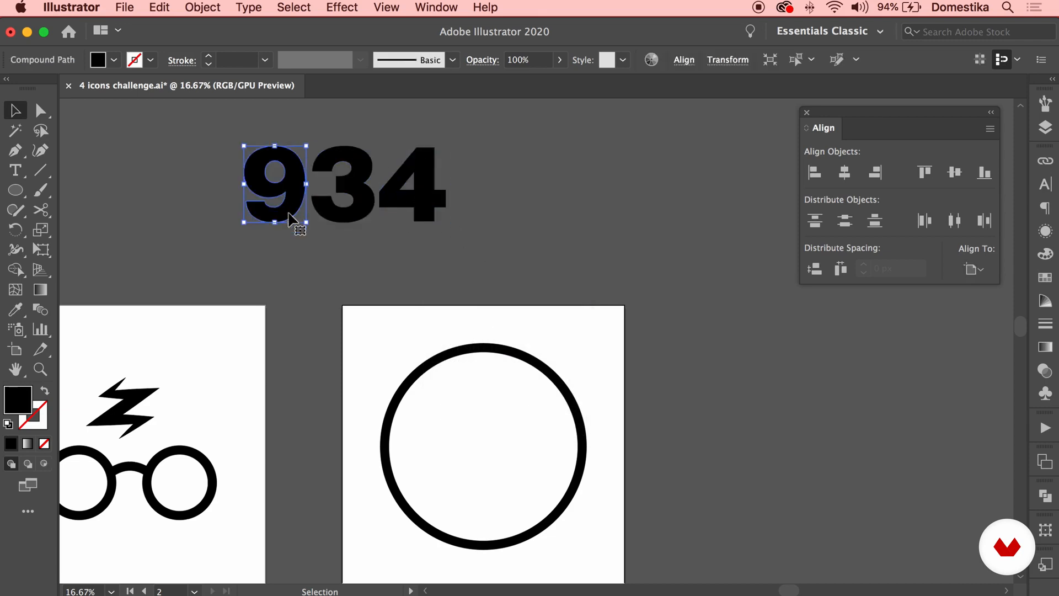
click(291, 246)
Select the 3 and the 4 together and scale them proportionally to about half their size.
drag(291, 246, 452, 383)
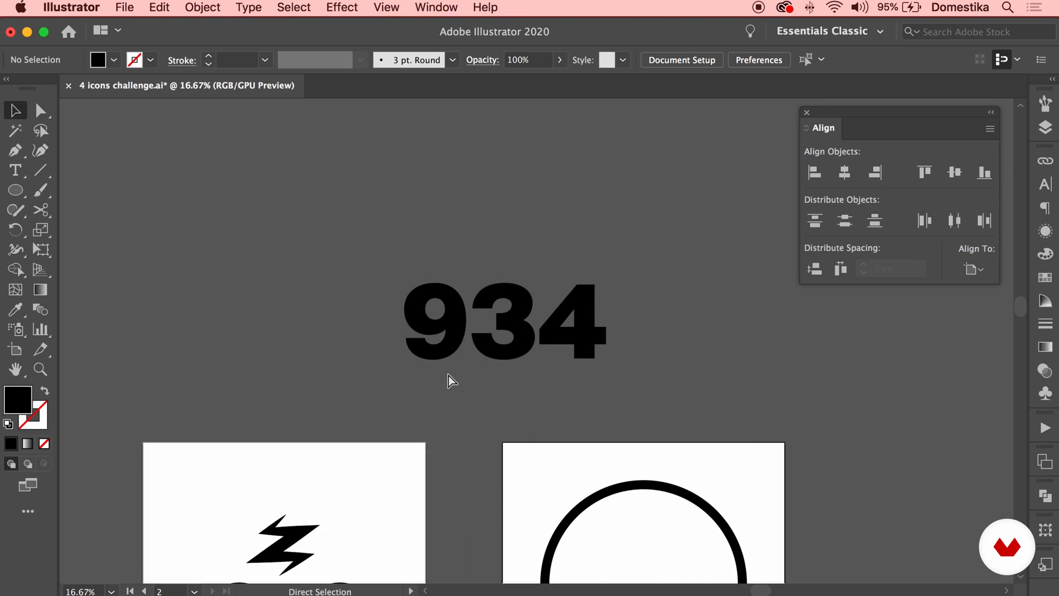
key(super+plus)
key(super+plus)
key(super+plus)
drag(502, 213, 550, 266)
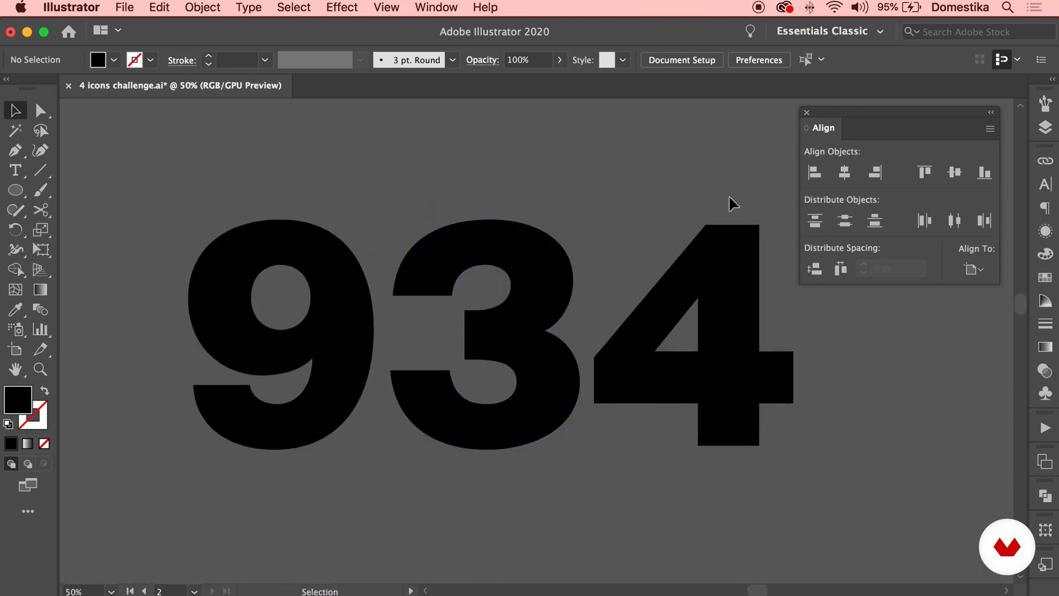
drag(506, 438, 507, 439)
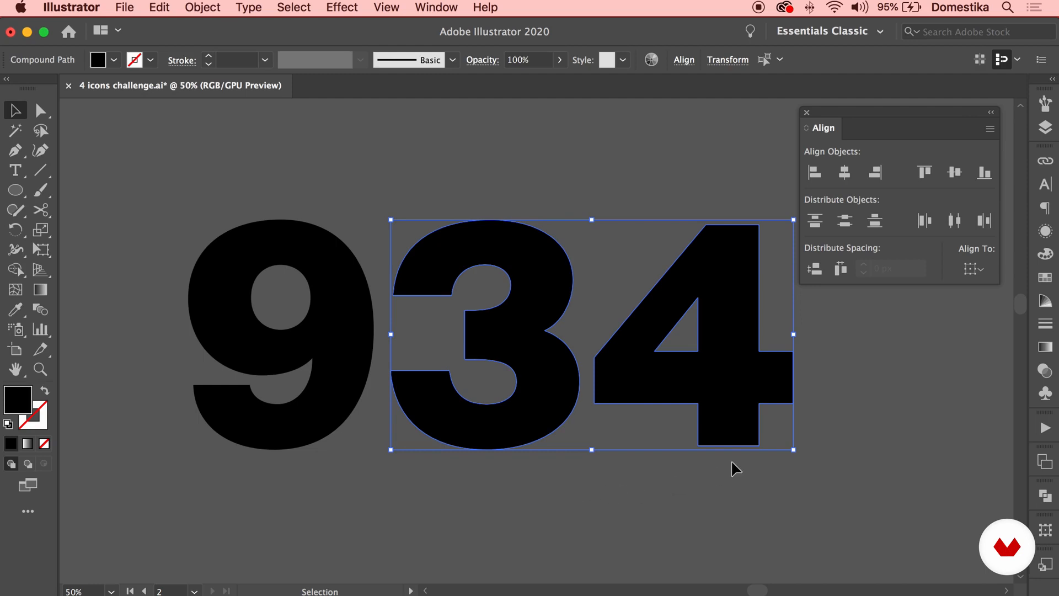
drag(795, 451, 659, 352)
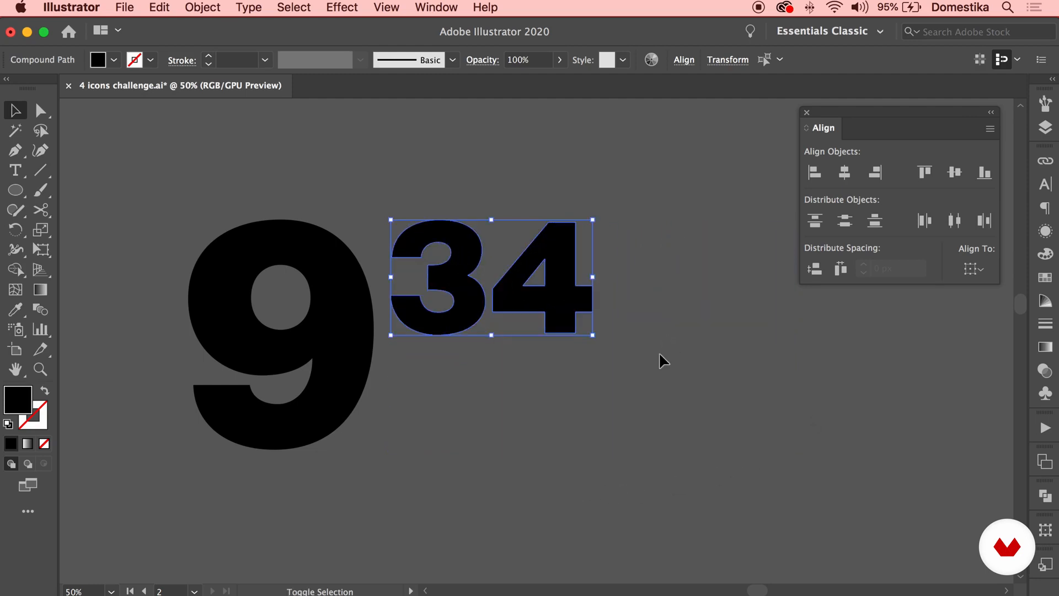
Place the 4 below the 3 and shrink both slightly so the stack matches the height of the 9.
click(652, 356)
drag(564, 312, 449, 423)
drag(553, 424, 462, 299)
drag(489, 451, 466, 441)
click(524, 428)
click(513, 420)
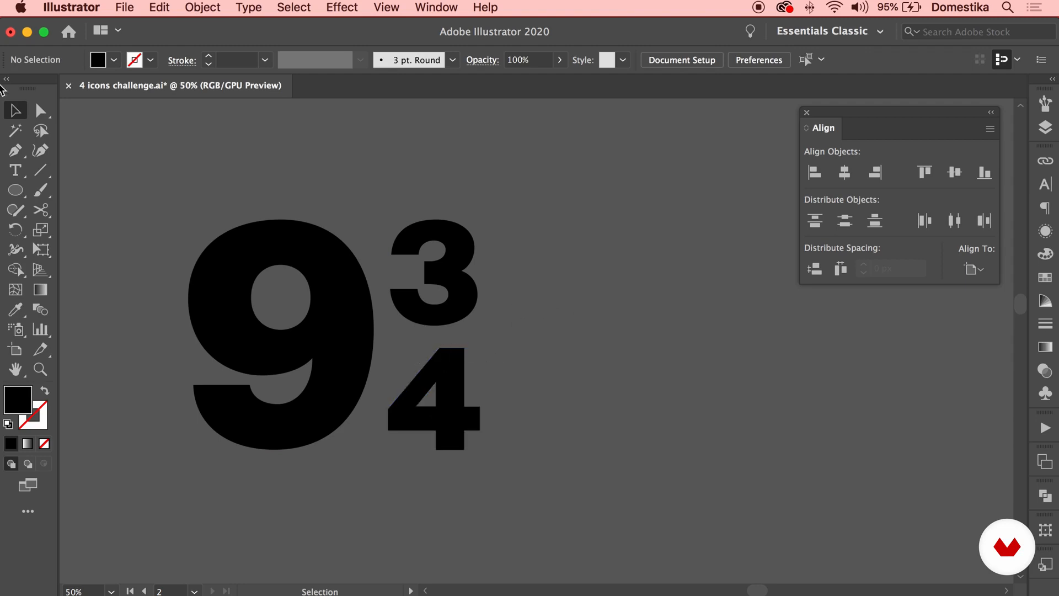
Draw a thin black fraction bar between the 3 and the 4, as wide as the 4.
drag(15, 190, 61, 187)
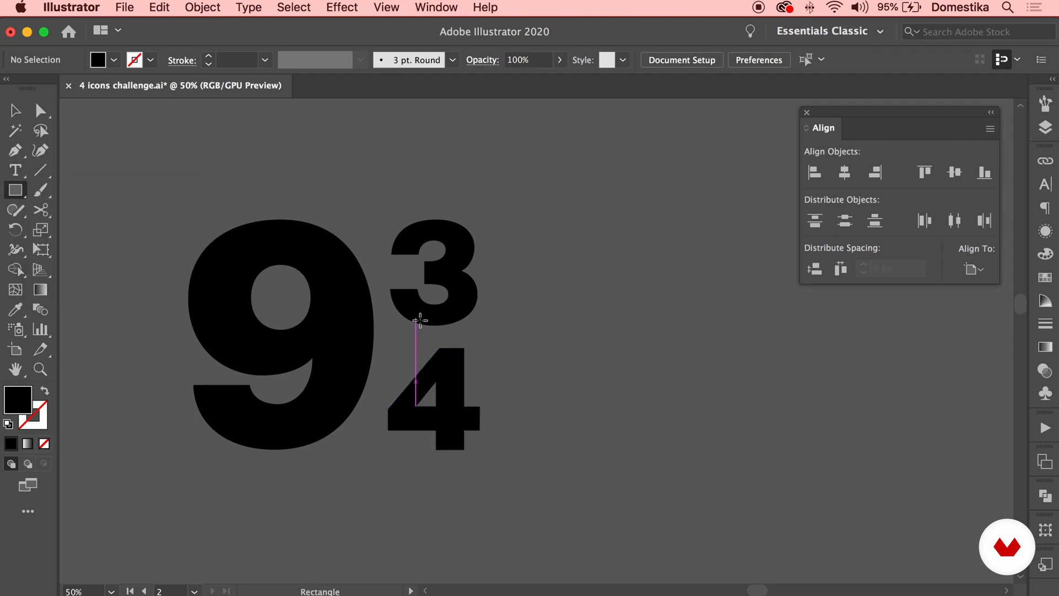
drag(388, 415, 458, 285)
key(v)
click(525, 286)
Move the 3 up to clear the bar and distribute the 3, bar and 4 with equal vertical spacing.
click(446, 298)
key(shift+Down)
drag(522, 428, 475, 258)
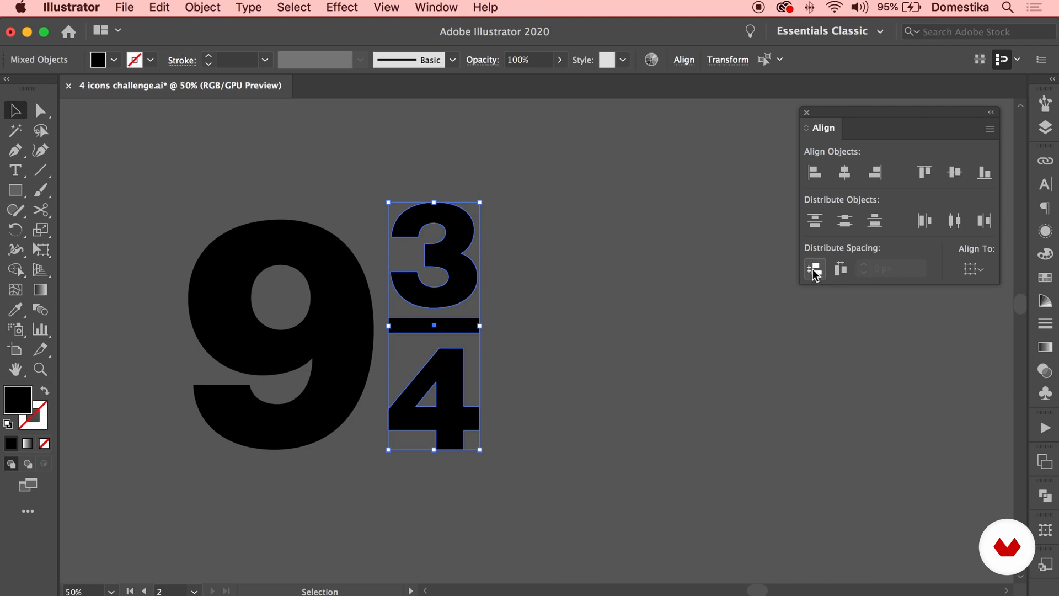
click(815, 270)
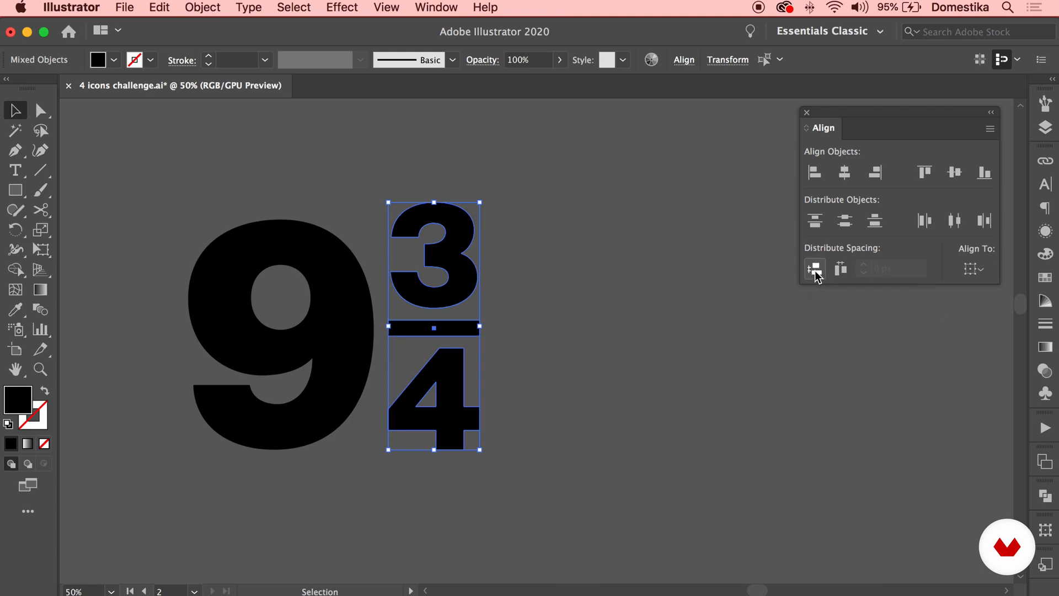
Nudge the 3 and the 4 slightly closer to the fraction bar.
click(611, 289)
click(467, 300)
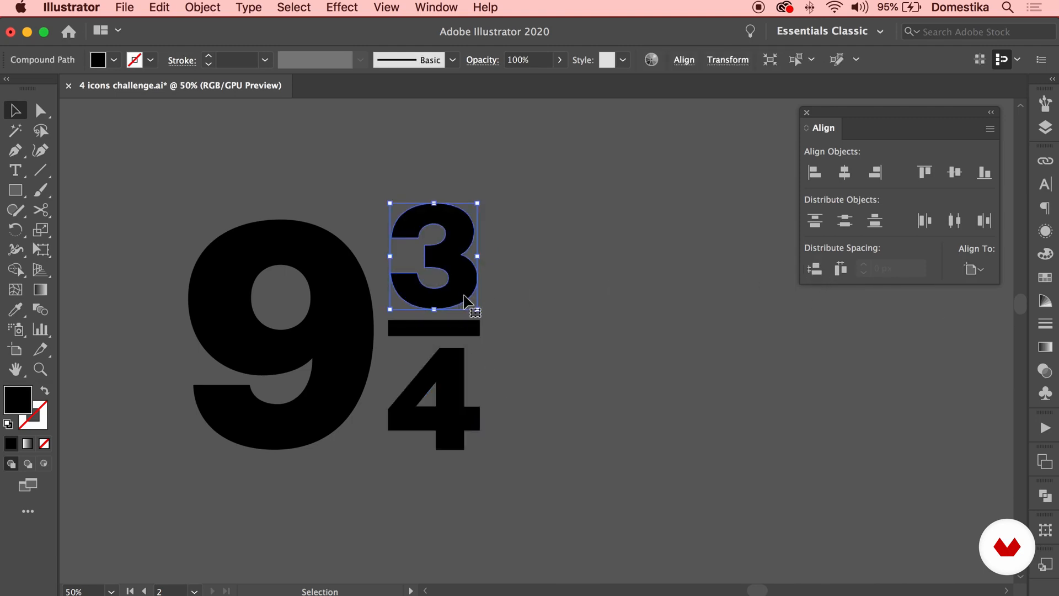
click(456, 359)
click(523, 356)
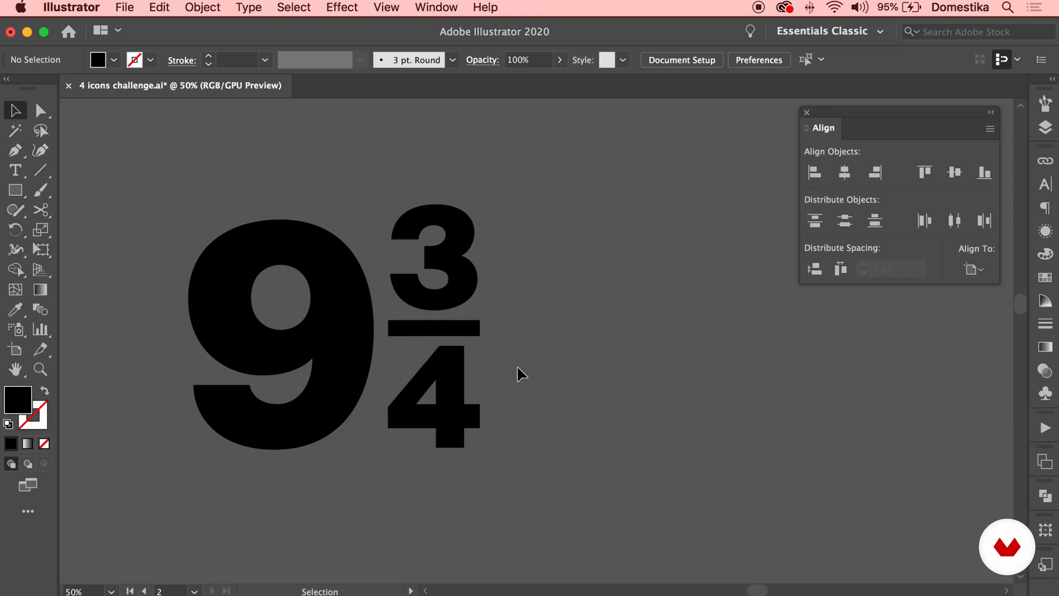
Group the 3, bar and 4, then scale the fraction to the height of the 9 and place it beside the 9.
drag(460, 288, 460, 237)
right_click(457, 230)
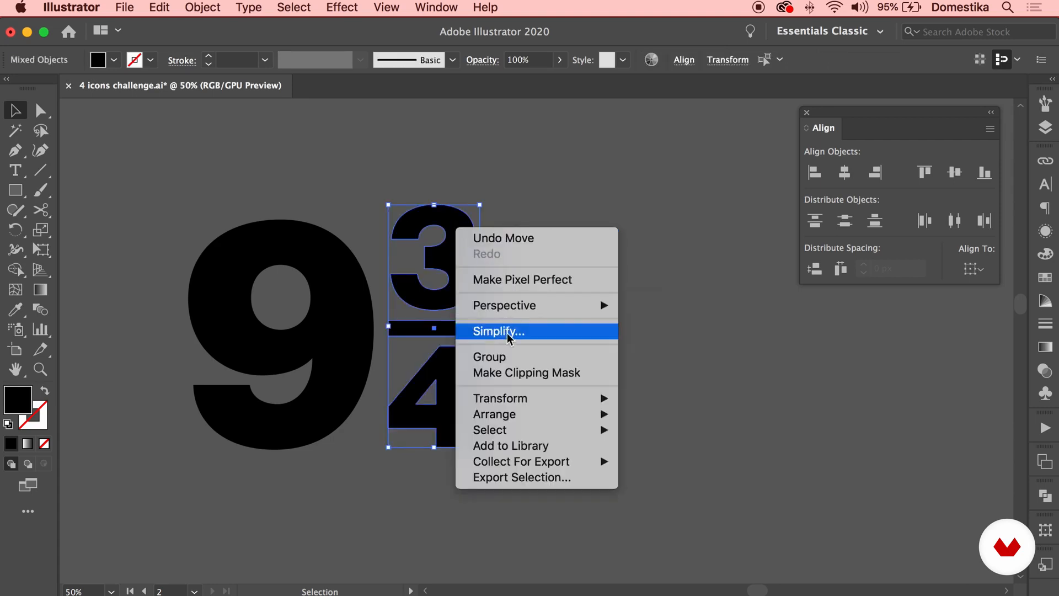
click(509, 354)
drag(454, 256, 298, 259)
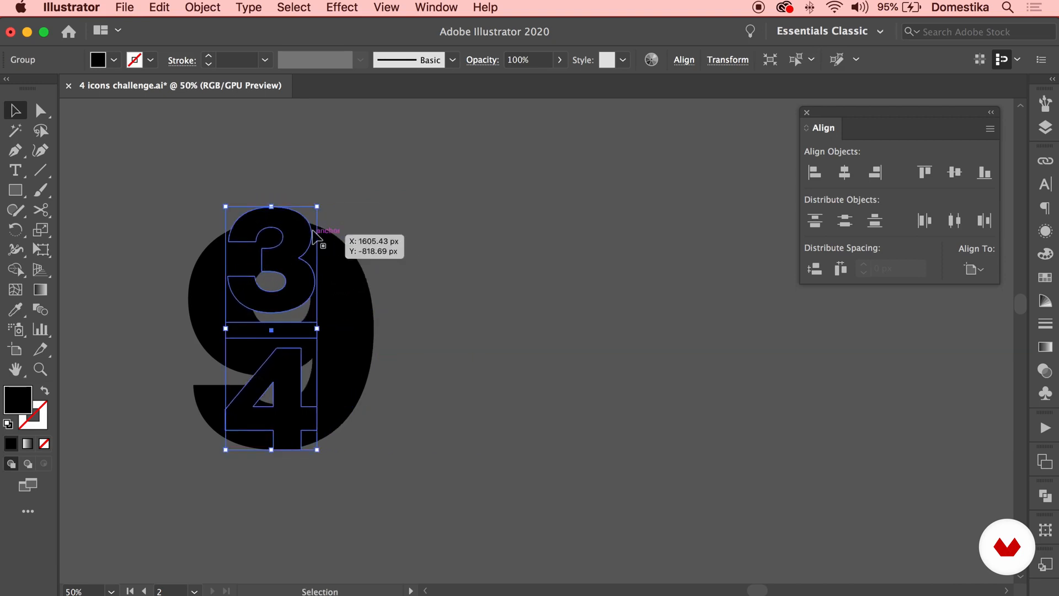
drag(318, 209, 449, 257)
click(584, 313)
Group the 9 and the fraction into one object.
key(super+minus)
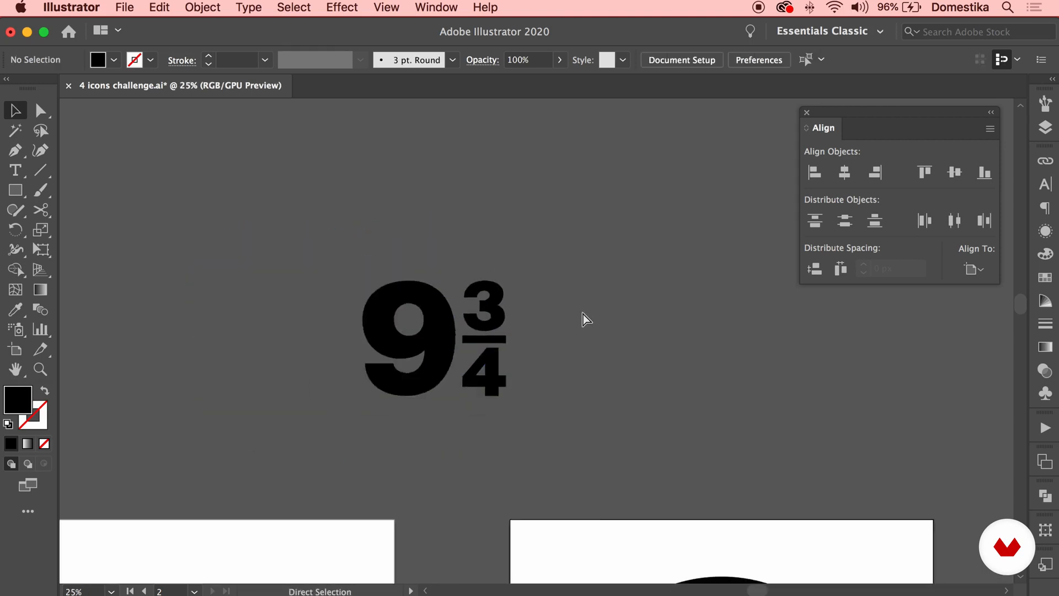
key(super+minus)
key(super+minus)
key(space)
drag(656, 365, 557, 269)
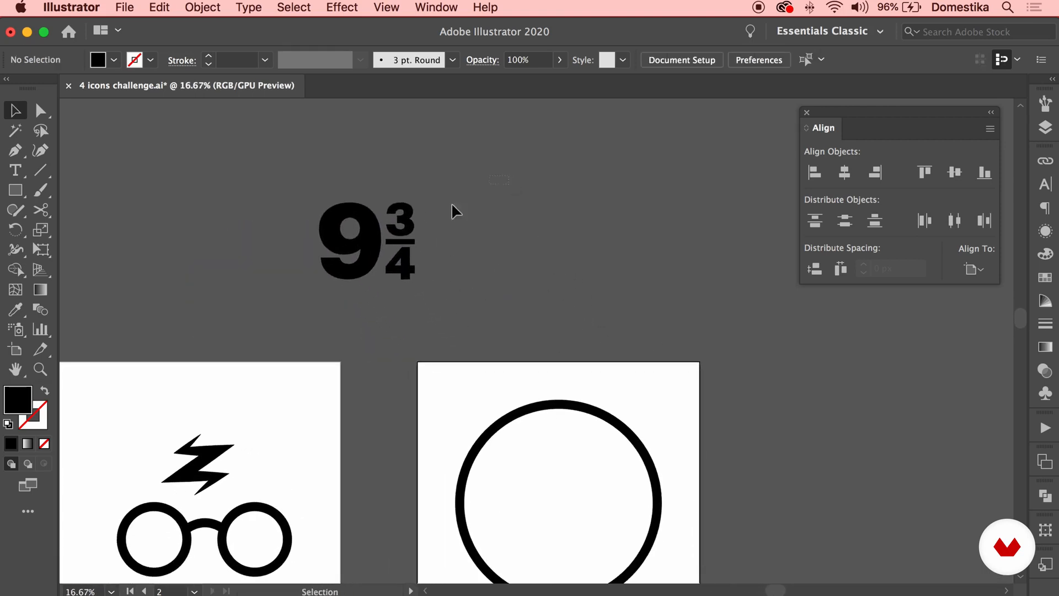
drag(452, 204, 361, 235)
right_click(363, 212)
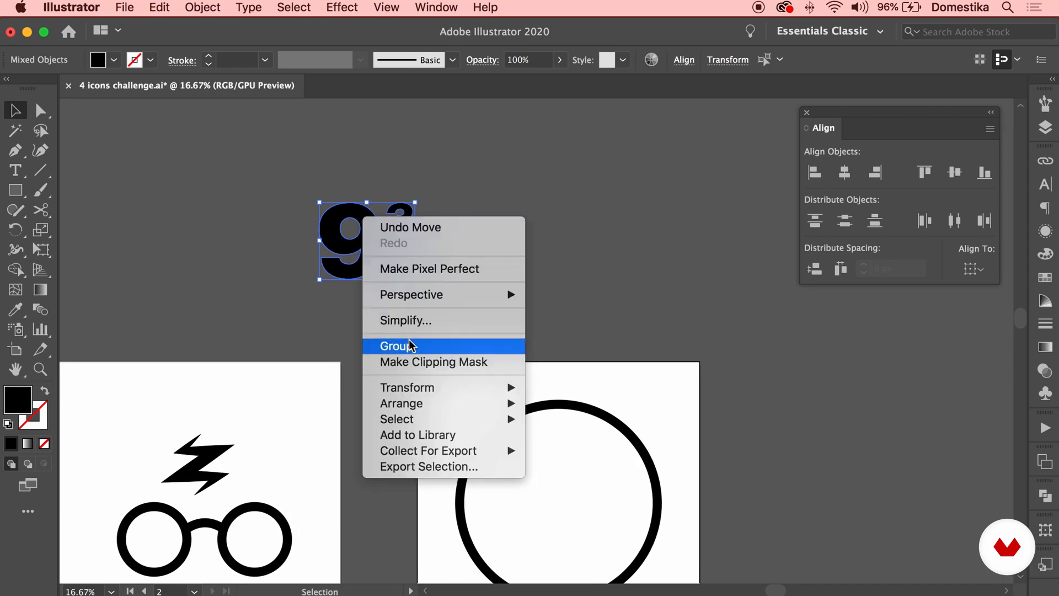
click(407, 345)
Move the 9¾ group into the circle on the second artboard and centre it with Align to Artboard.
drag(409, 265, 608, 500)
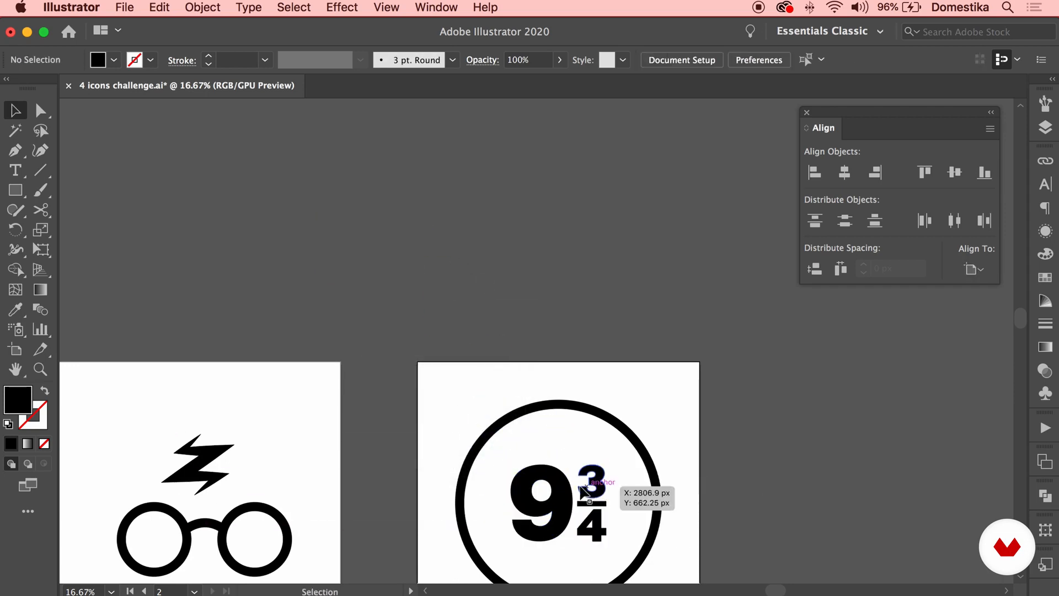
click(980, 275)
click(938, 326)
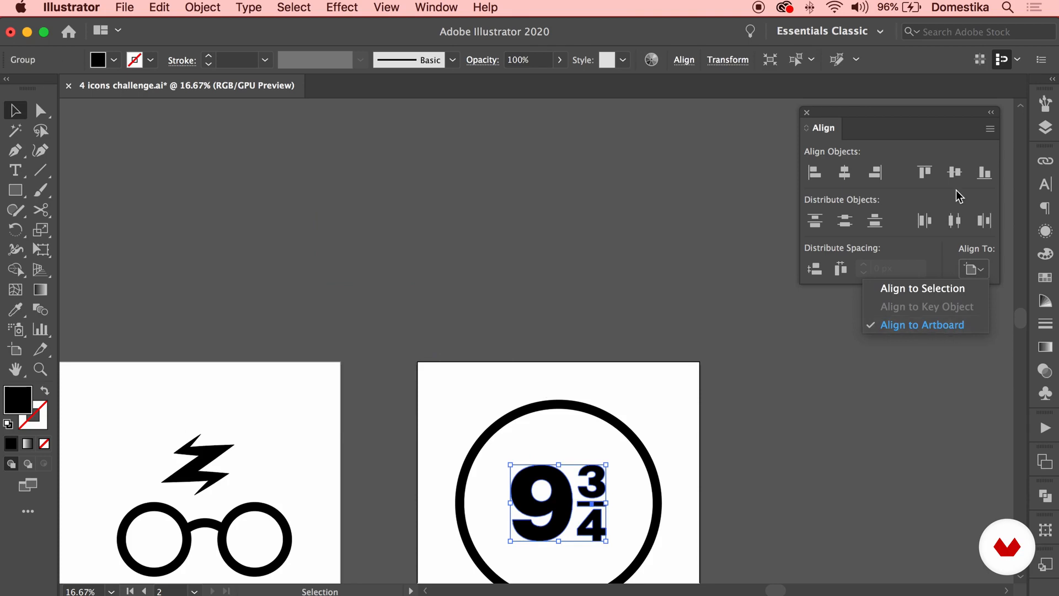
click(682, 283)
Scale the 9¾ group proportionally from its centre until it fills the circle with an even margin.
drag(682, 283, 643, 140)
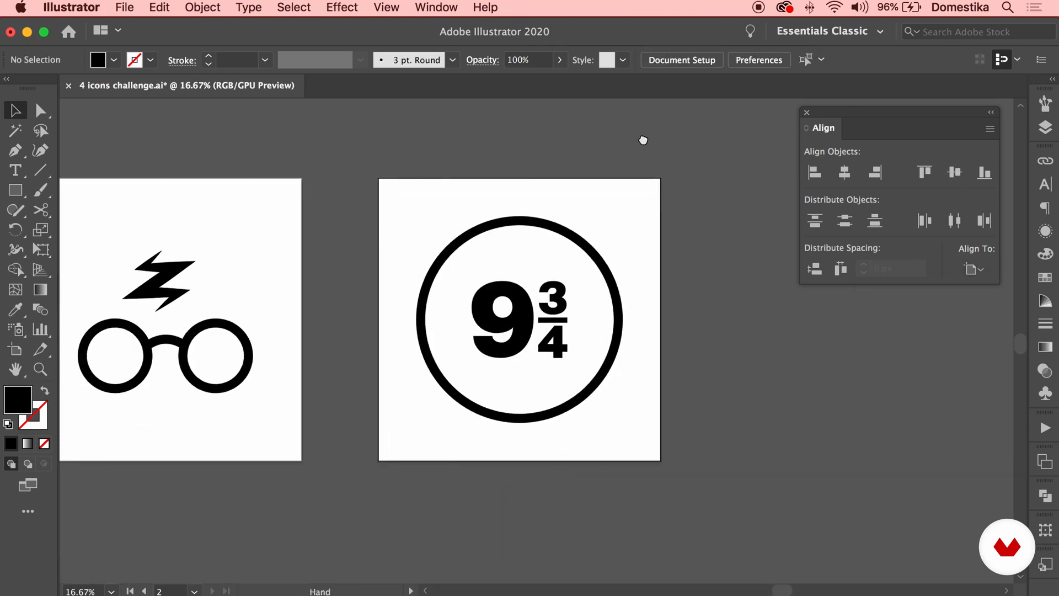
key(super+=)
click(582, 286)
mouse_move(606, 268)
mouse_down()
mouse_move(601, 307)
mouse_move(620, 267)
mouse_up()
click(791, 316)
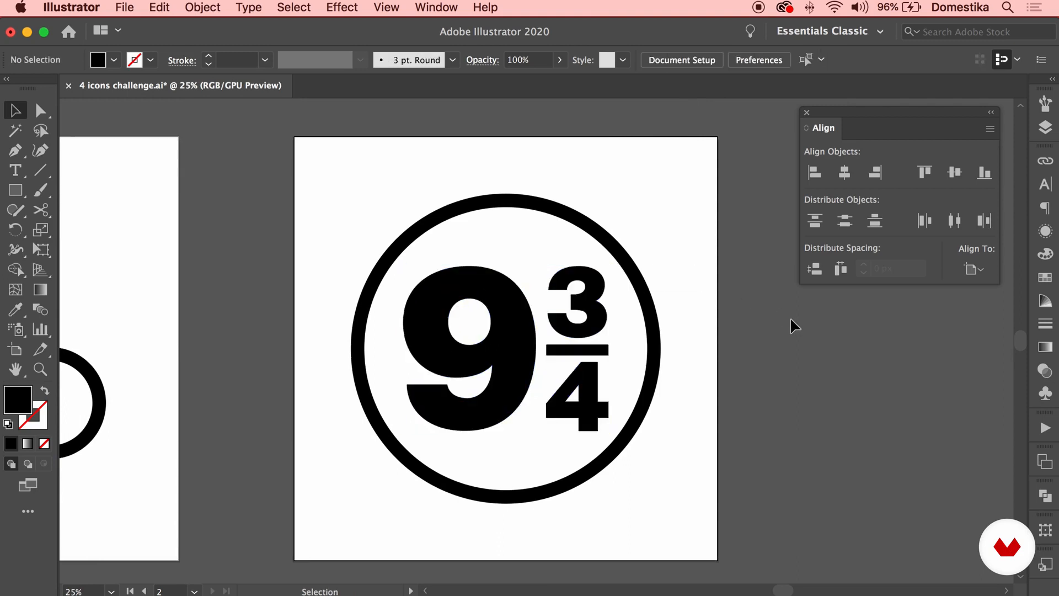
click(602, 319)
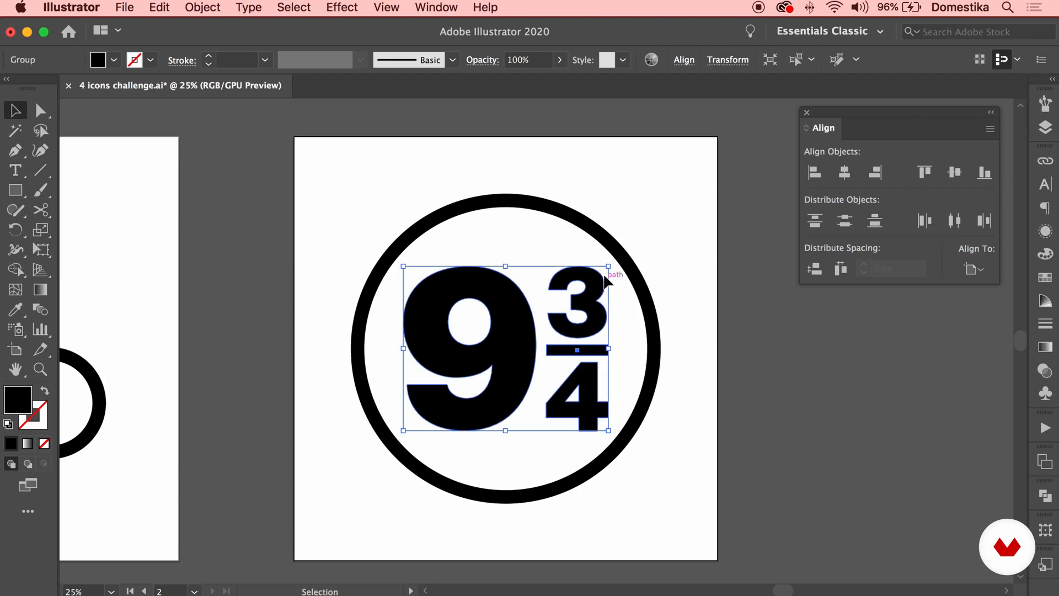
drag(609, 267, 604, 271)
click(743, 320)
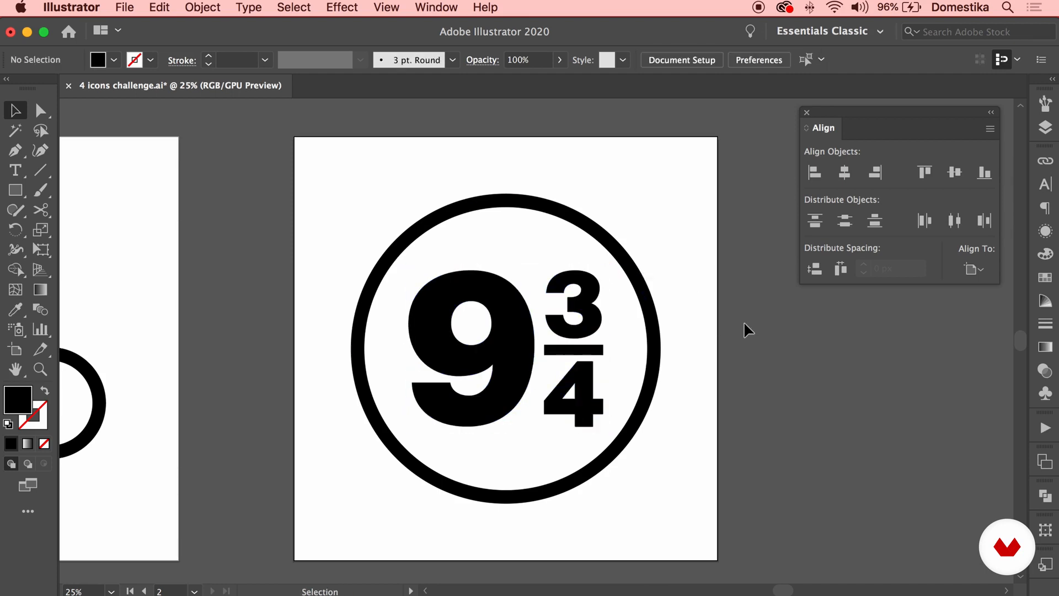
Add a third 1500 × 1500 px artboard beside the 9¾ icon.
key(super+minus)
key(super+minus)
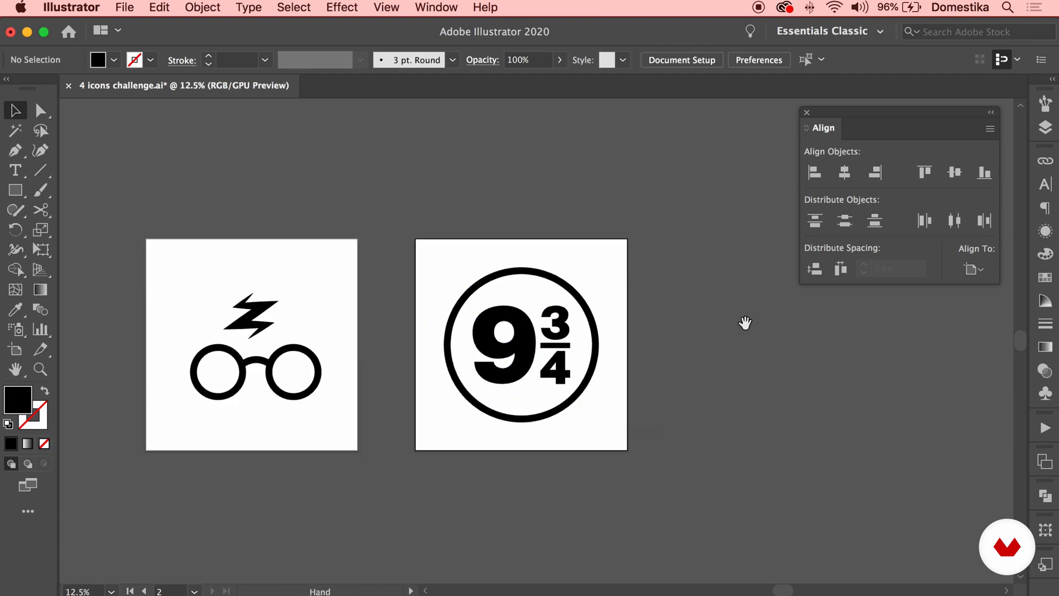
drag(742, 324, 735, 344)
click(16, 349)
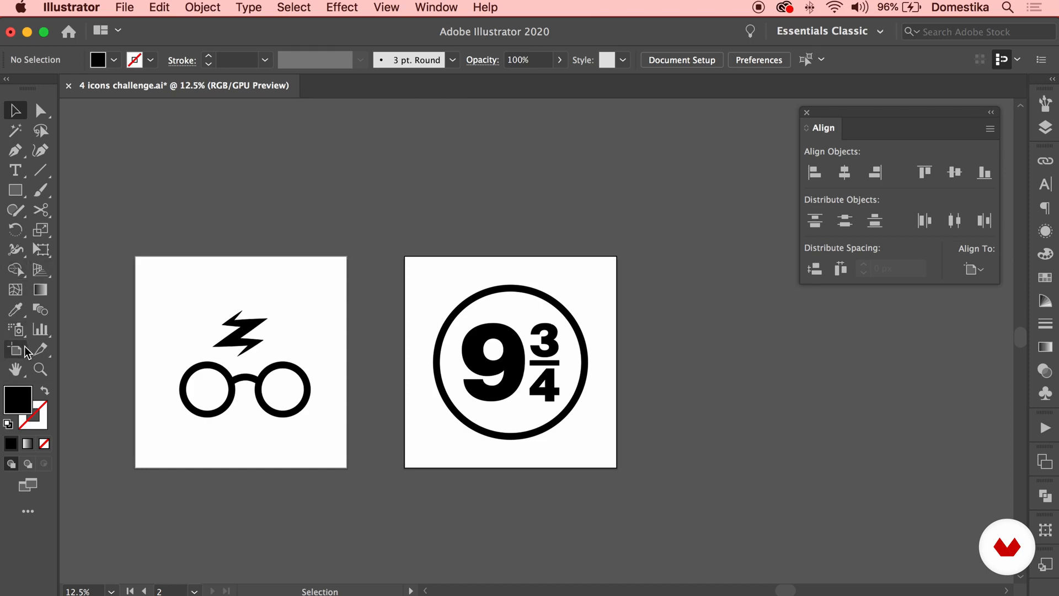
click(249, 60)
drag(497, 300, 538, 300)
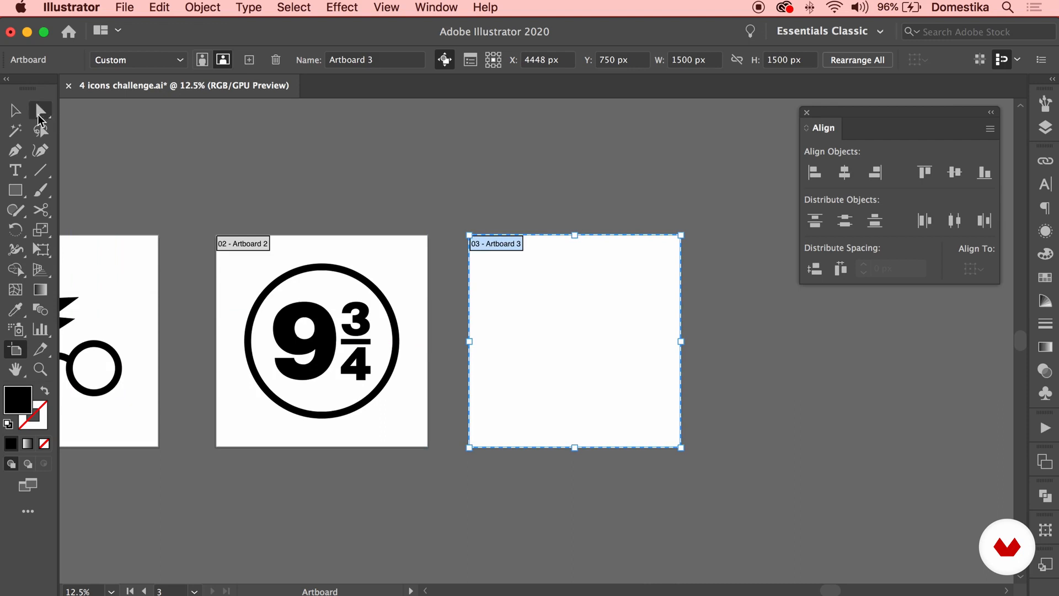
click(15, 111)
Save the icon document under its existing file name.
drag(474, 197, 419, 207)
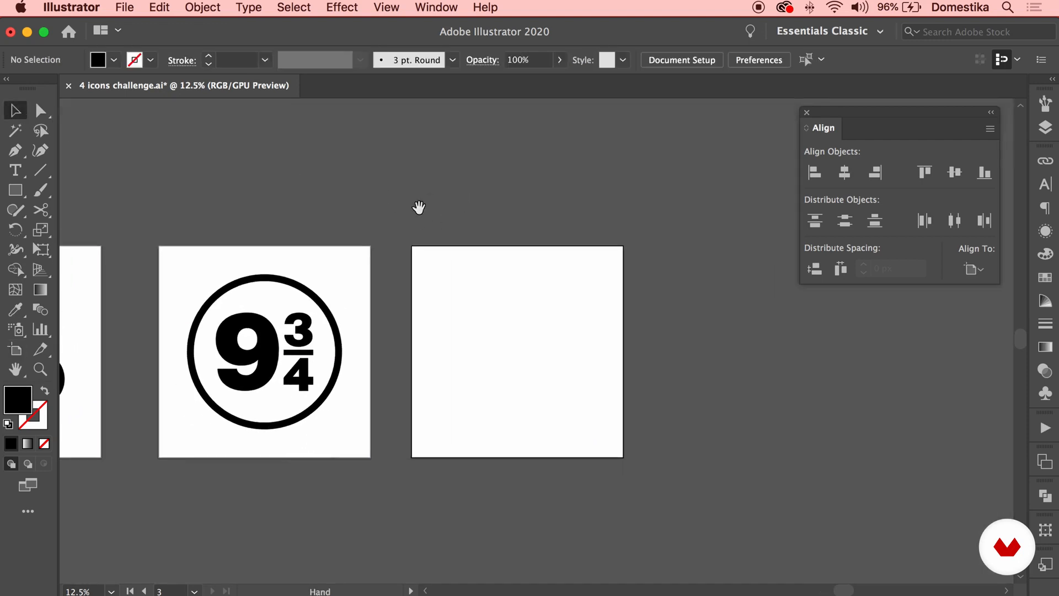
click(122, 7)
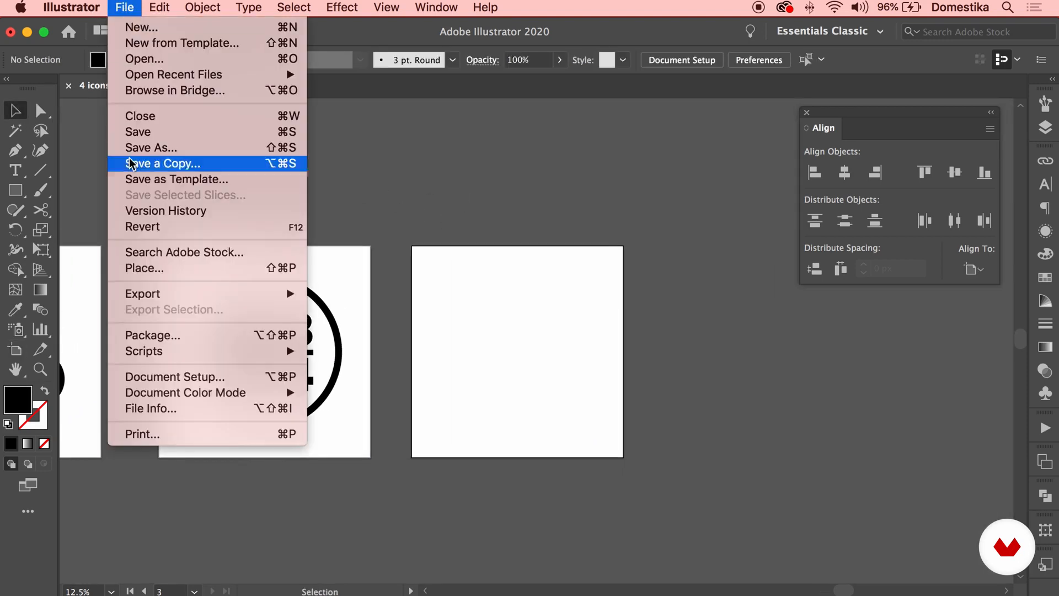
click(138, 133)
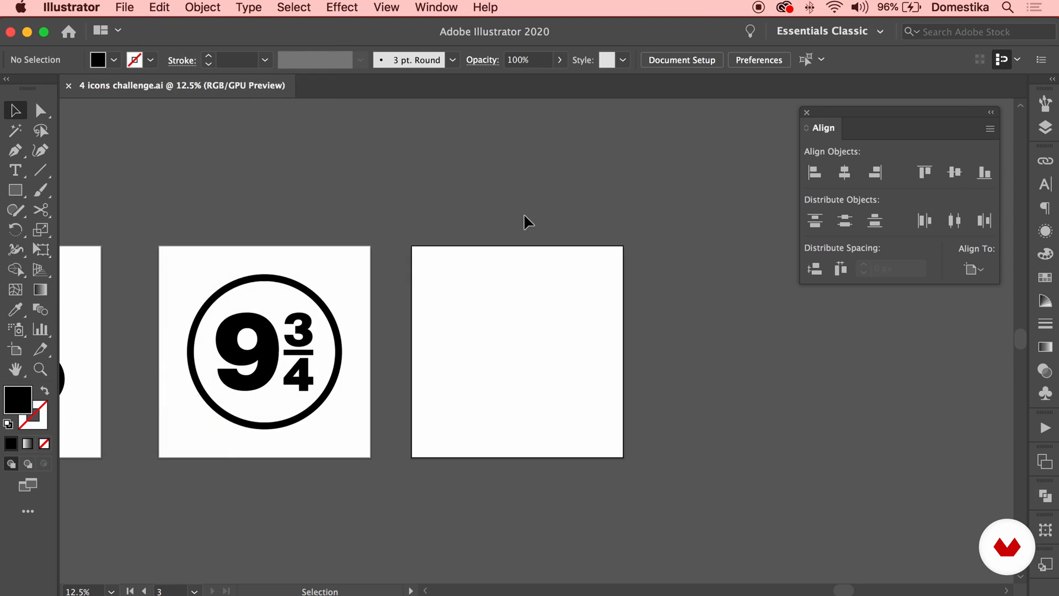
Build a side-view locomotive from black rectangles on the third artboard: cab, rear roof overhang, boiler, base and a small chimney.
drag(524, 218, 537, 217)
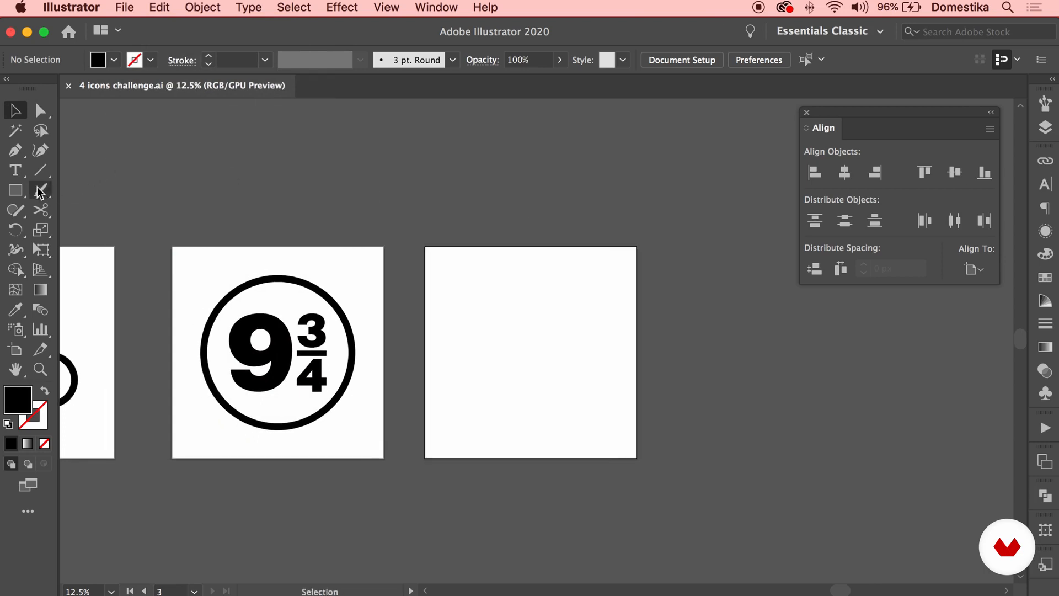
click(17, 193)
key(super+equal)
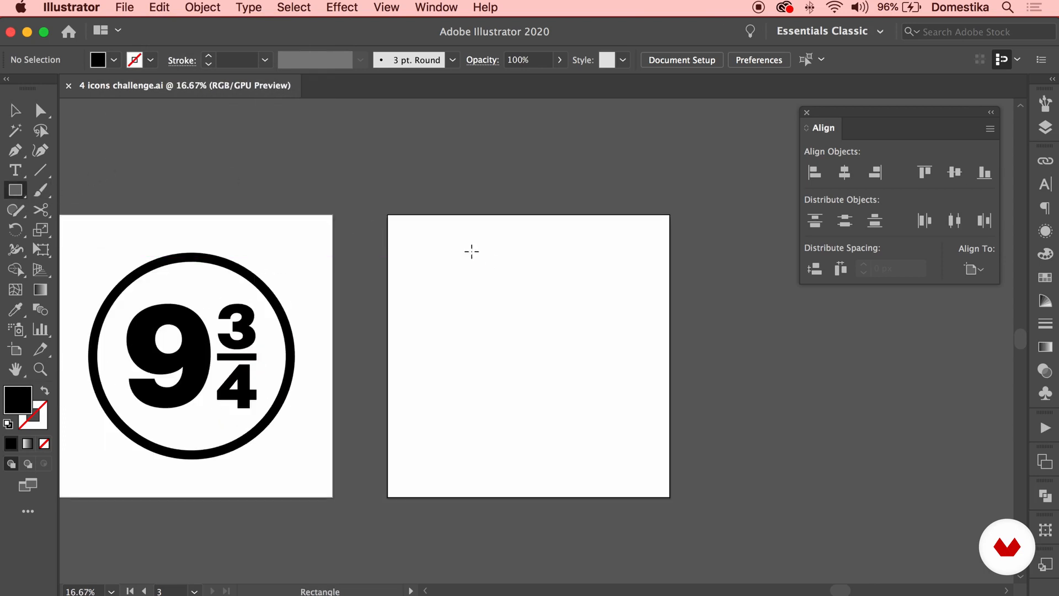
scroll(524, 320, down, 1)
mouse_move(459, 302)
mouse_down()
mouse_move(491, 334)
mouse_move(501, 367)
mouse_move(562, 356)
mouse_move(509, 330)
mouse_move(554, 316)
mouse_up()
key(super+shift+a)
key(super+shift+a)
super+click(582, 317)
super+click(552, 289)
drag(459, 300, 443, 312)
super+click(504, 276)
key(v)
Fill the locomotive's boiler rectangle with dark grey-green 5C6965.
click(544, 340)
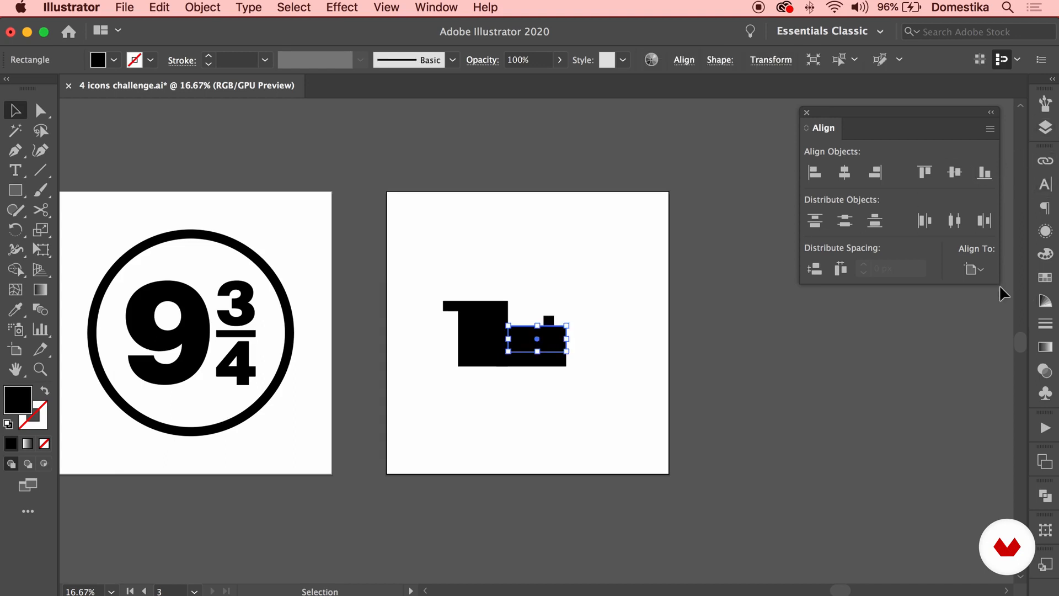
click(1045, 254)
drag(903, 239, 917, 240)
click(918, 213)
click(914, 182)
click(704, 249)
Compare the locomotive's blocks with the glasses and 9¾ icons on the neighbouring artboards.
key(super+equal)
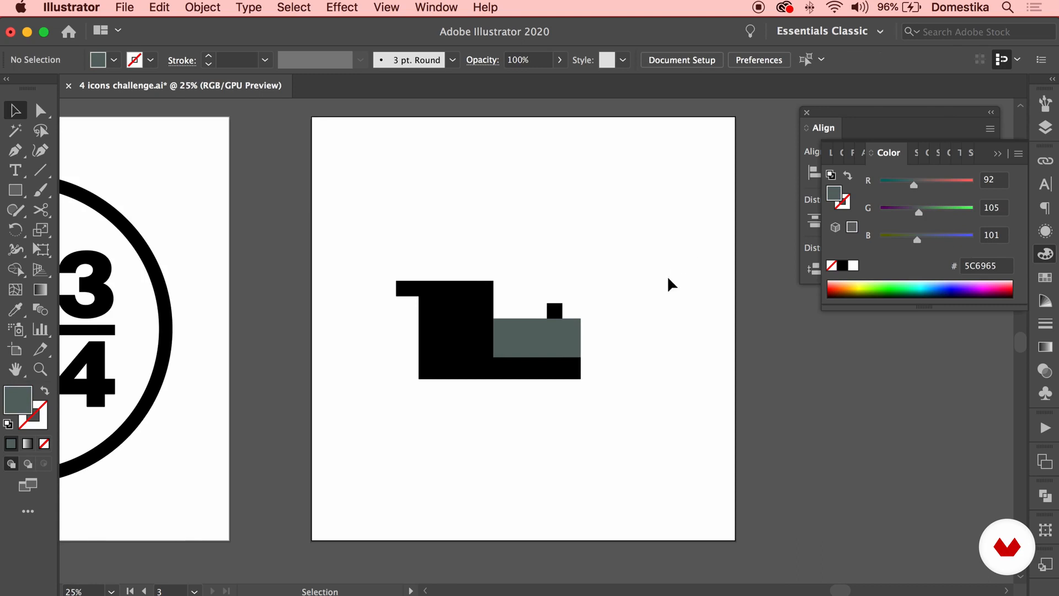
drag(668, 278, 693, 281)
click(506, 301)
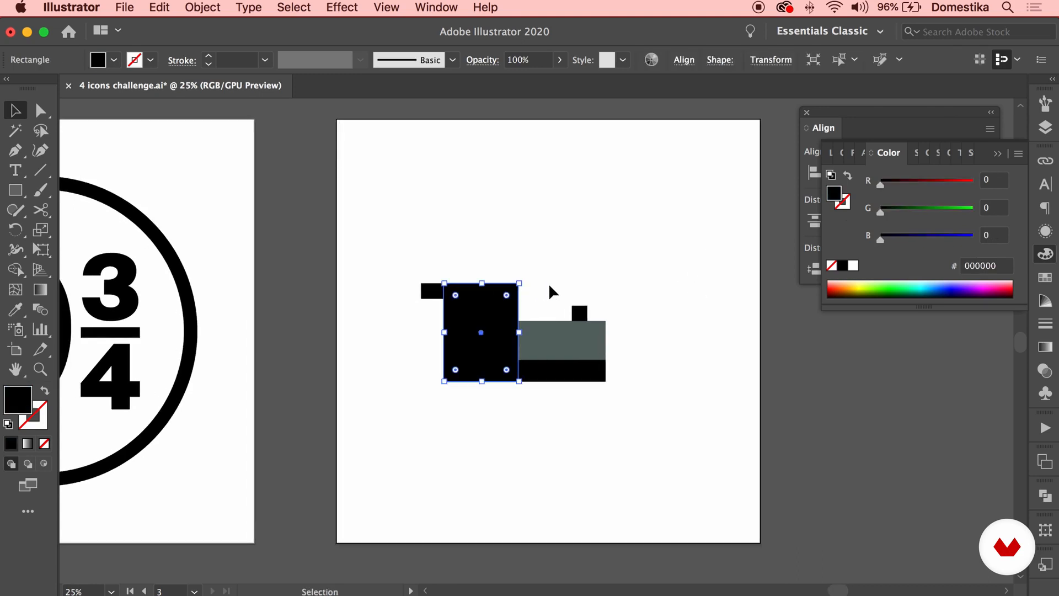
click(586, 274)
key(super+minus)
key(super+minus)
key(super+minus)
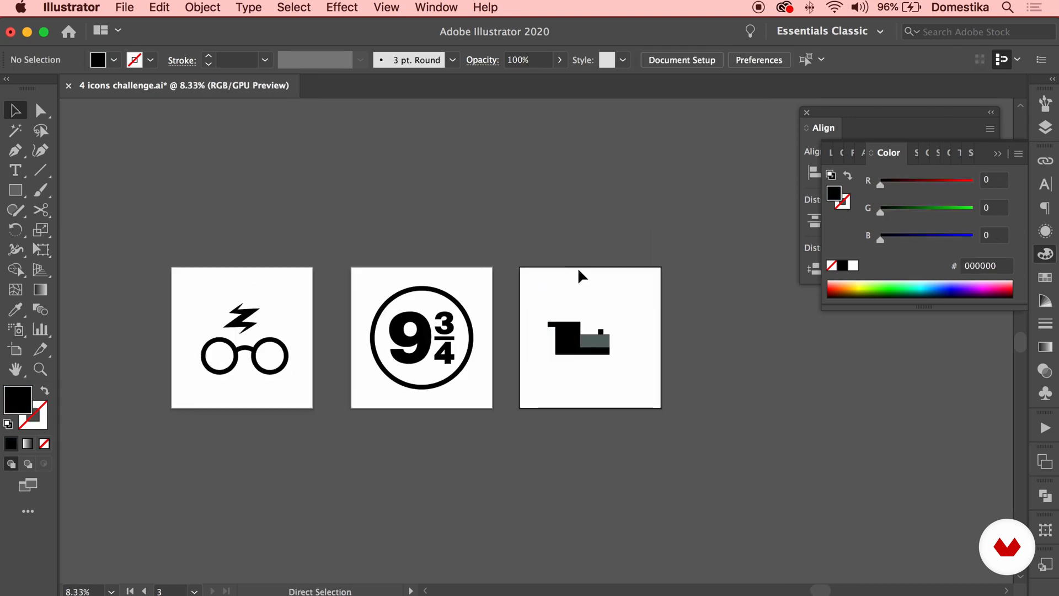
key(super+plus)
key(super+plus)
key(super+plus)
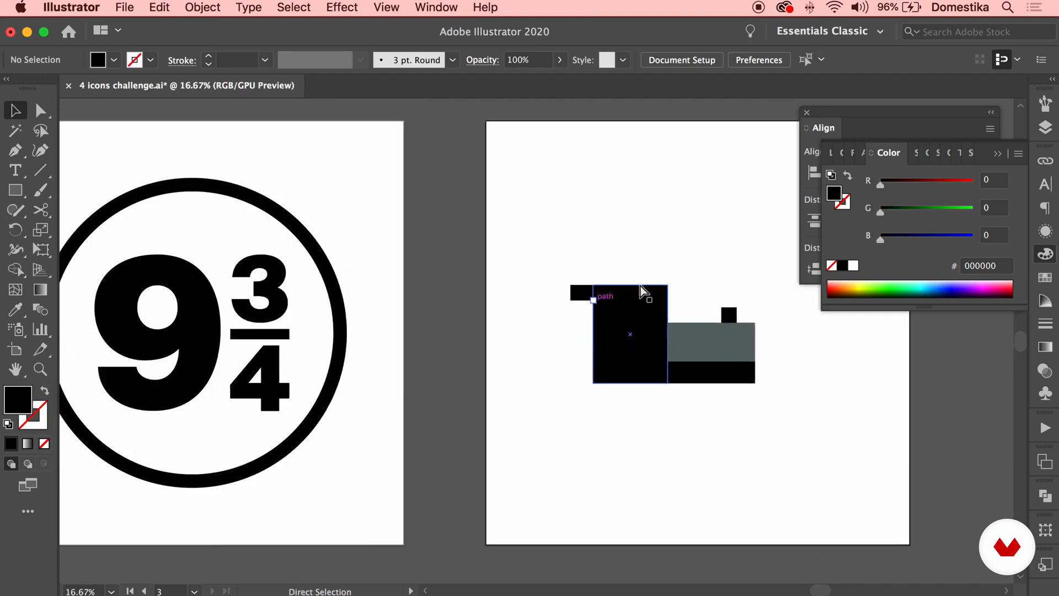
drag(695, 254, 523, 278)
key(super+plus)
Round only the upper front corner of the cab to a radius of about 39 px.
click(40, 111)
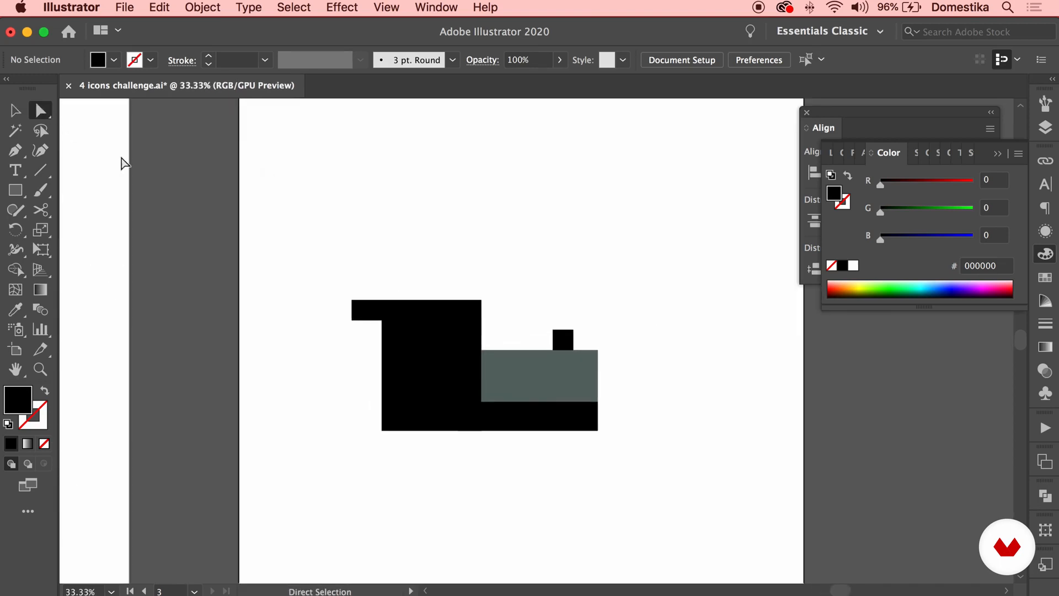
click(472, 329)
click(481, 300)
mouse_move(473, 309)
mouse_down()
mouse_move(457, 325)
mouse_move(468, 317)
mouse_up()
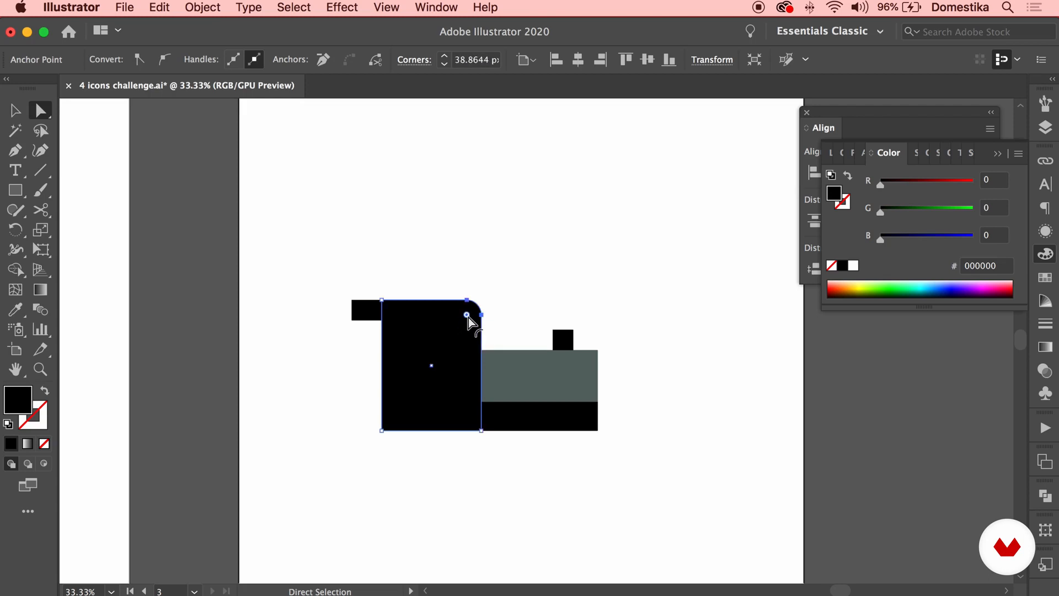
click(499, 313)
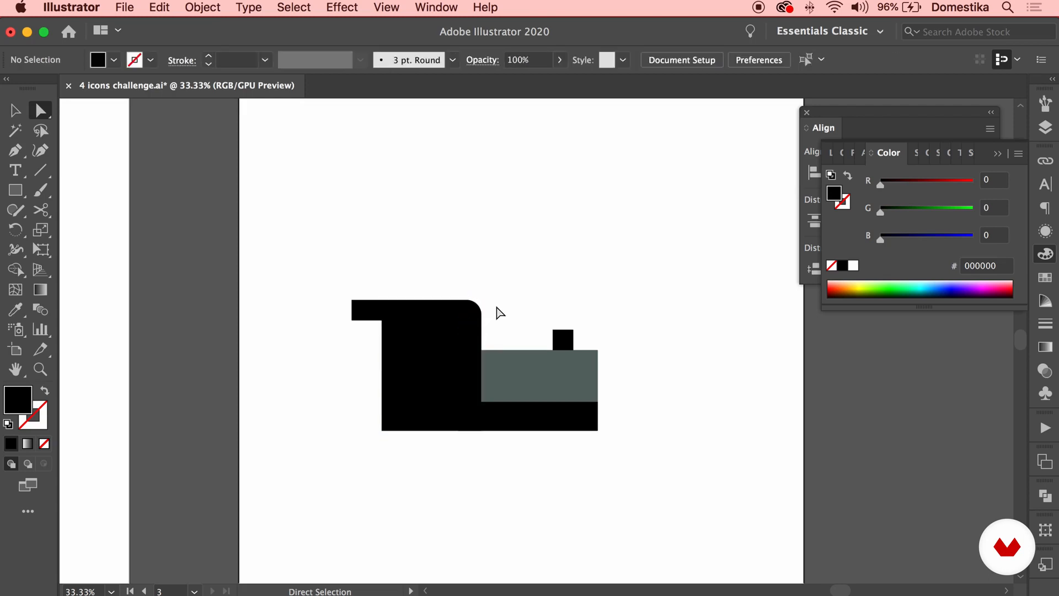
Round the upper front corner of the boiler to a radius of about 76 px.
click(598, 350)
drag(585, 362, 564, 383)
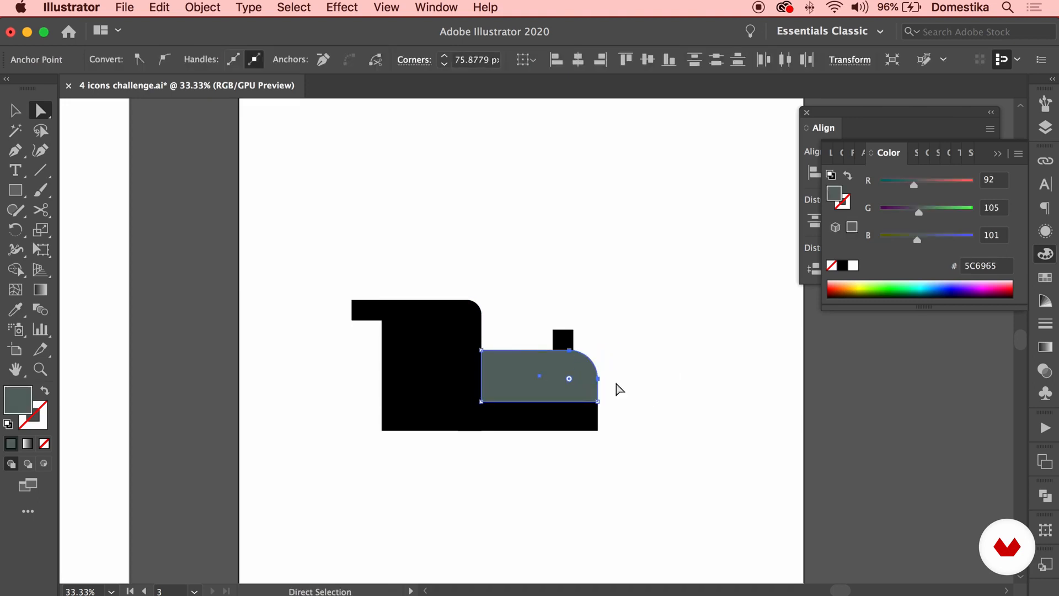
click(650, 397)
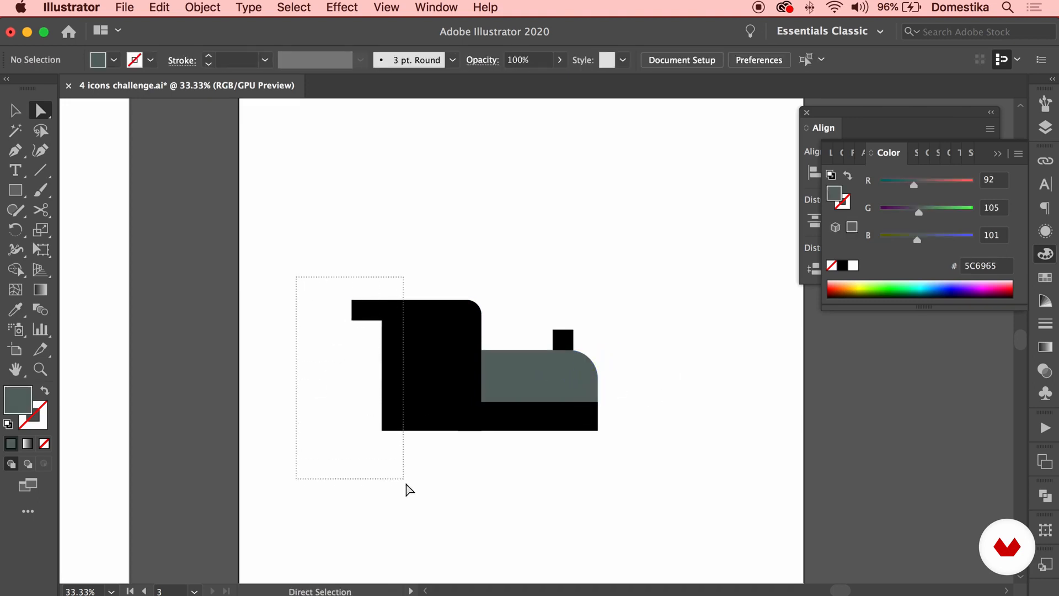
Widen the cab rearward by shifting its rear anchor points together with the roof overhang.
drag(407, 488, 407, 487)
key(shift+Left)
key(shift+Left)
key(shift+Left)
key(shift+Left)
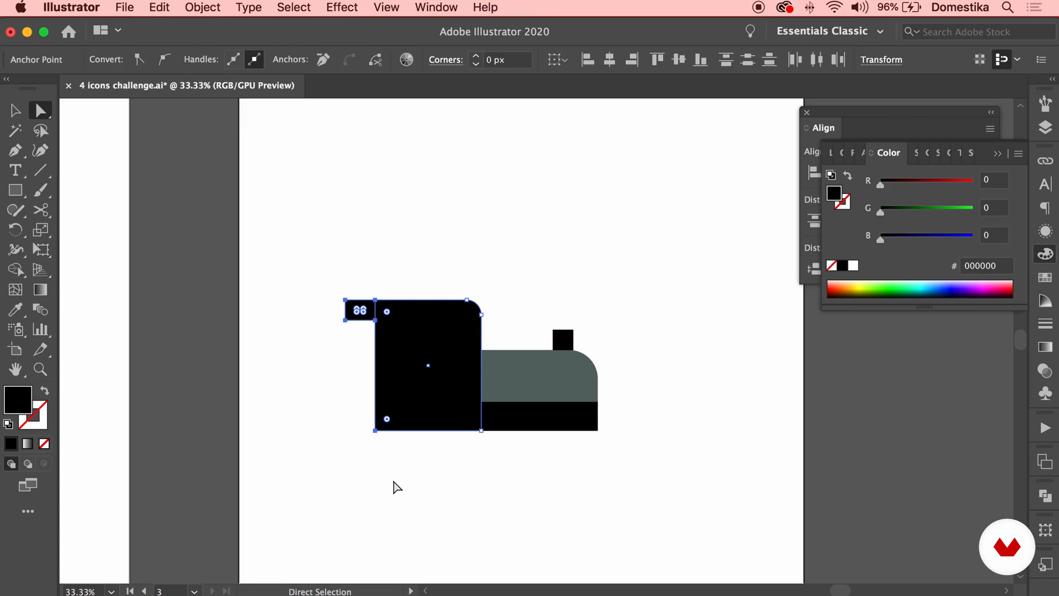
Shorten the roof overhang behind the cab by shifting its rear anchor points forward.
drag(320, 293, 358, 330)
key(shift+Right)
key(shift+Right)
click(369, 276)
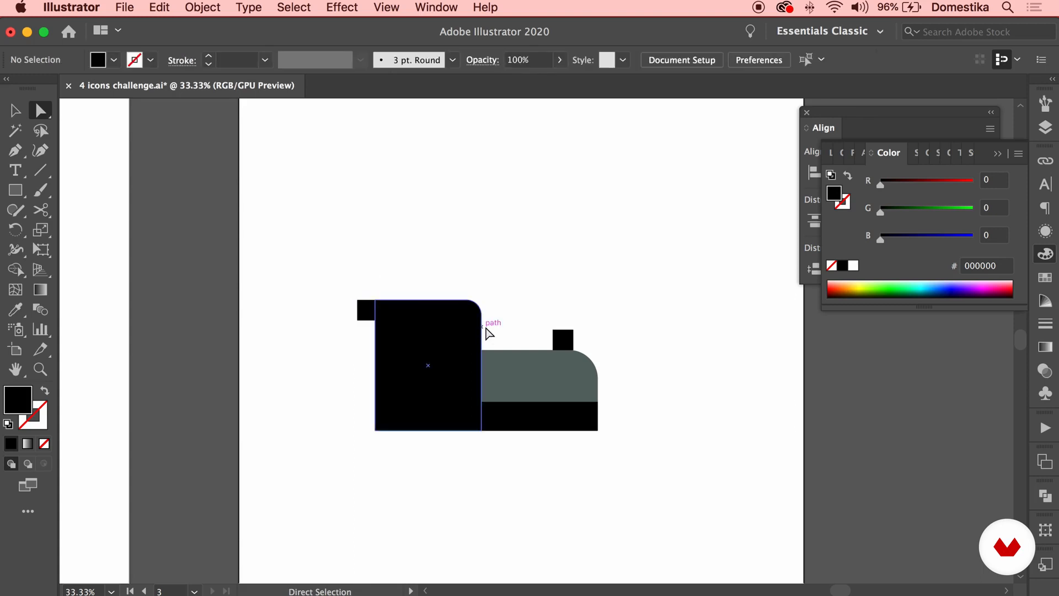
click(478, 312)
click(567, 296)
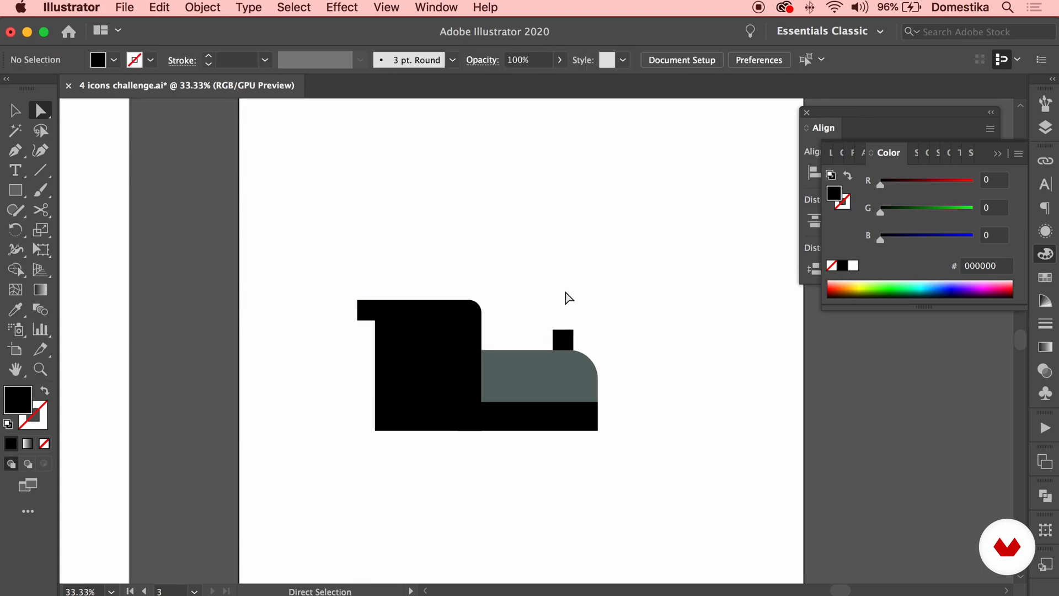
Widen the chimney by extending its rear side toward the cab.
click(559, 341)
key(v)
drag(553, 342, 544, 342)
click(626, 322)
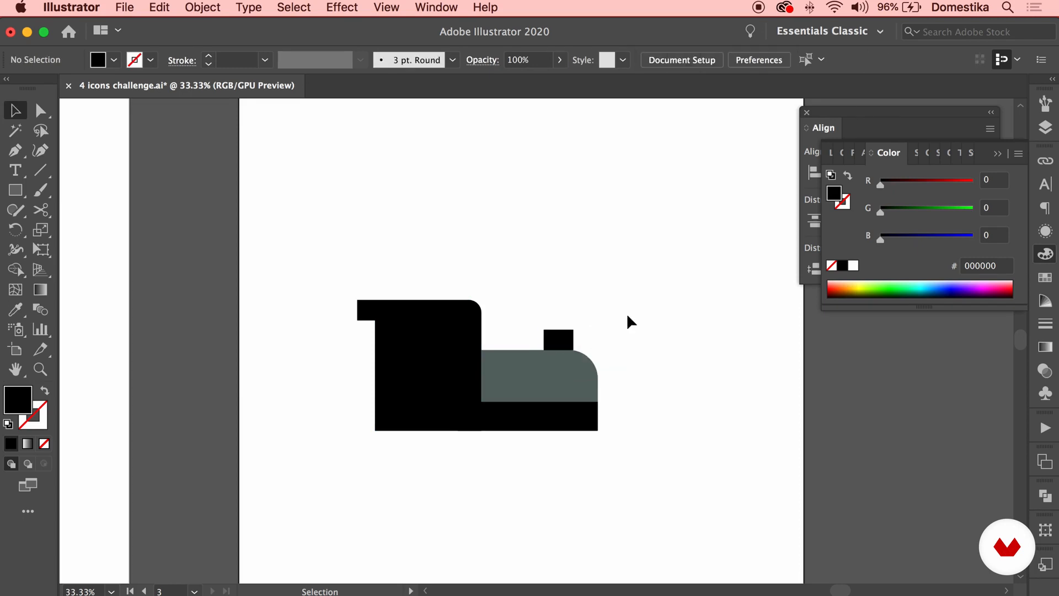
Fill the chimney with the boiler's grey-green colour 5C6965.
key(super+=)
click(583, 341)
click(586, 362)
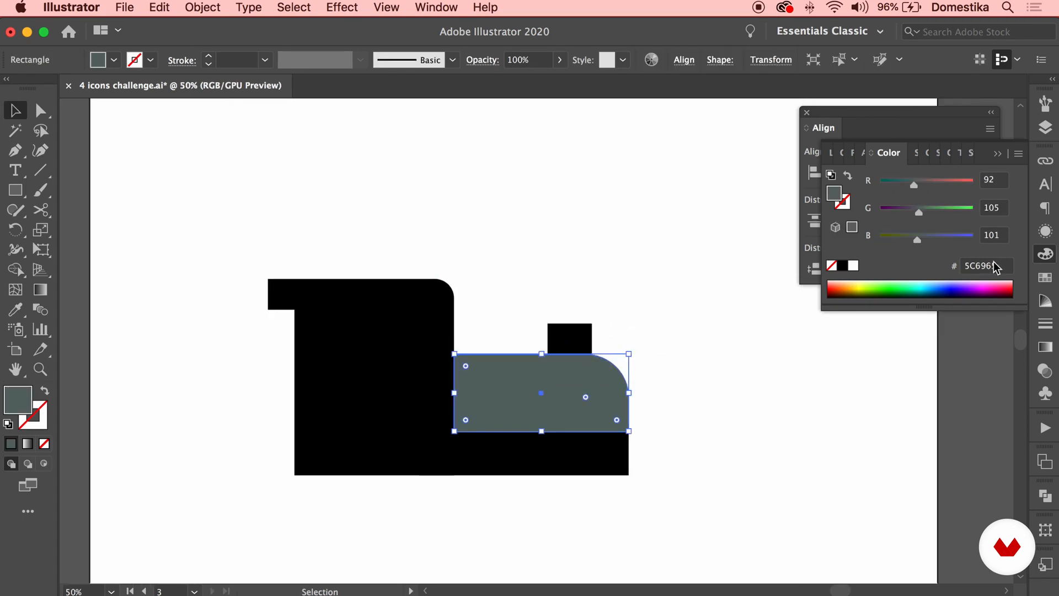
double_click(995, 265)
key(super+c)
click(572, 337)
double_click(981, 267)
key(super+v)
key(Return)
click(607, 462)
Draw a circular wheel overlapping the cab's lower rear corner and fill it with 5C6965.
scroll(551, 430, down, 1)
scroll(441, 364, right, 1)
click(152, 203)
drag(22, 195, 95, 230)
scroll(254, 353, down, 5)
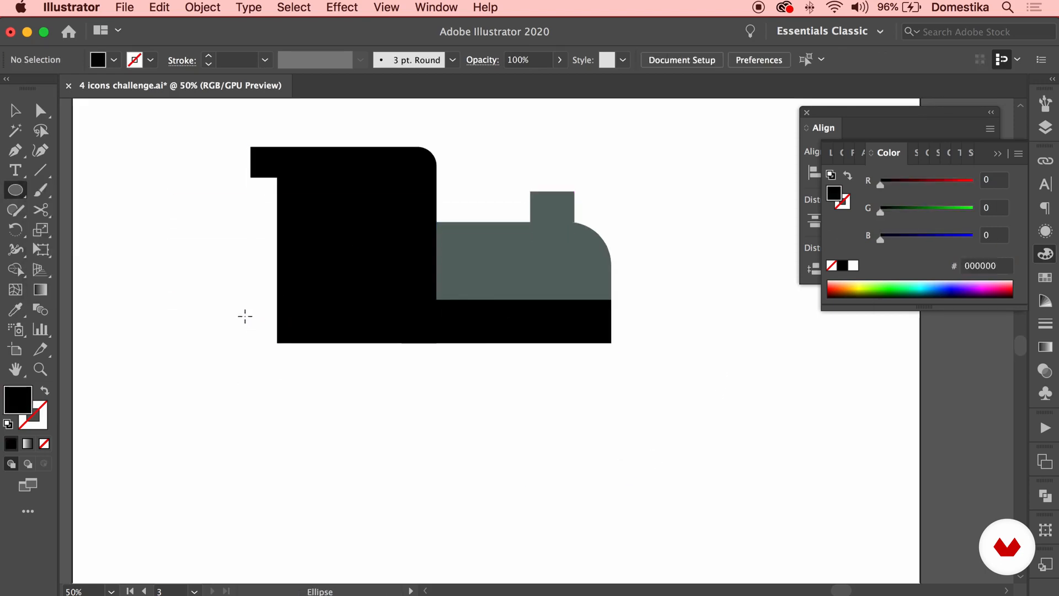
drag(264, 321, 357, 413)
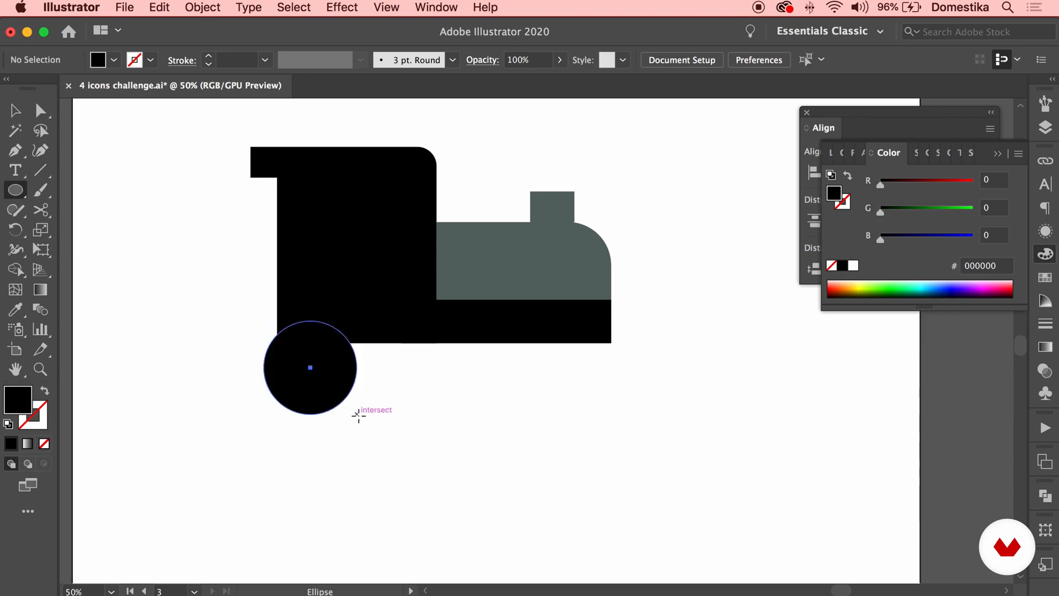
click(16, 111)
click(985, 269)
text(5C6965)
key(Return)
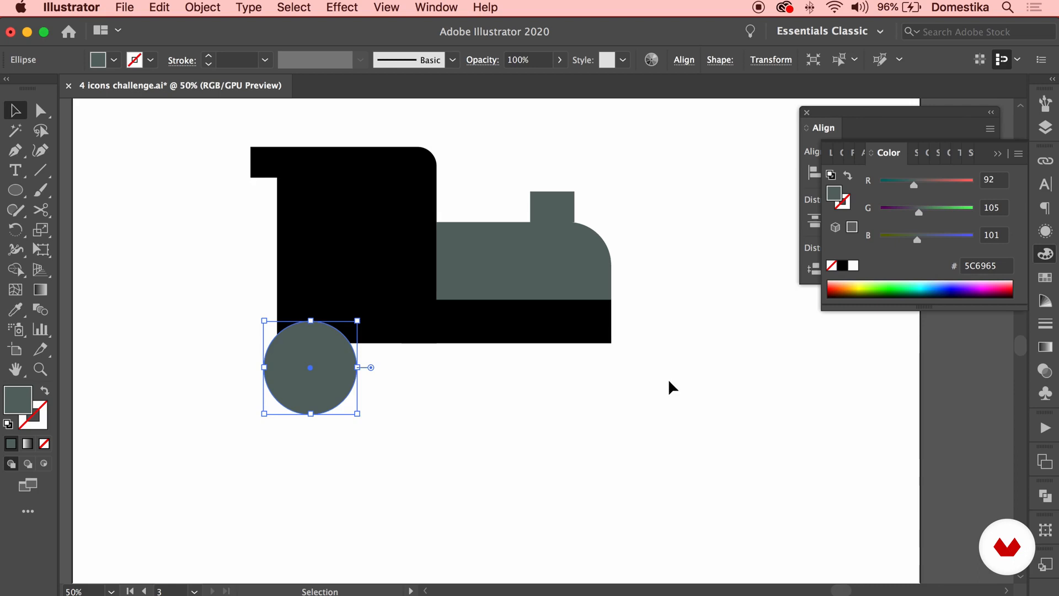
Place the wheel slightly behind the cab and duplicate it forward at equal intervals into a row of four wheels.
drag(307, 383, 386, 388)
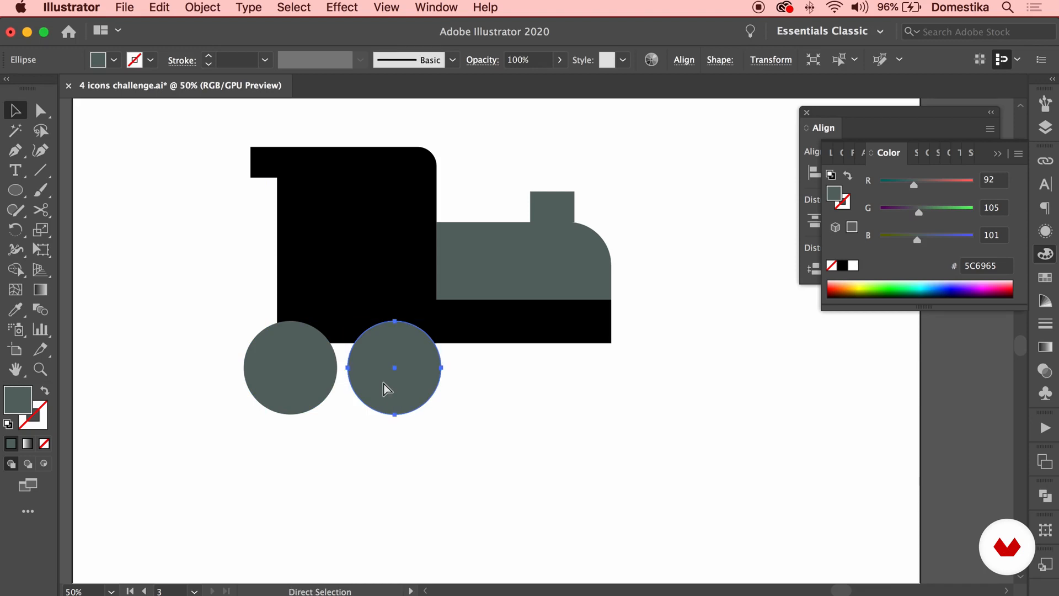
key(super+d)
key(super+d)
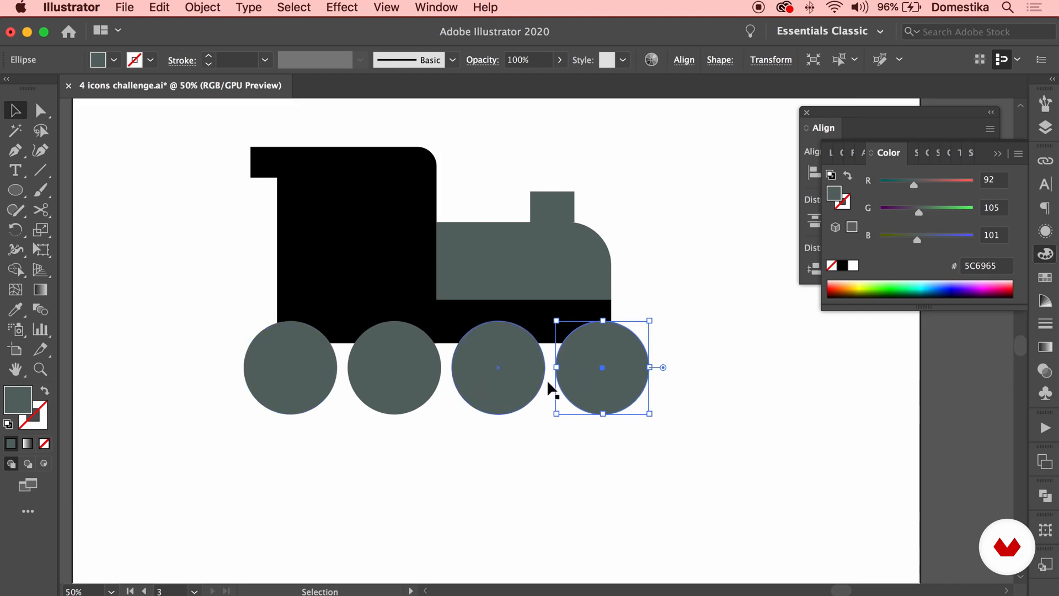
Nudge the front wheel backward until it slightly overlaps the third wheel.
key(Left)
key(Left)
key(Left)
key(Left)
key(Left)
key(Left)
key(Left)
key(Left)
key(Left)
key(Left)
key(Left)
key(Left)
key(Left)
key(Left)
key(Left)
key(Left)
key(Left)
key(Left)
key(Left)
key(Left)
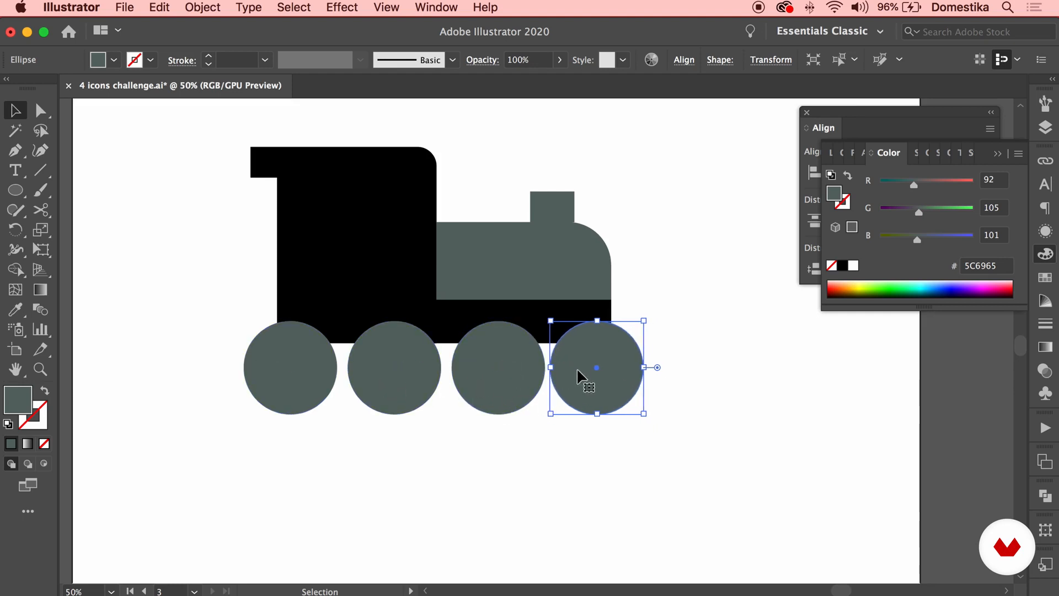
key(Left)
key(Left)
key(Left)
key(Left)
key(Left)
key(Left)
click(655, 382)
Distribute the four wheels with equal horizontal spacing.
drag(685, 386, 265, 397)
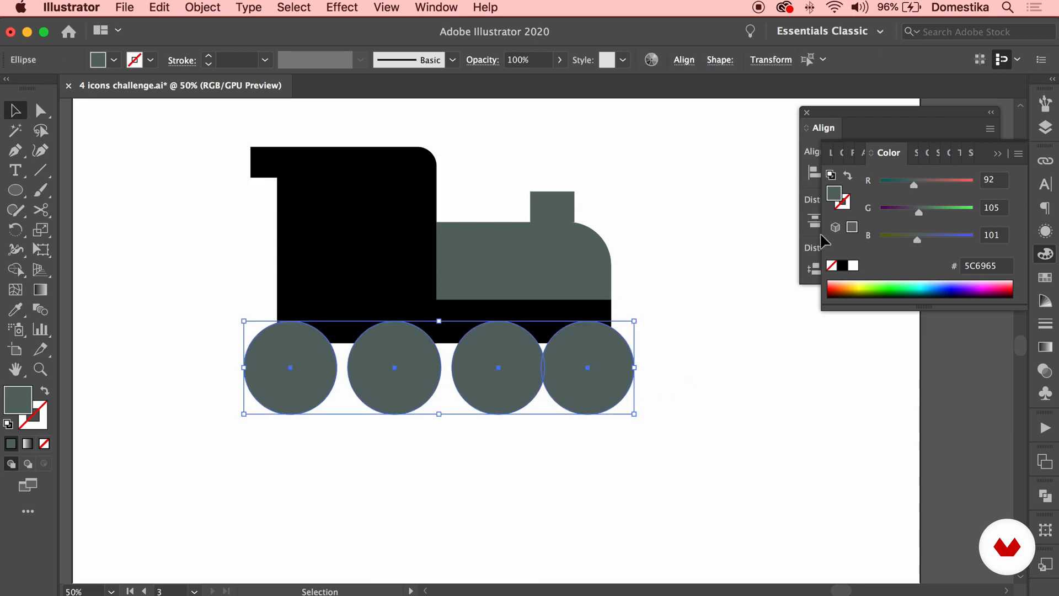
click(996, 154)
click(841, 269)
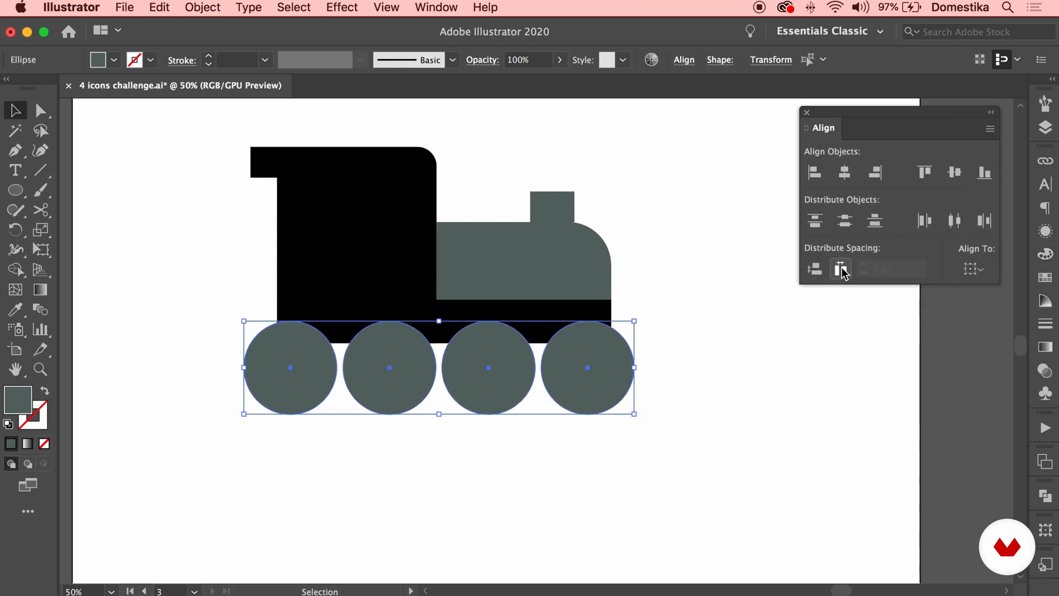
Nudge the row of four wheels up slightly so it overlaps the locomotive's base more.
drag(708, 372, 175, 438)
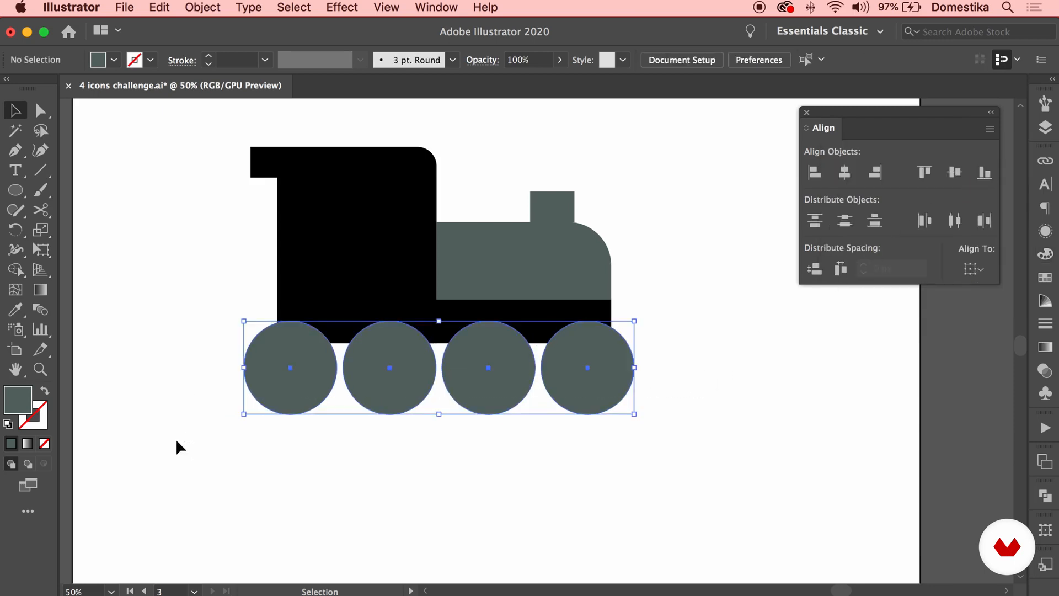
key(Up)
key(Up)
key(Up)
key(Up)
key(Up)
key(Up)
click(158, 446)
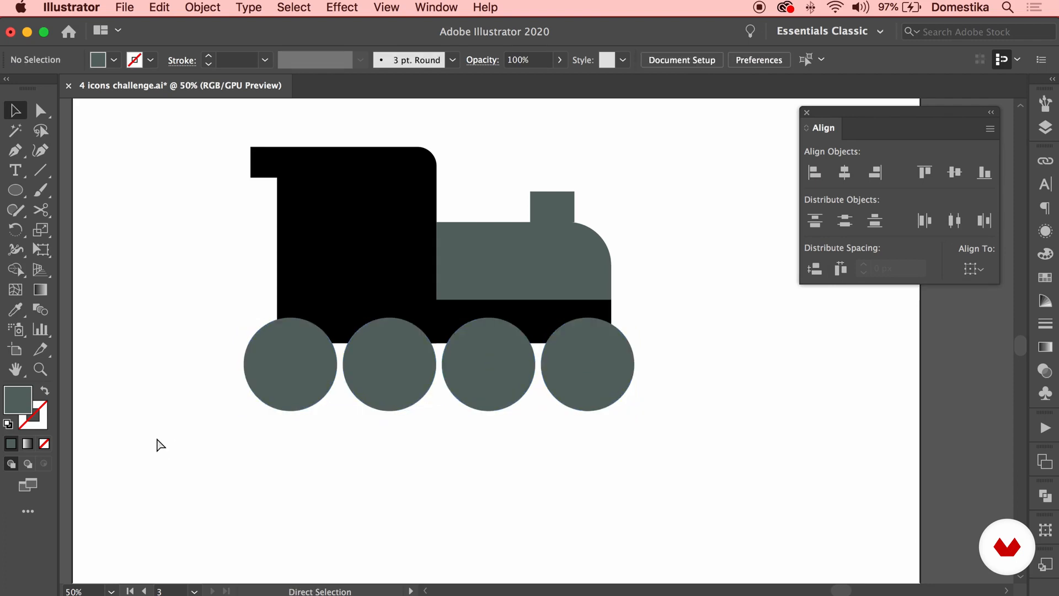
Scale the row of four wheels down proportionally and nudge it slightly forward under the body.
key(super+minus)
key(space)
drag(167, 401, 150, 447)
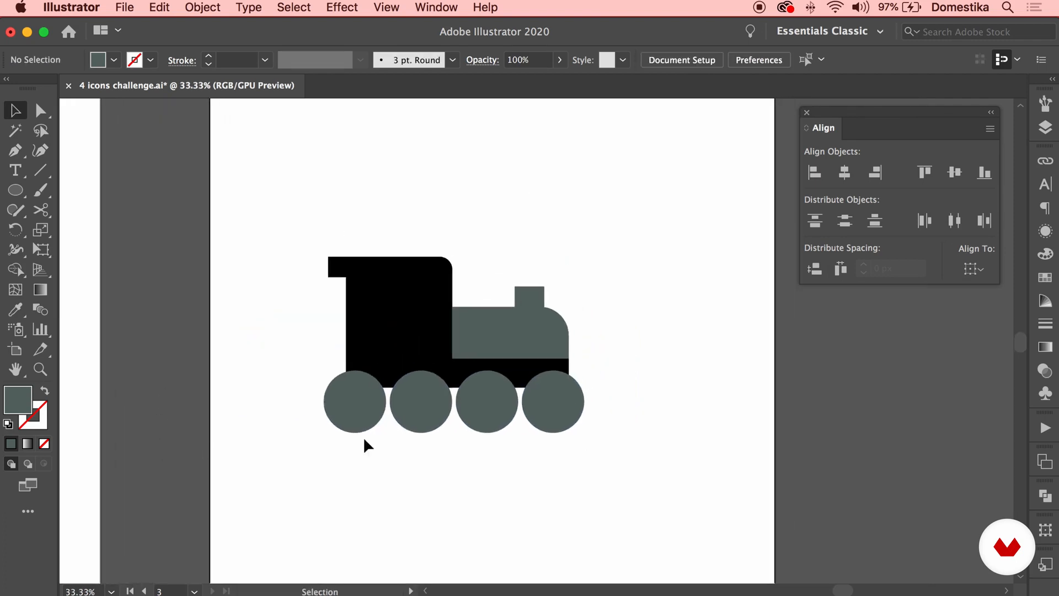
drag(349, 456, 328, 436)
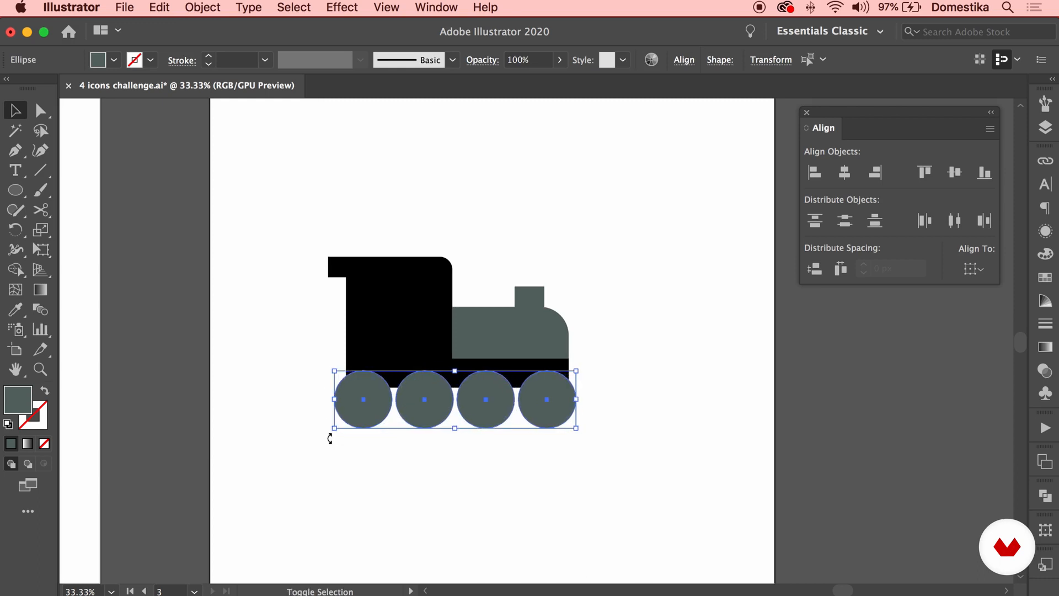
key(shift+Right)
Group the four wheels, and group the cab, boiler, chimney and base as a separate body group without the overhang.
right_click(419, 395)
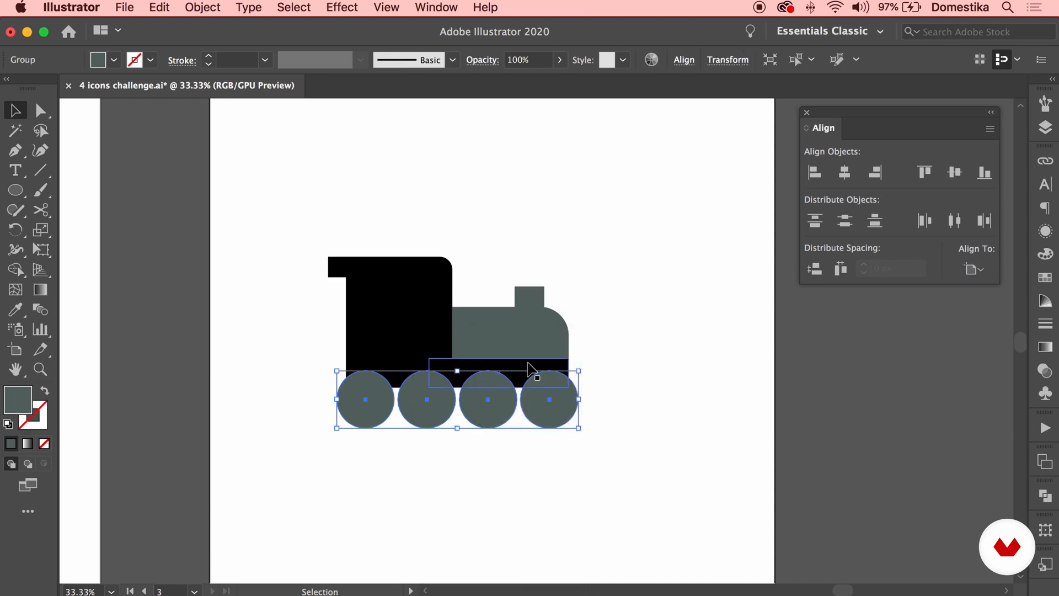
click(425, 359)
drag(609, 225, 397, 364)
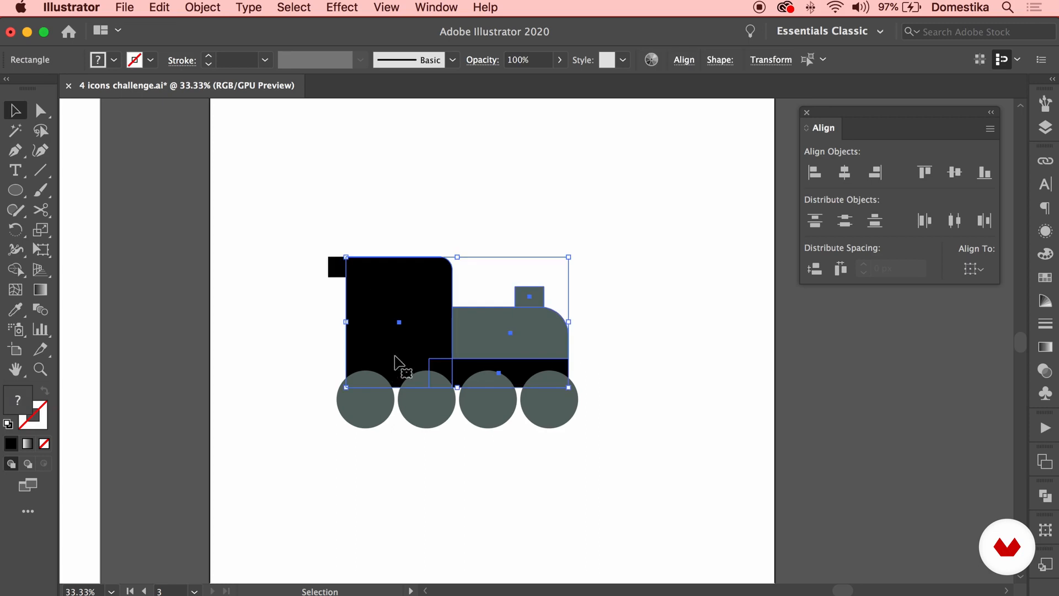
right_click(410, 339)
click(431, 433)
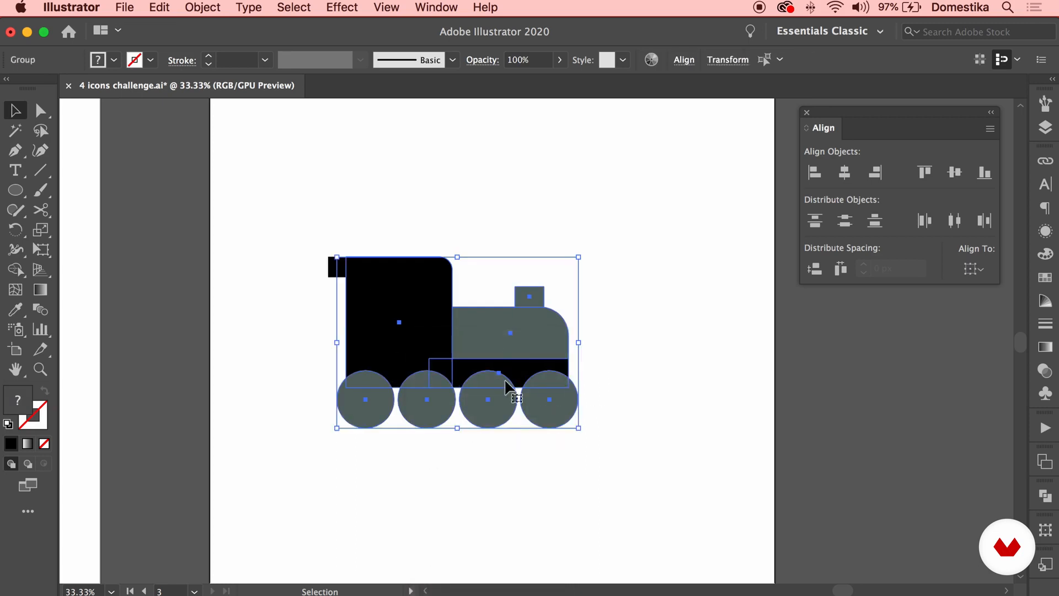
Centre the wheel group horizontally on the body group, using the body as the key object.
click(611, 347)
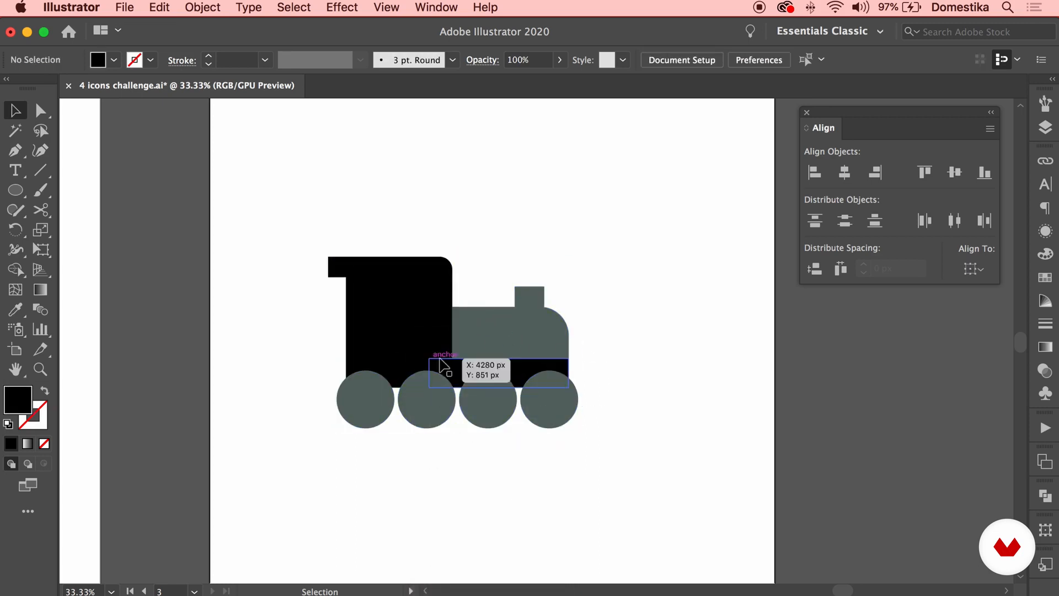
click(548, 331)
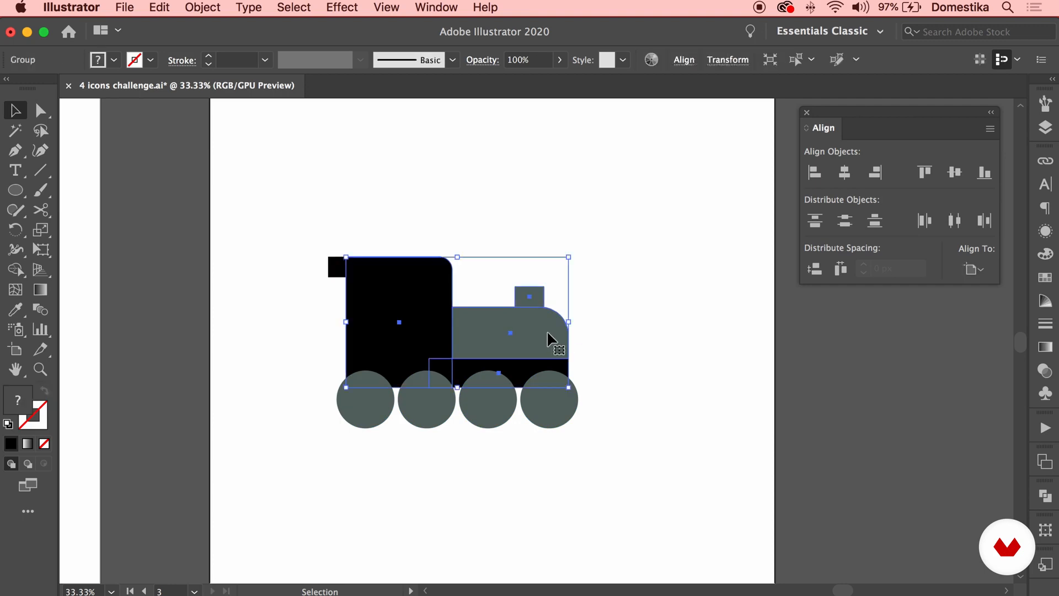
shift+click(535, 408)
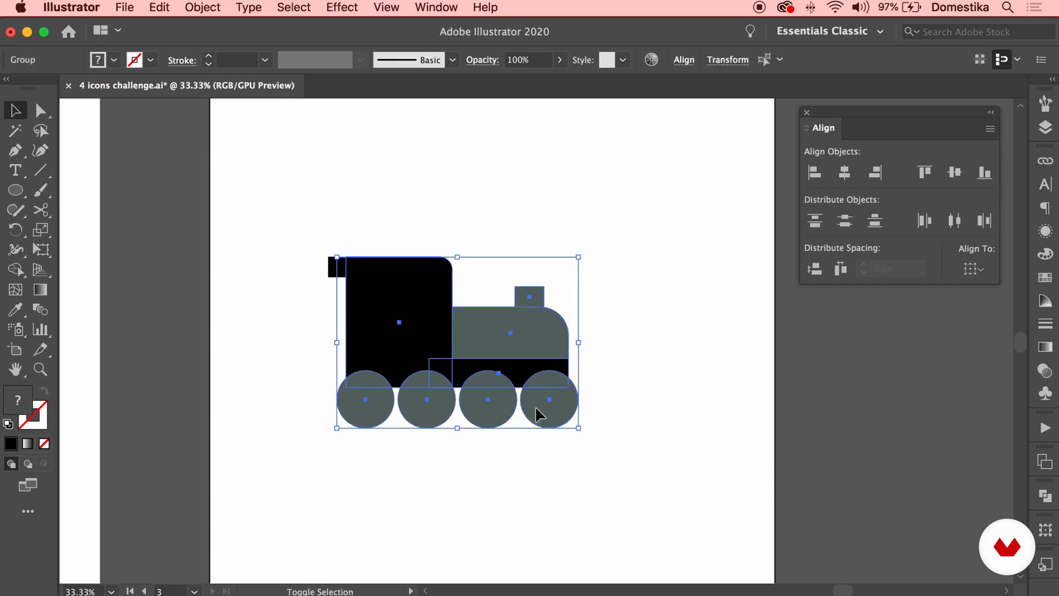
click(417, 321)
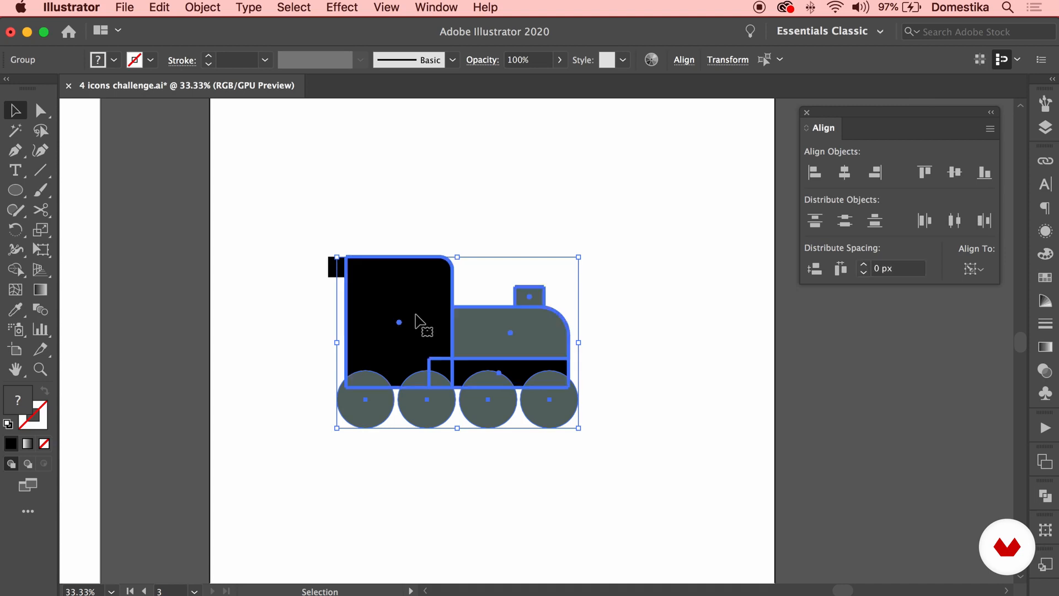
click(845, 173)
click(655, 264)
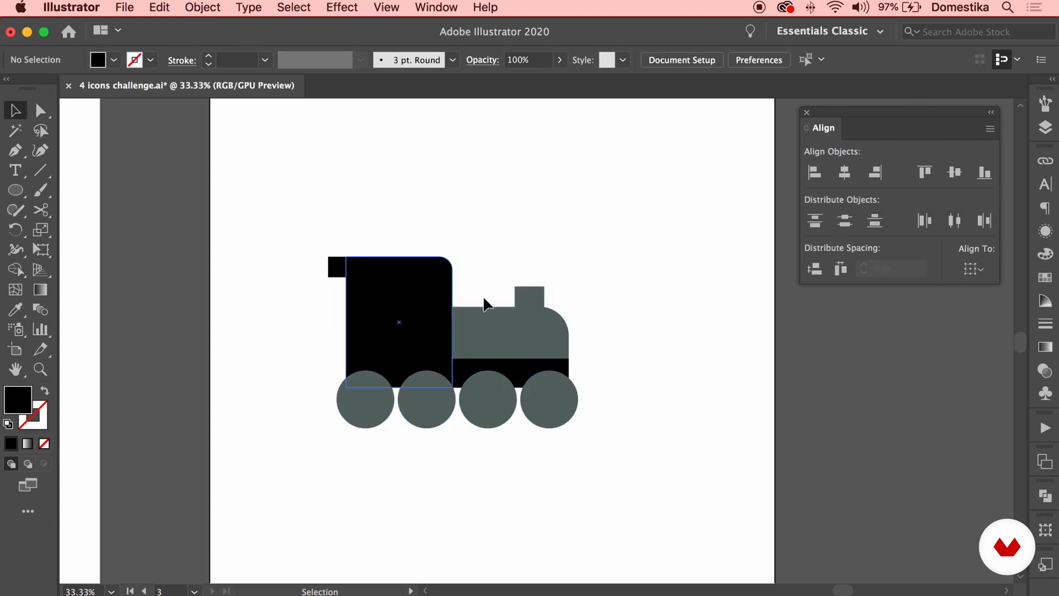
Thicken the roof overhang slightly by extending its lower edge downward.
click(338, 273)
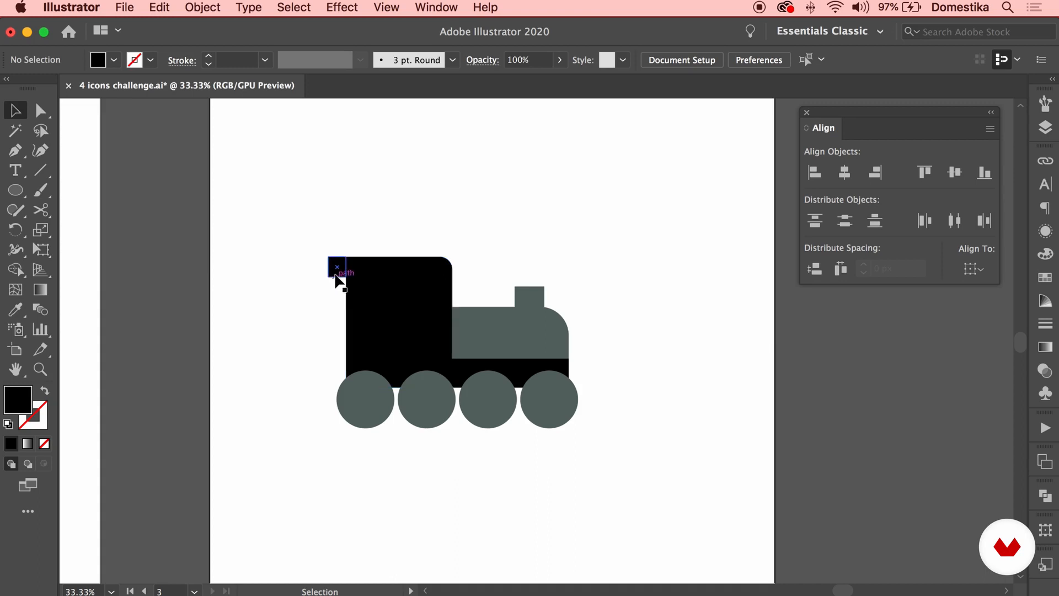
key(super+equal)
key(super+equal)
key(super+equal)
drag(540, 372, 540, 383)
click(453, 429)
key(super+minus)
key(super+minus)
key(super+minus)
drag(571, 428, 432, 402)
click(430, 399)
click(689, 371)
drag(771, 362, 746, 362)
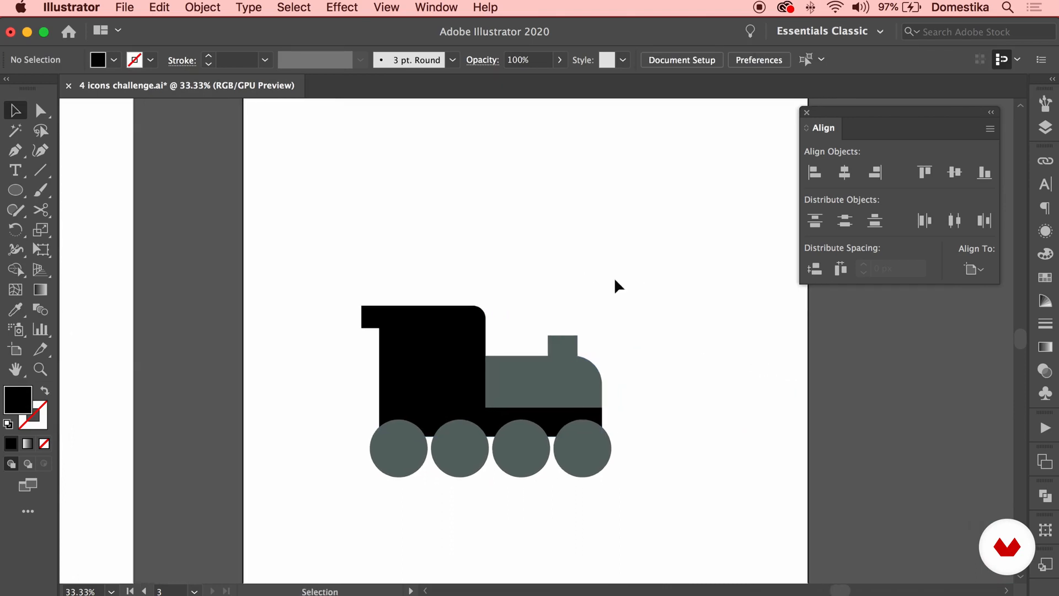
Lower the upper anchor points of the overhang, cab, boiler and chimney together to reduce the body's height slightly.
key(a)
drag(681, 278, 350, 386)
key(shift+Up)
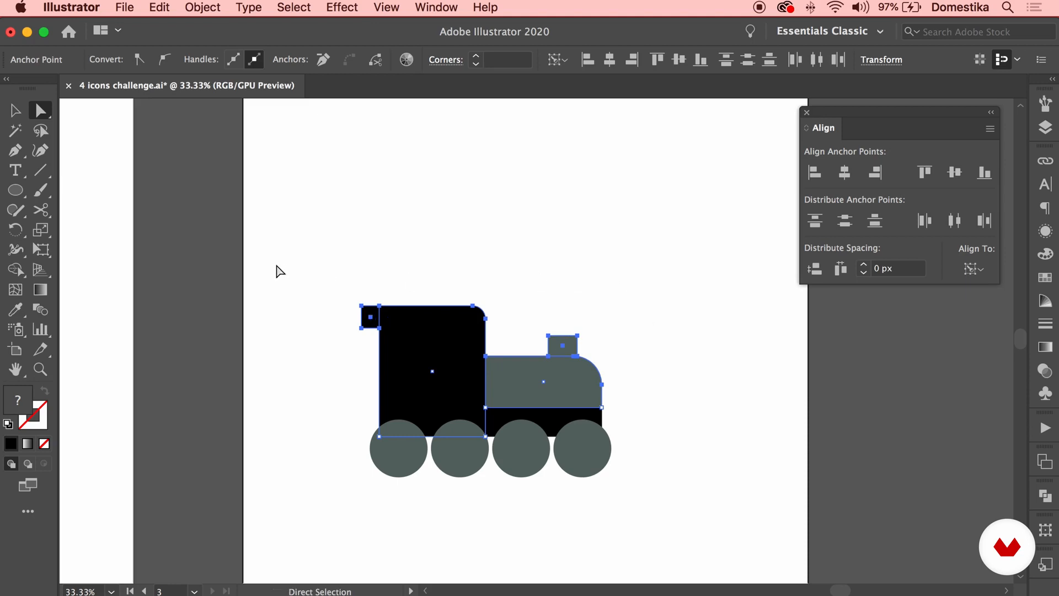
drag(622, 379, 630, 392)
key(shift+Down)
click(641, 392)
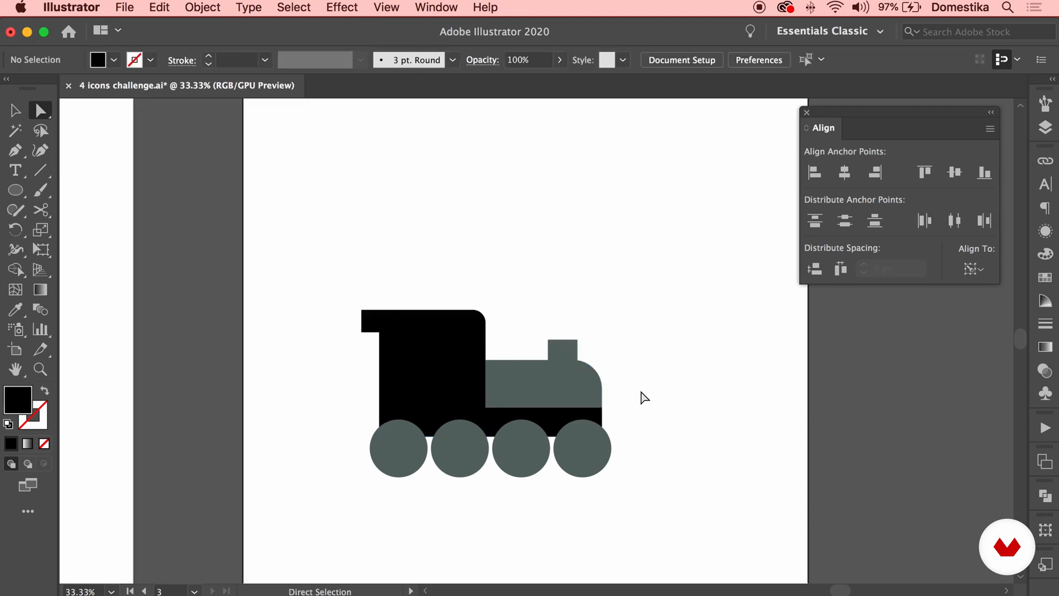
Draw a round window in the middle of the cab and fill it with white.
key(v)
click(16, 191)
drag(412, 343, 462, 393)
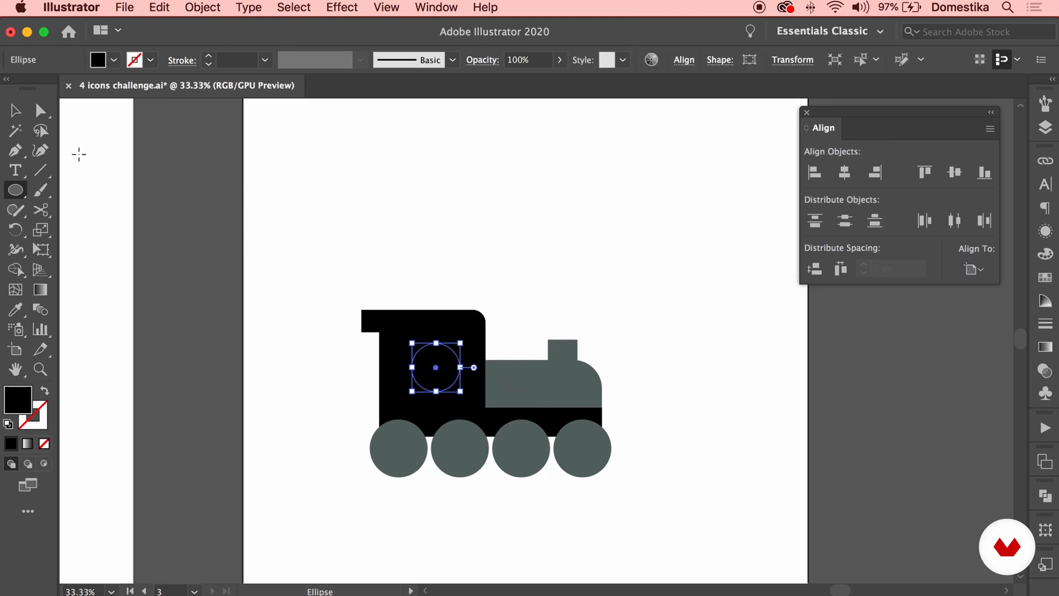
key(v)
click(1045, 277)
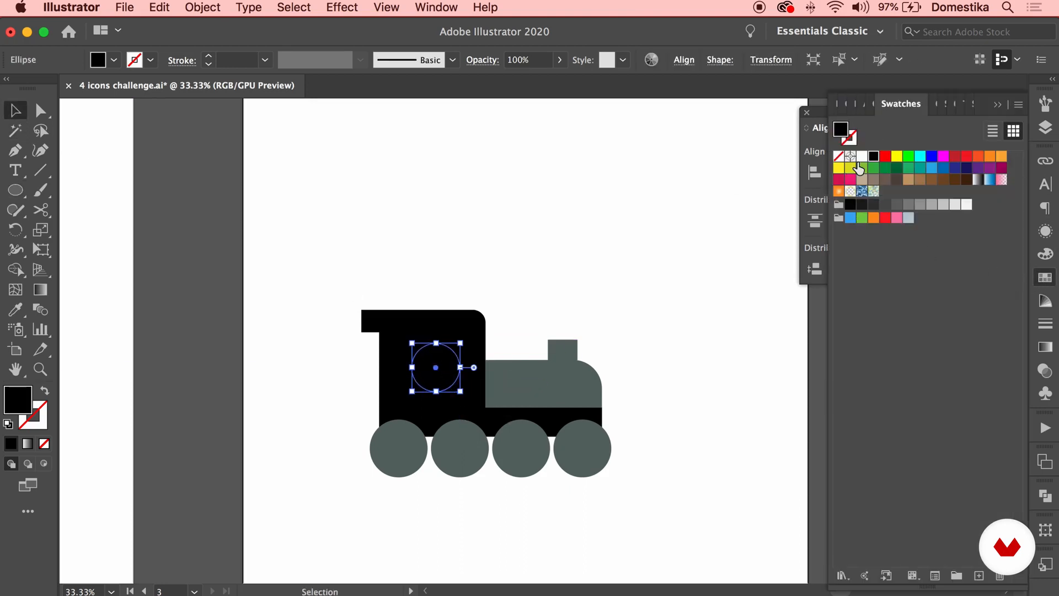
click(863, 156)
click(997, 104)
click(645, 248)
Ungroup the locomotive's body so the cab can be selected on its own.
click(439, 358)
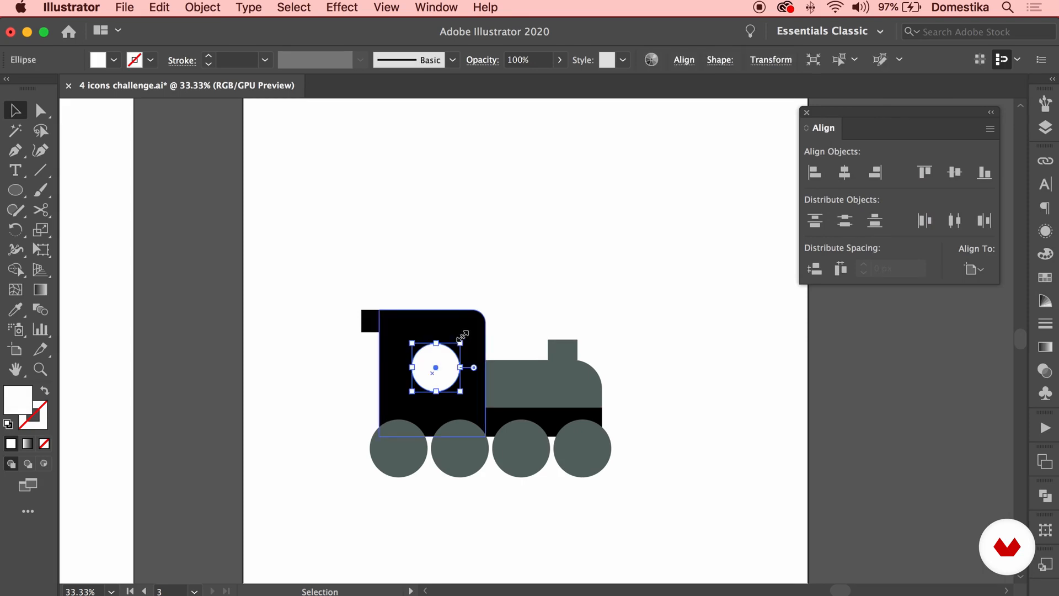
click(467, 327)
right_click(464, 328)
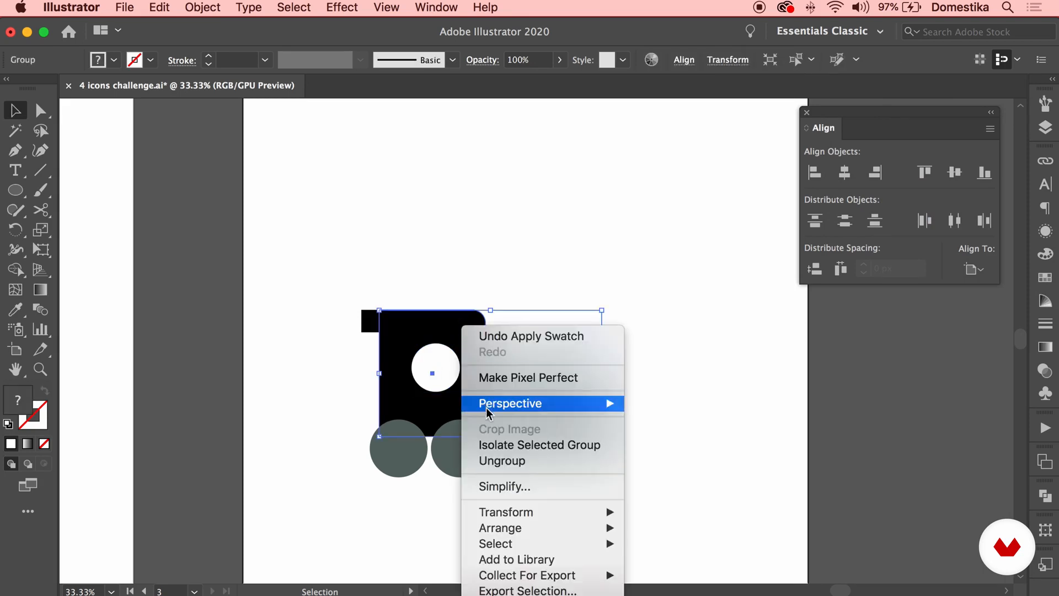
click(486, 459)
click(510, 284)
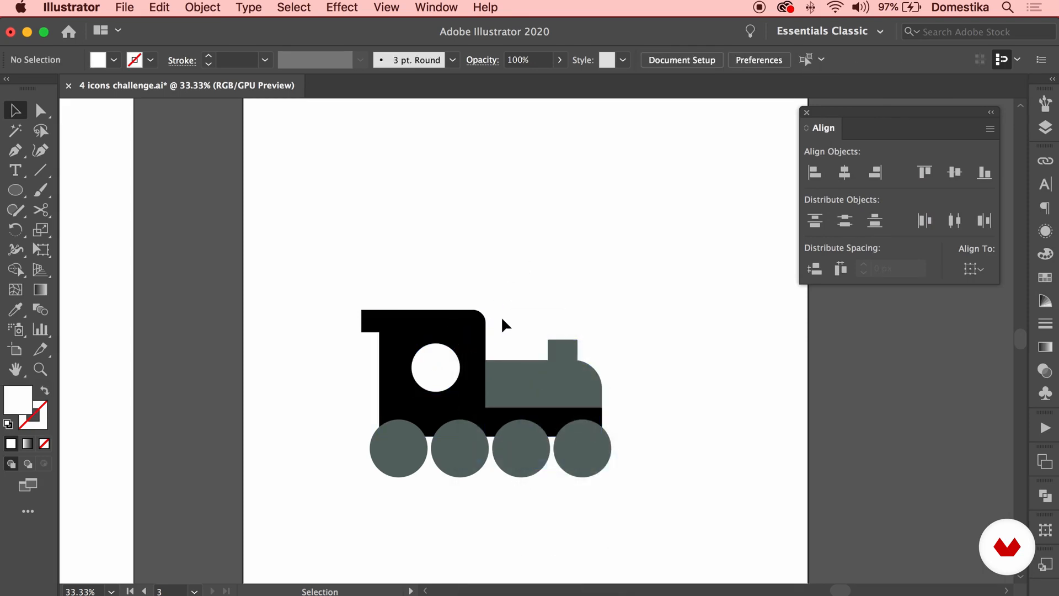
Centre the white window on the cab horizontally and vertically, and move it up slightly toward the roof.
click(445, 329)
shift+click(438, 367)
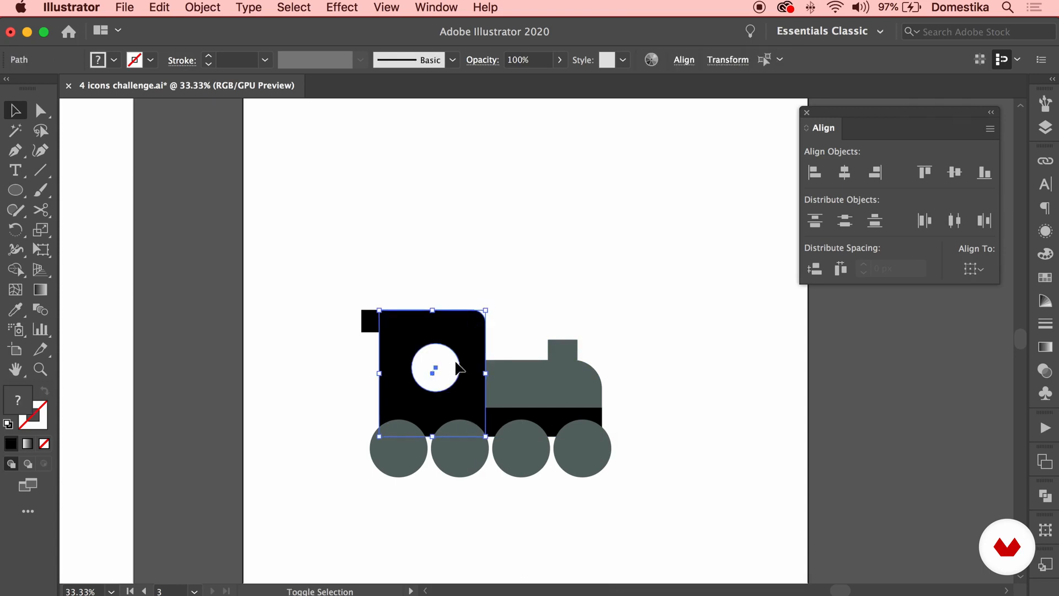
click(469, 334)
click(845, 172)
click(955, 172)
click(551, 247)
drag(442, 370, 466, 348)
click(613, 324)
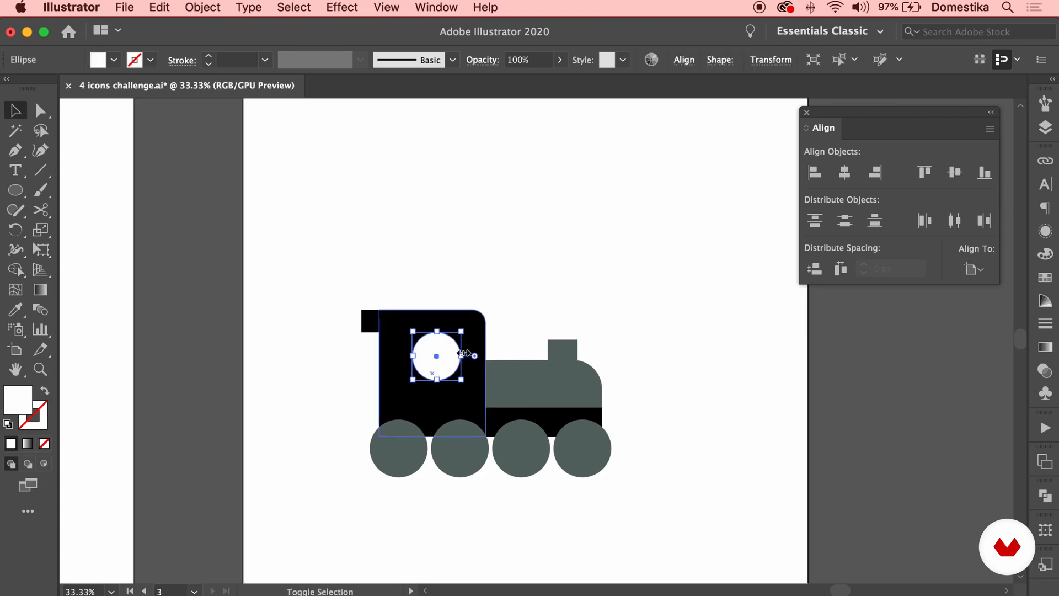
Nudge the white window slightly across the cab toward the boiler.
key(shift+Left)
key(shift+Left)
click(618, 313)
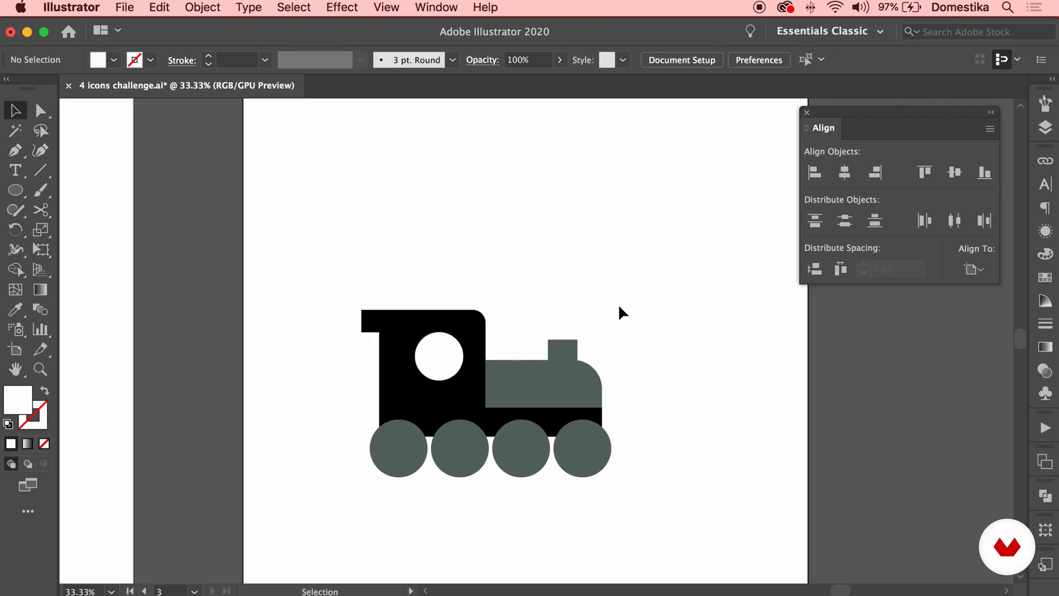
Raise the upper anchor points of the boiler and chimney together slightly.
drag(638, 303, 506, 388)
key(a)
drag(451, 367, 503, 363)
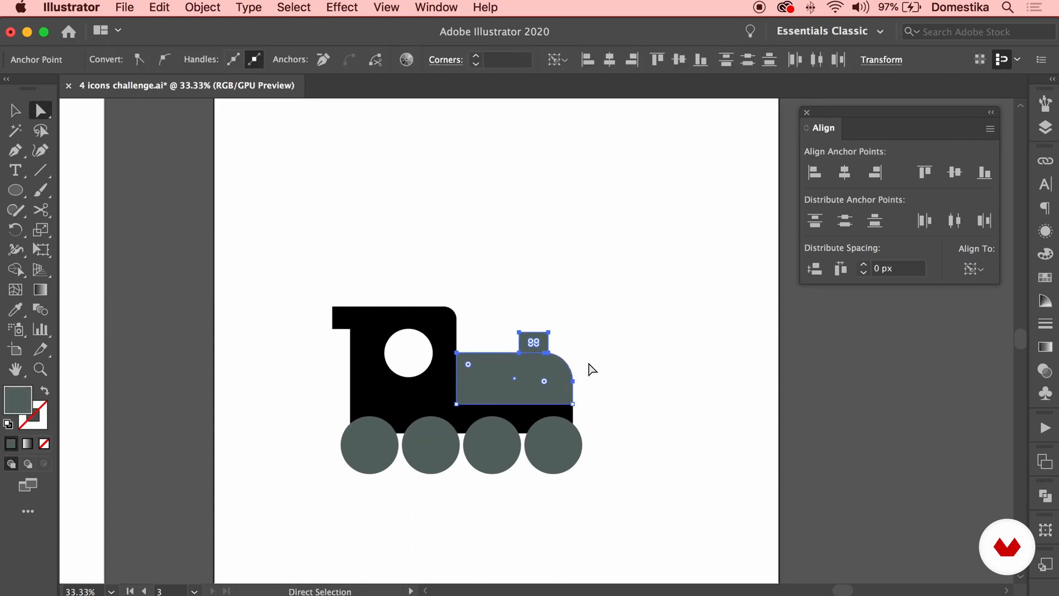
click(610, 371)
Fill the front row of four wheels with black.
key(v)
click(370, 457)
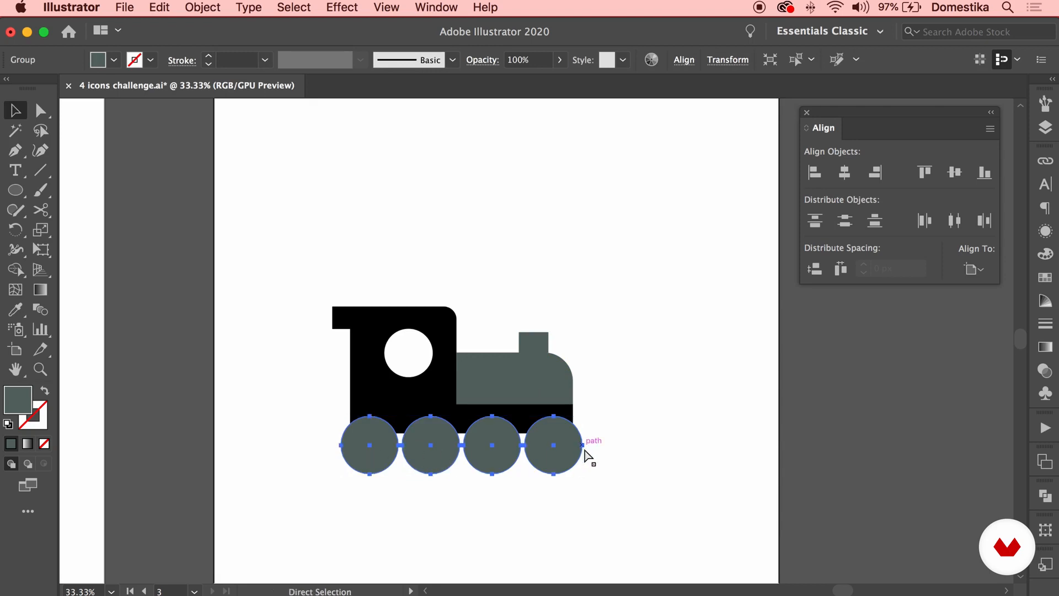
click(1045, 254)
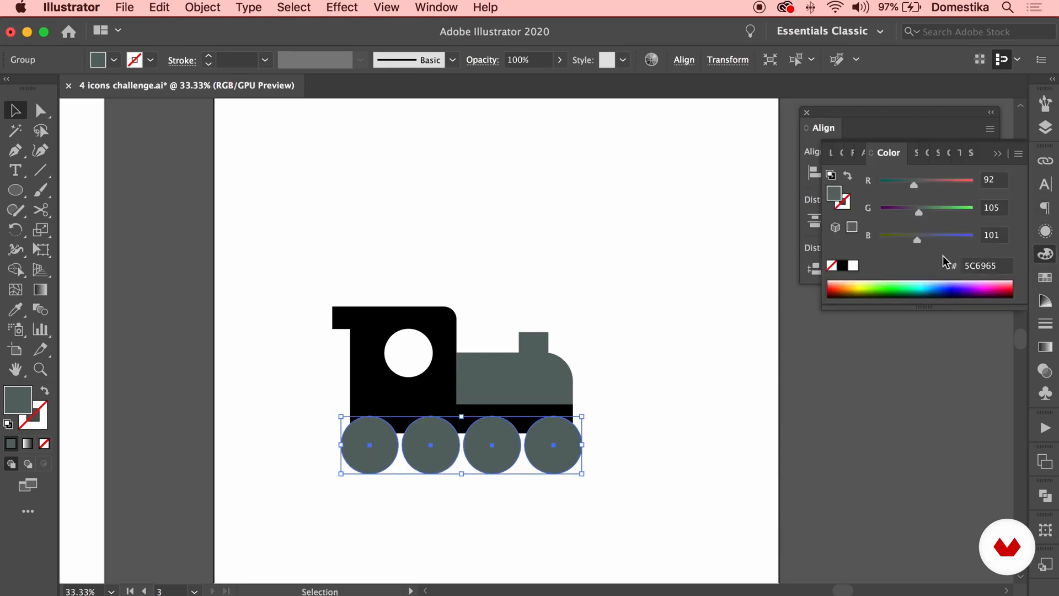
click(842, 267)
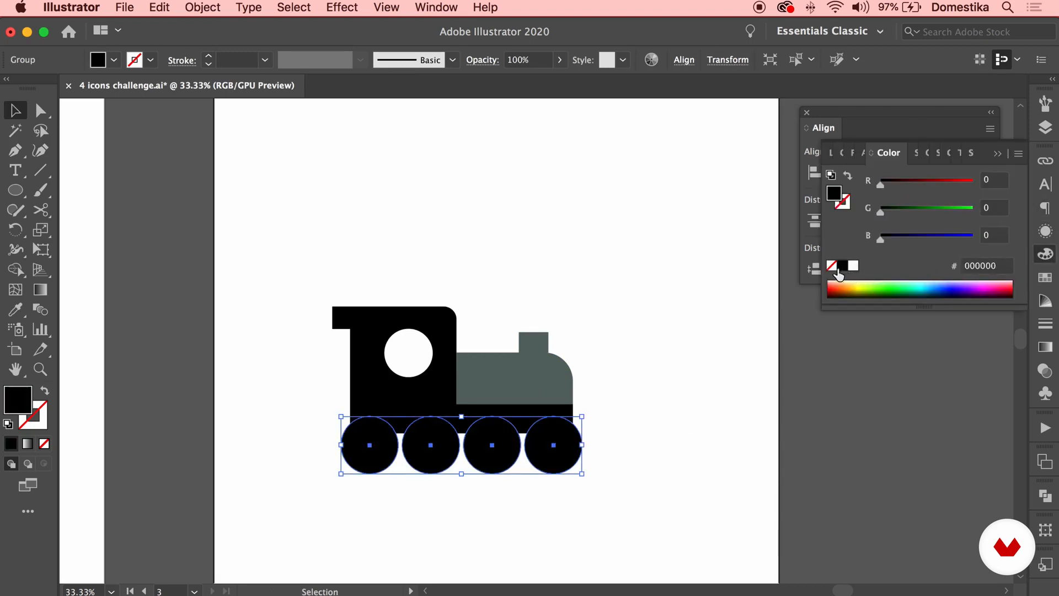
Isolate the black wheel group and delete the circles' top anchor points, leaving black lower halves over the grey wheels.
double_click(555, 440)
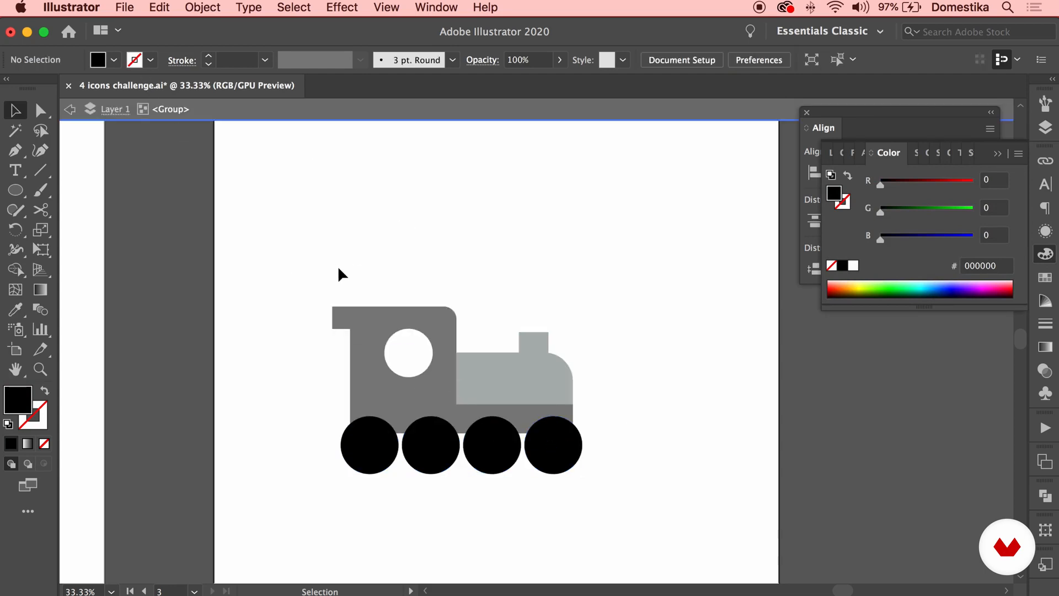
click(38, 112)
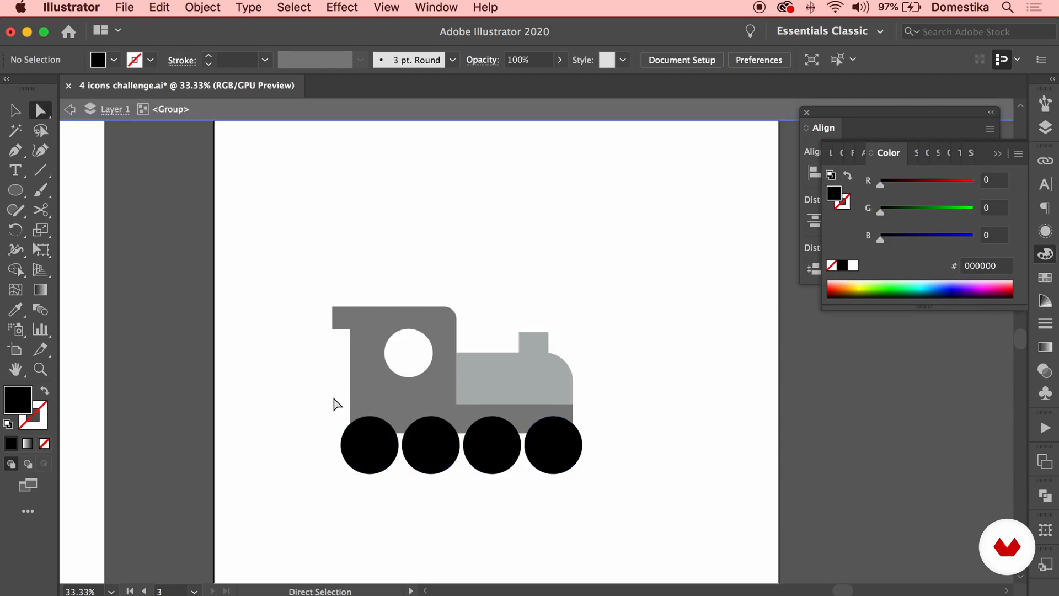
drag(600, 424, 592, 425)
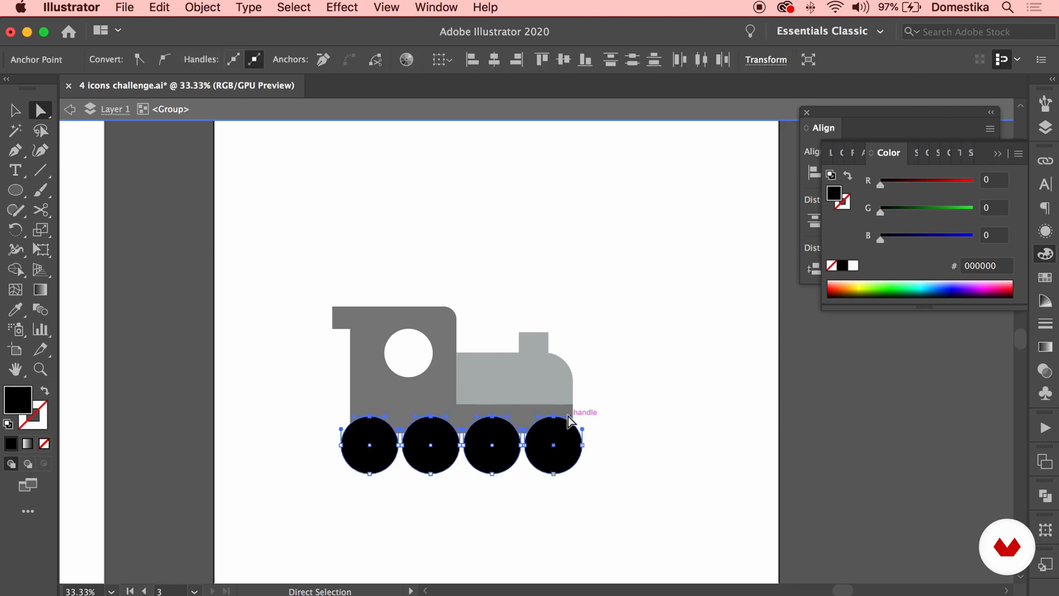
key(Delete)
click(628, 409)
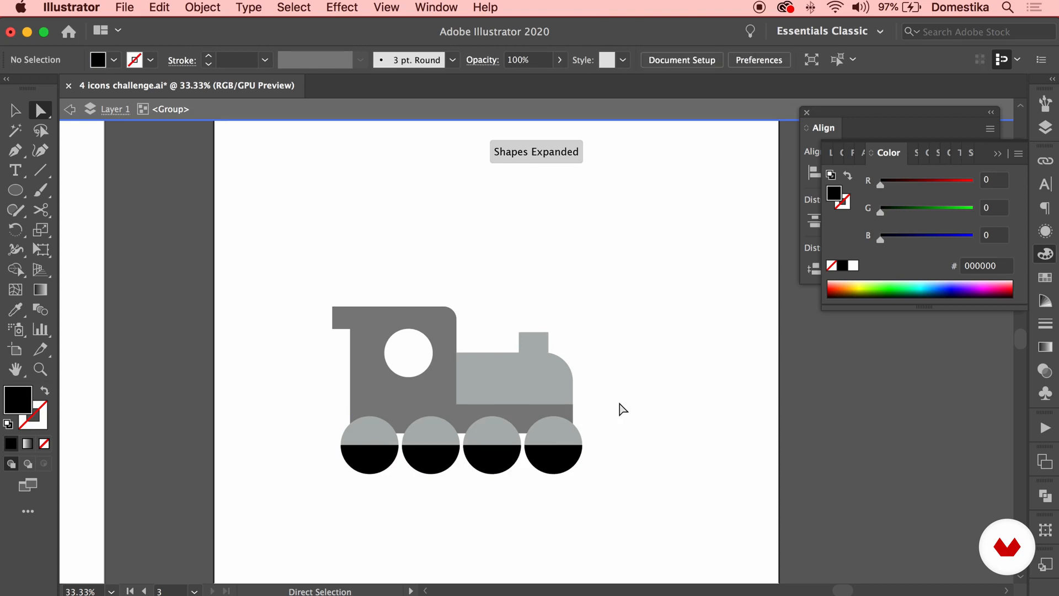
double_click(647, 369)
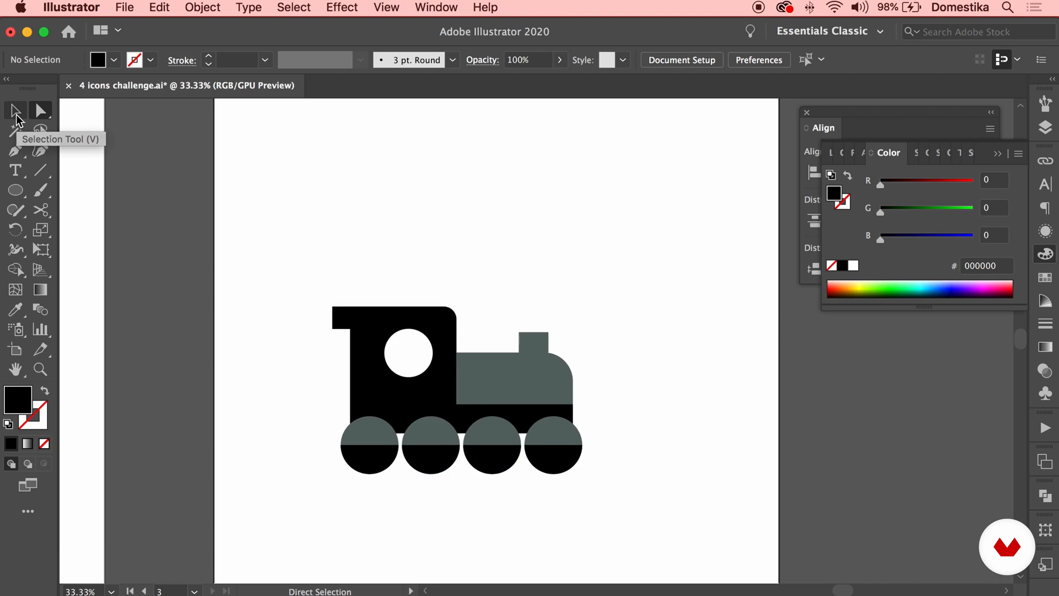
click(16, 111)
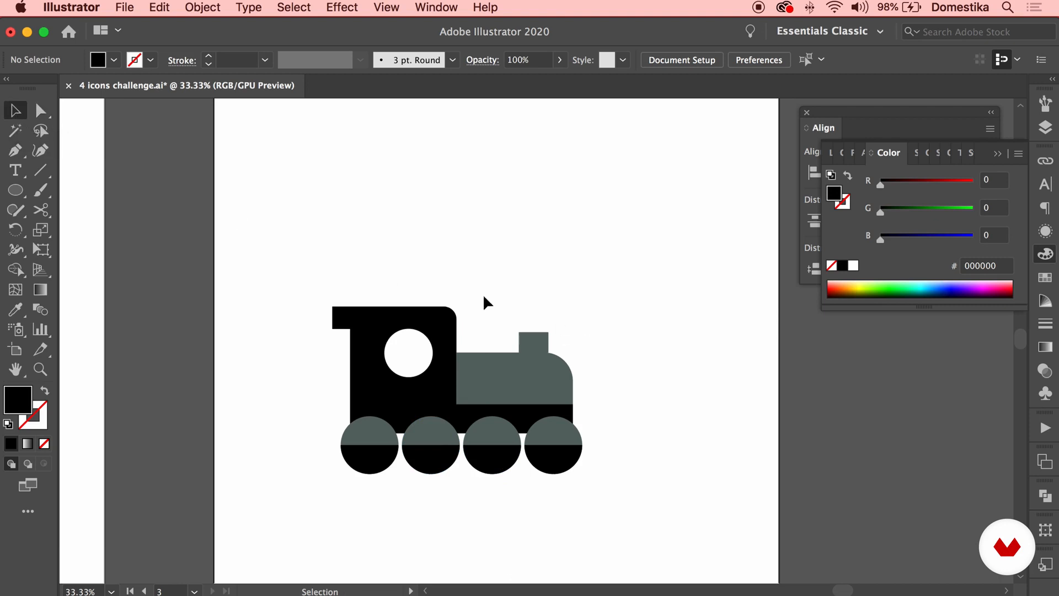
key(a)
drag(445, 415, 444, 414)
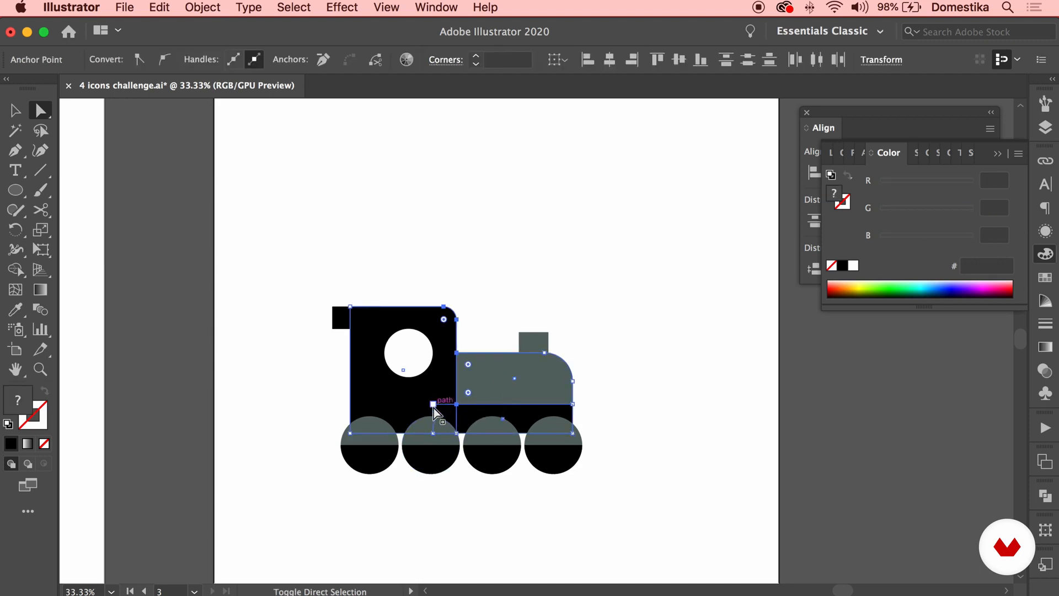
key(shift+Right)
key(super+z)
Move the cab's upper front anchor points and the boiler's rear anchor points together toward the front of the locomotive.
drag(478, 284, 443, 382)
key(shift+Right)
key(super+z)
shift+click(456, 404)
key(shift+Right)
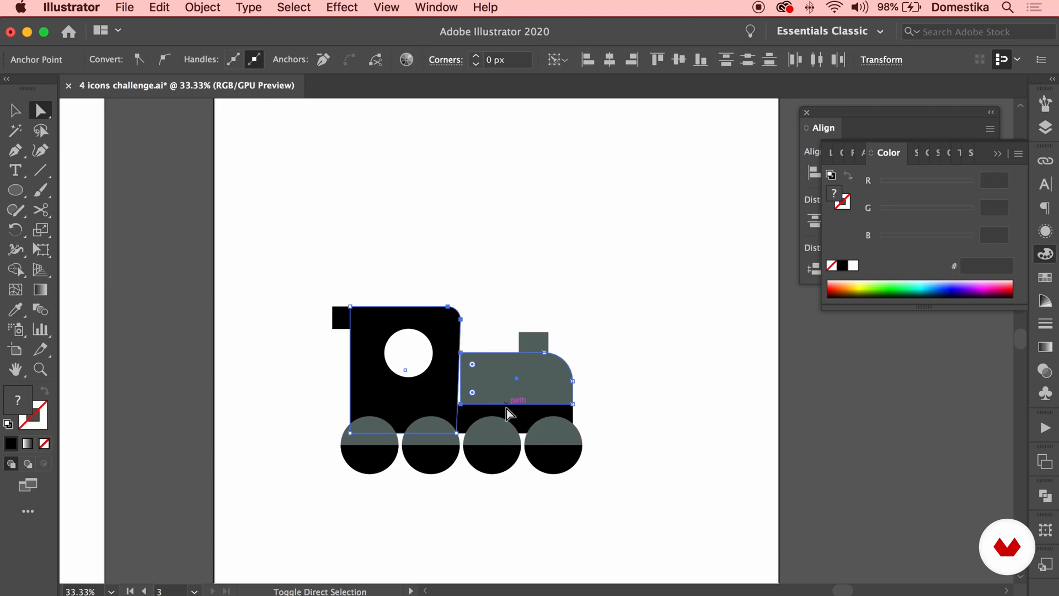
key(shift+Right)
Move the cab's lower front anchor point forward to line up with the widened front edge.
click(456, 401)
click(457, 433)
key(shift+Right)
key(shift+Right)
click(686, 383)
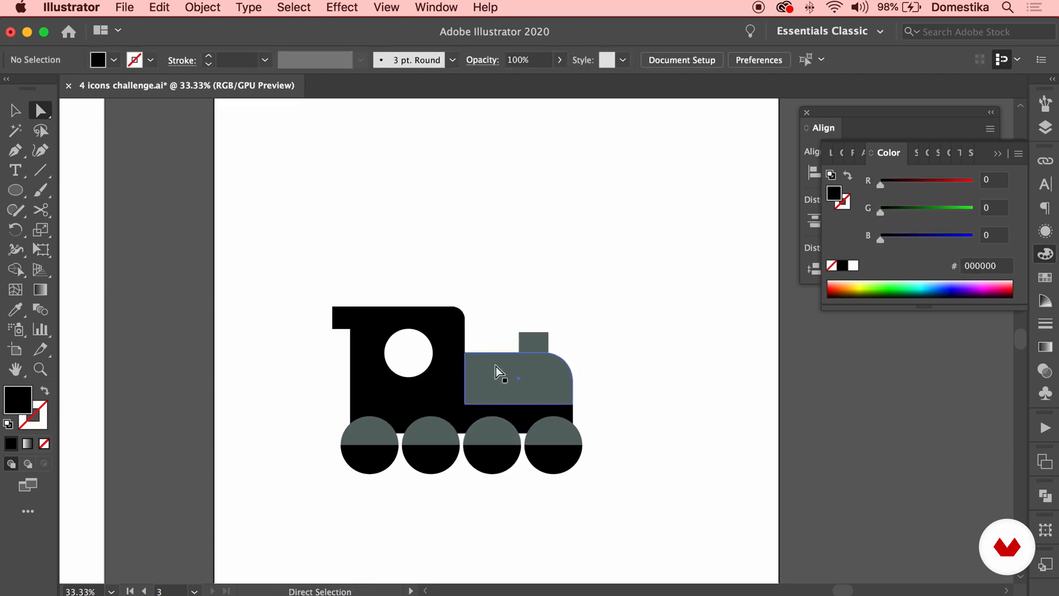
Shift the white window toward the boiler so it sits centrally in the widened cab.
click(429, 357)
key(shift+Right)
key(shift+Right)
click(611, 345)
click(432, 359)
key(shift+Left)
Nudge the cab's front edge and the boiler's adjoining rear edge back slightly in small increments.
drag(450, 372, 449, 373)
key(Left)
key(Left)
key(Left)
key(Left)
key(Left)
key(Left)
click(465, 405)
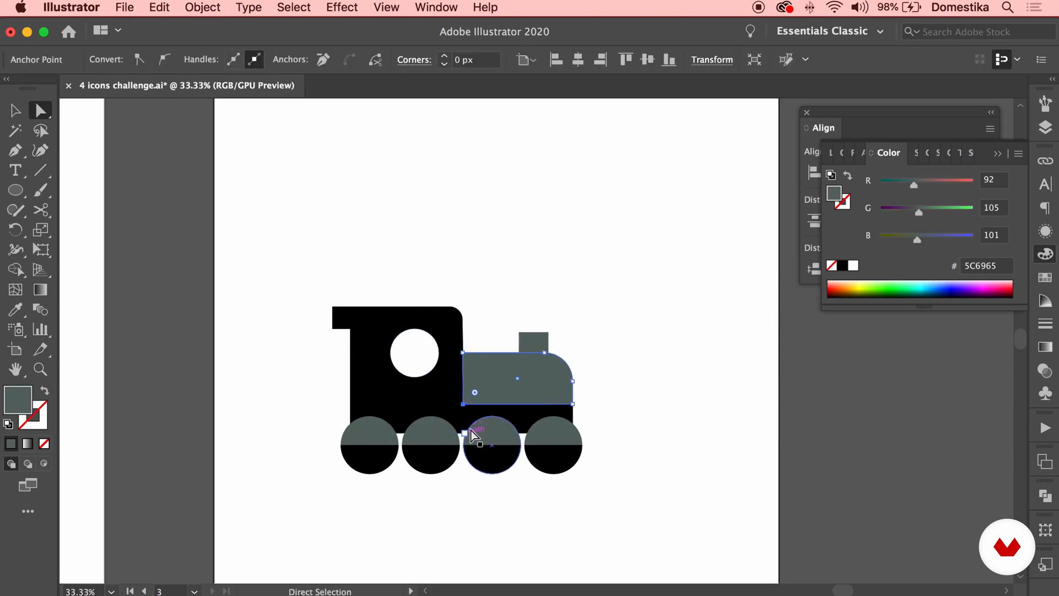
click(658, 382)
Draw a circle above the locomotive for the smoke and fill it with black.
drag(663, 381, 652, 359)
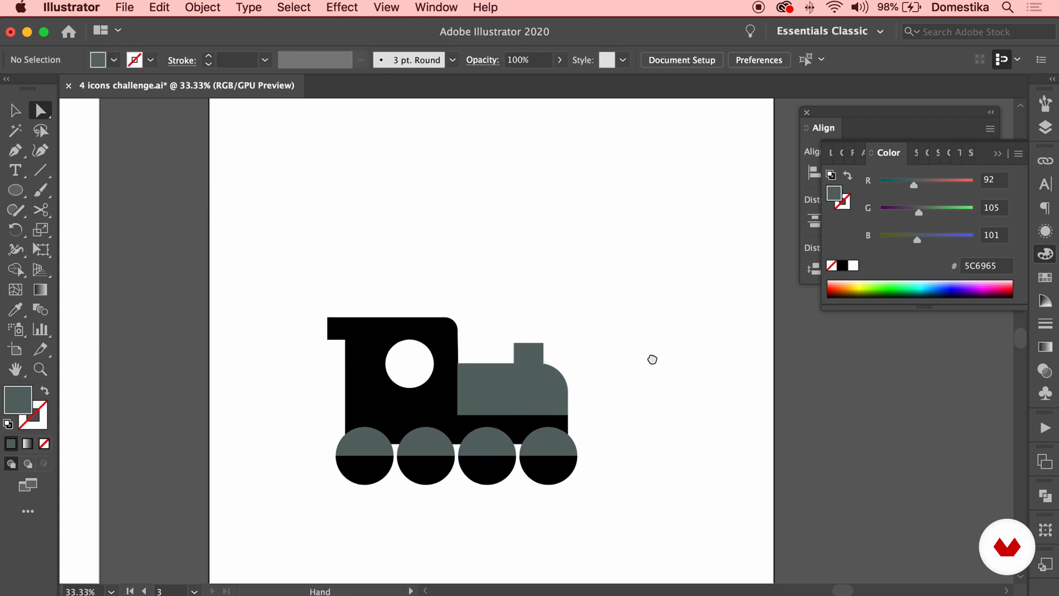
click(15, 190)
drag(519, 290, 491, 281)
key(v)
click(841, 267)
Add smaller black circles overlapping the first one so four circles form a smoke trail descending toward the chimney.
click(625, 277)
click(600, 269)
click(590, 292)
click(627, 284)
drag(541, 305, 555, 274)
click(584, 281)
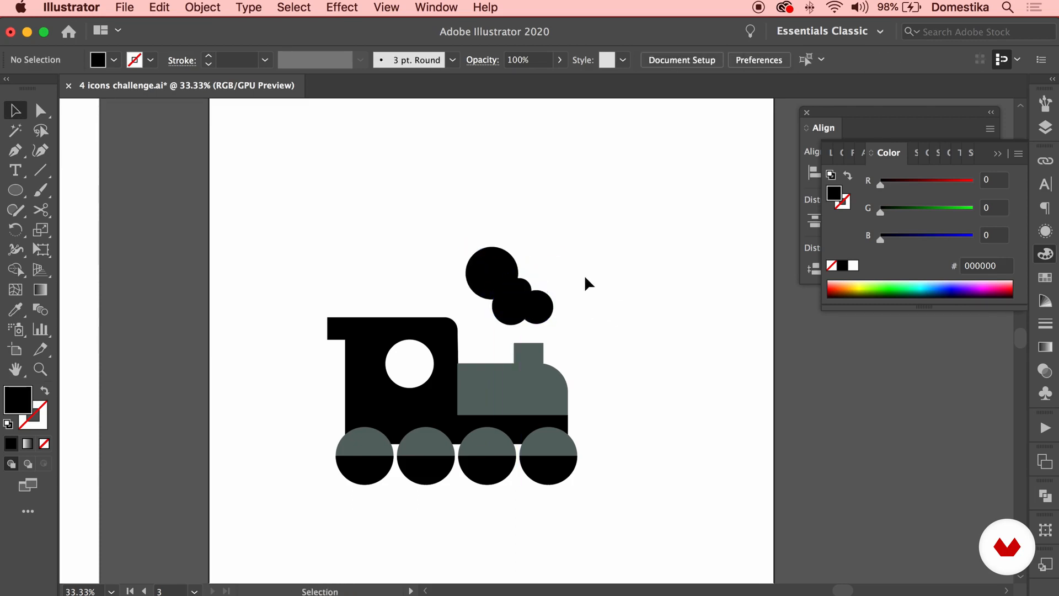
Zoom in on the smoke and adjust the size and position of its smaller circles so they overlap more closely.
click(523, 289)
key(super+equal)
click(633, 334)
click(572, 369)
drag(587, 341, 581, 350)
click(598, 375)
drag(575, 389, 551, 336)
click(579, 324)
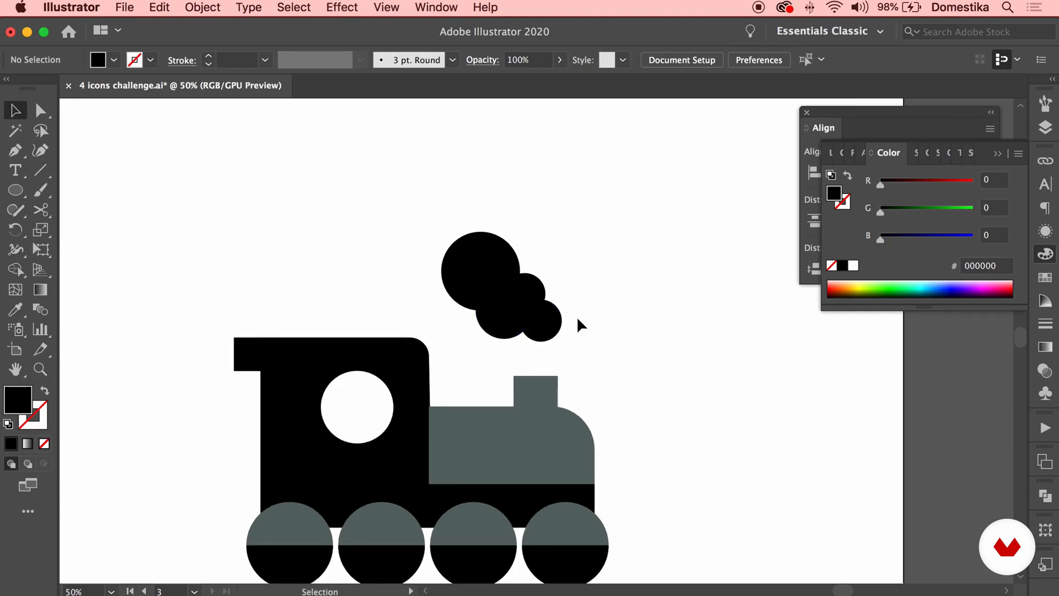
Enlarge the smoke's biggest circle and add a medium black circle overlapping it on the chimney side.
drag(473, 284, 431, 282)
drag(477, 228, 507, 244)
click(503, 219)
click(553, 248)
drag(387, 287, 396, 288)
Select all the smoke circles and reposition the cloud just above the chimney.
drag(610, 227, 456, 321)
drag(566, 218, 567, 238)
click(622, 281)
key(super+minus)
drag(603, 274, 508, 339)
key(shift+Left)
key(shift+Left)
key(shift+Right)
click(622, 330)
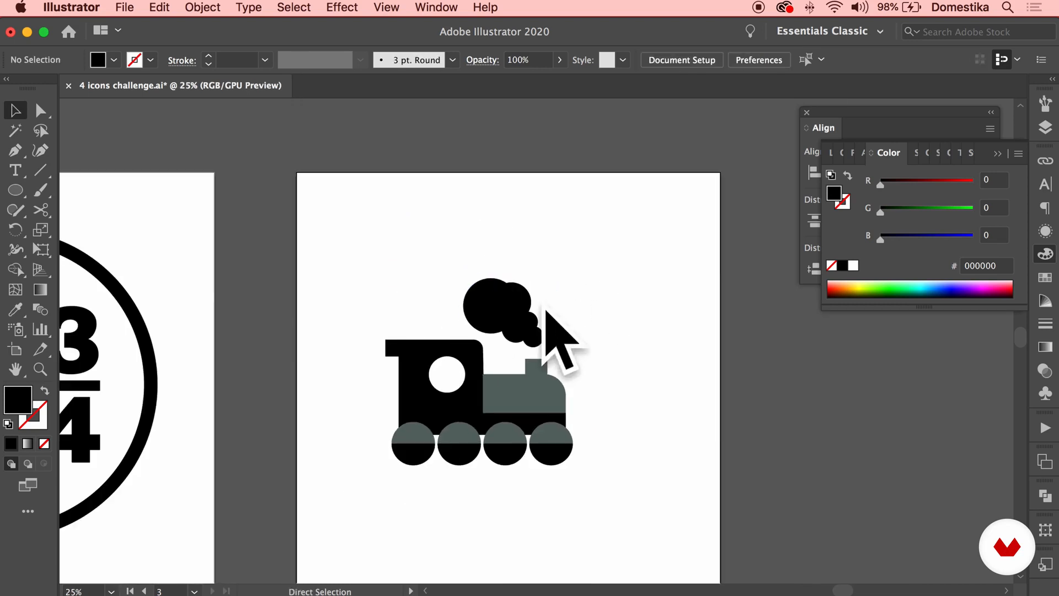
Add a separate small black smoke circle behind the main cloud, above the cab roof.
key(super+plus)
drag(508, 319, 412, 311)
click(421, 269)
click(490, 238)
key(super+minus)
drag(582, 254, 412, 332)
drag(562, 284, 519, 270)
click(588, 287)
key(super+minus)
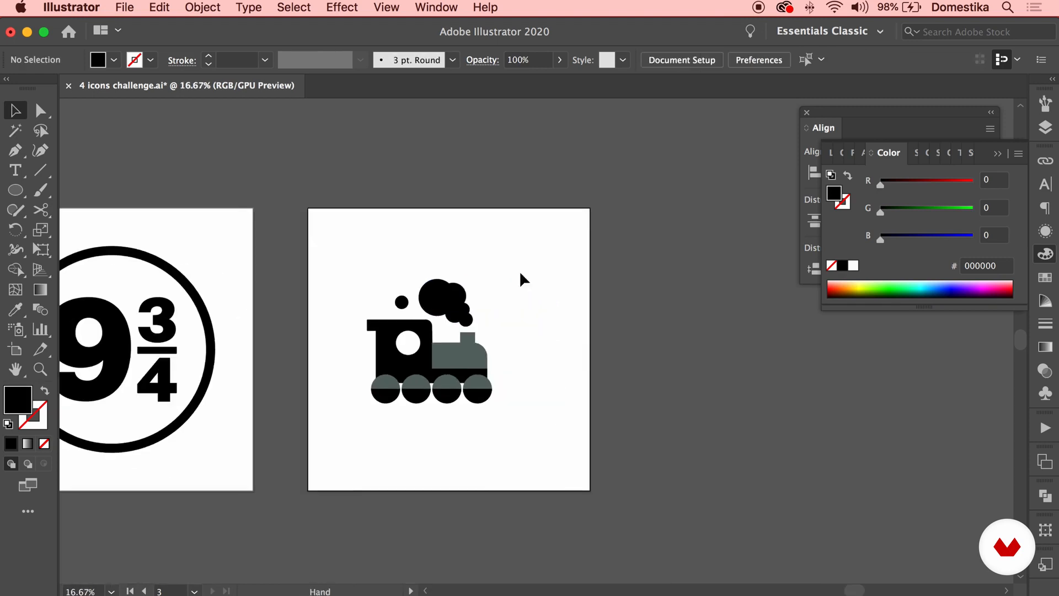
Group the whole locomotive with its smoke and centre it horizontally and vertically on the third artboard.
drag(346, 415, 347, 414)
right_click(419, 365)
click(458, 489)
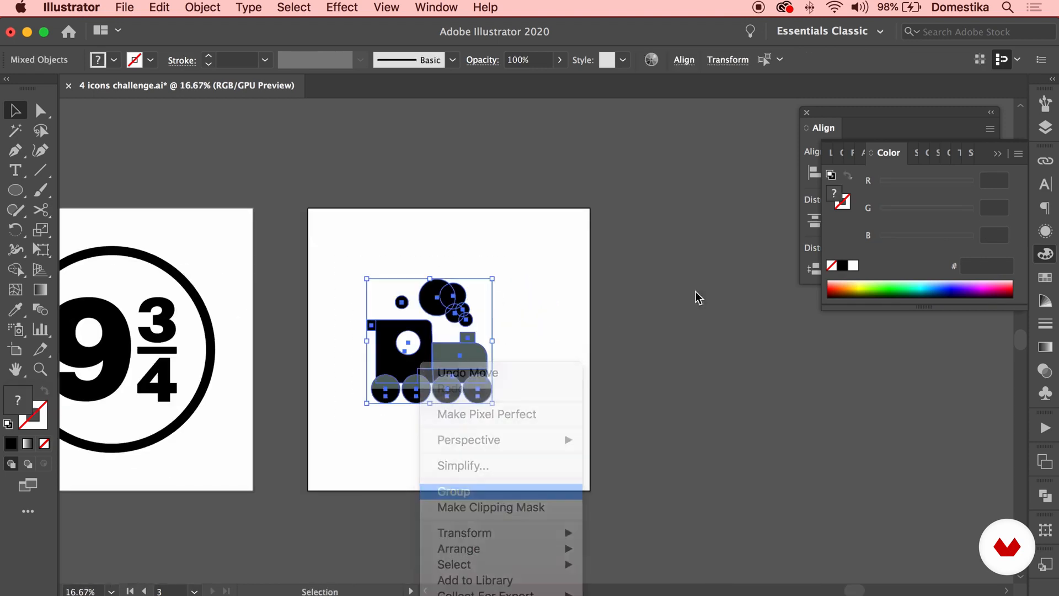
click(999, 155)
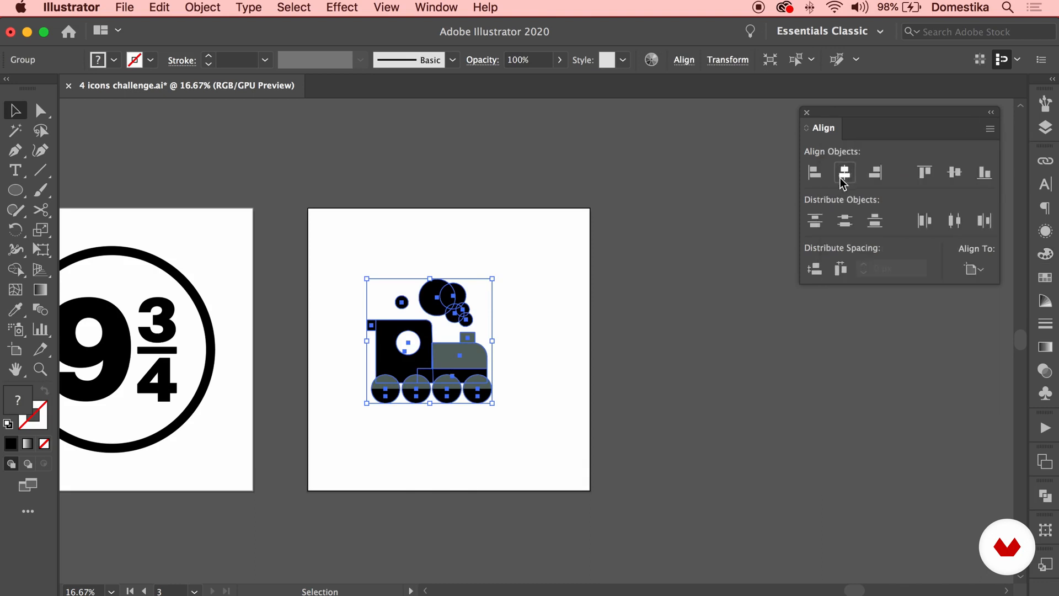
click(842, 180)
click(955, 172)
Enlarge the locomotive group about its centre to fill more of the artboard, then trim its size slightly.
drag(517, 288, 548, 249)
click(649, 309)
key(super+minus)
drag(649, 309, 860, 318)
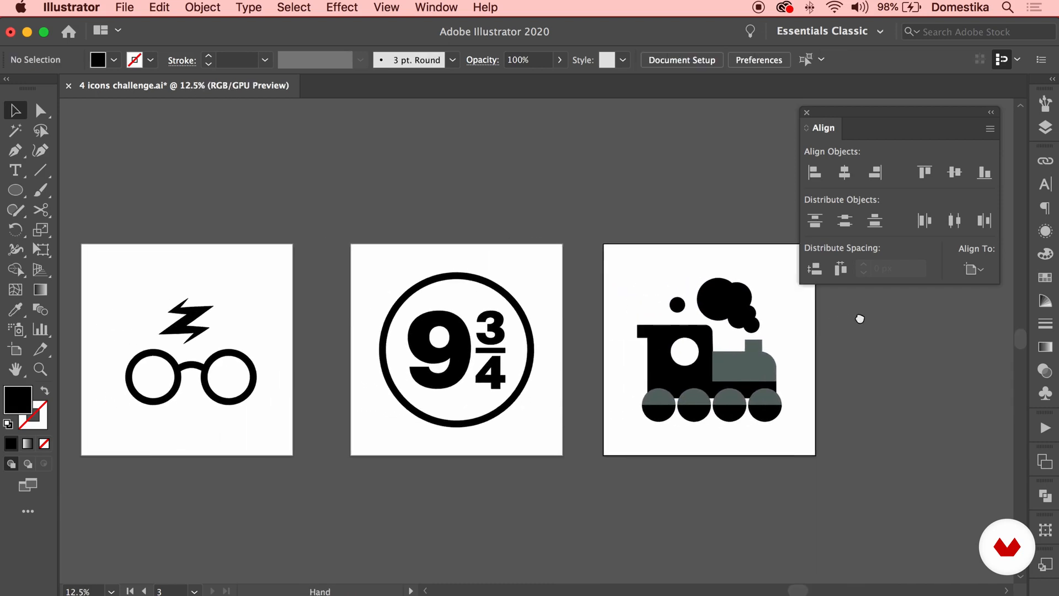
click(715, 329)
drag(786, 281, 781, 287)
click(717, 239)
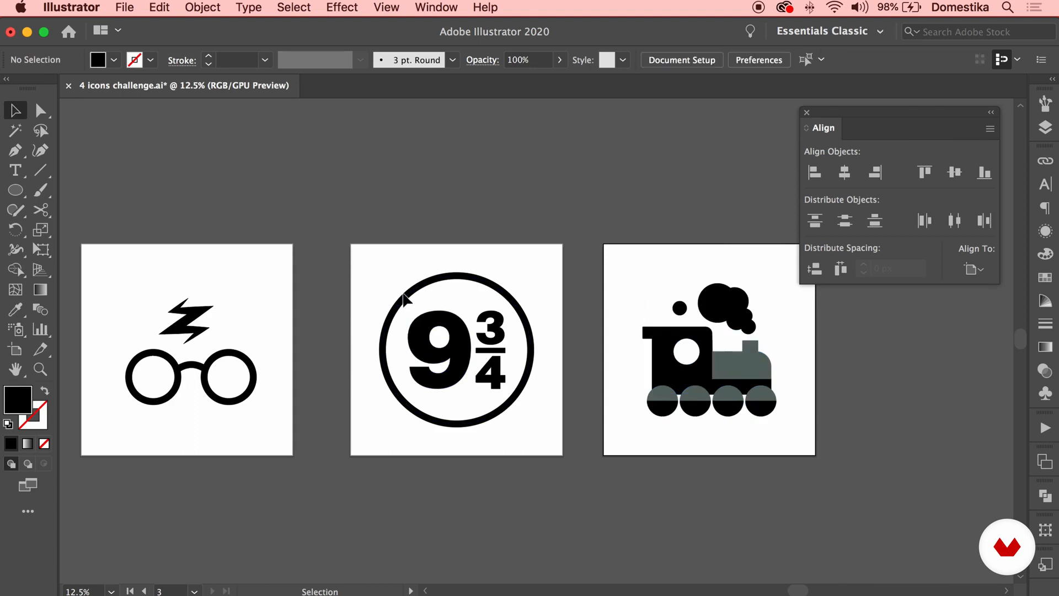
Move the locomotive group up slightly on its artboard.
click(696, 362)
click(684, 262)
click(687, 336)
key(shift+Up)
click(697, 189)
Scale the locomotive group down slightly and back up a little to balance it with the neighbouring icons.
click(695, 345)
drag(776, 281, 771, 286)
click(756, 220)
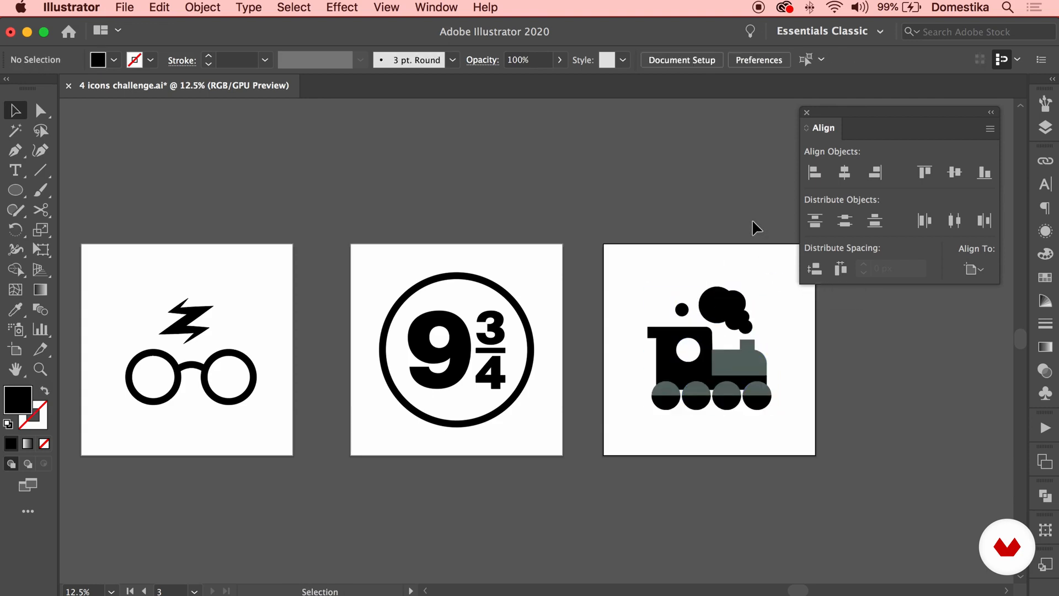
drag(740, 220, 704, 222)
click(684, 309)
drag(733, 283, 738, 280)
click(681, 211)
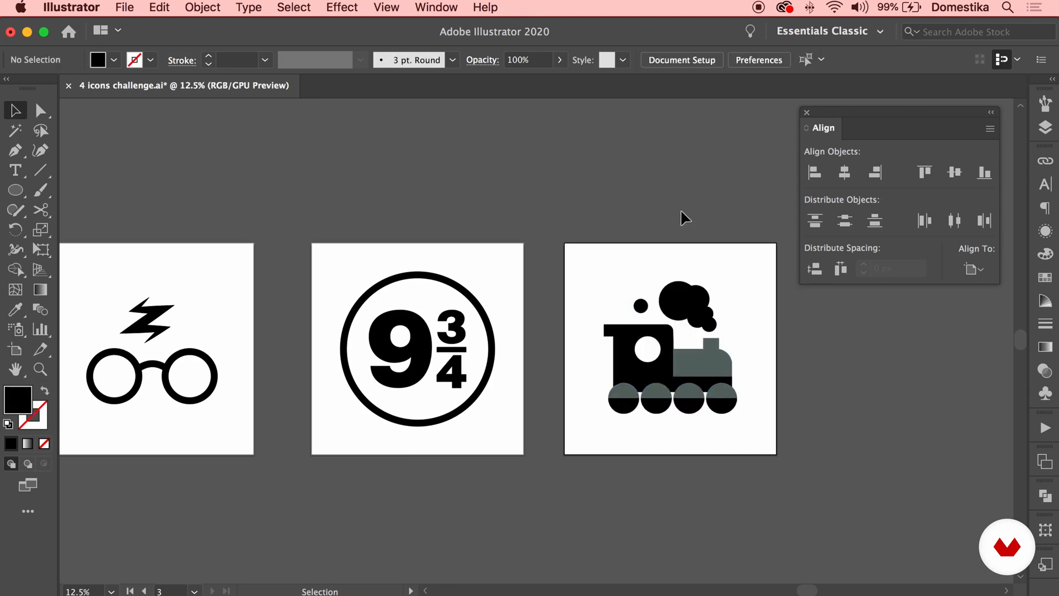
Group the lightning bolt with the glasses and centre the group on the first artboard.
drag(673, 213, 702, 205)
drag(255, 240, 114, 403)
right_click(195, 338)
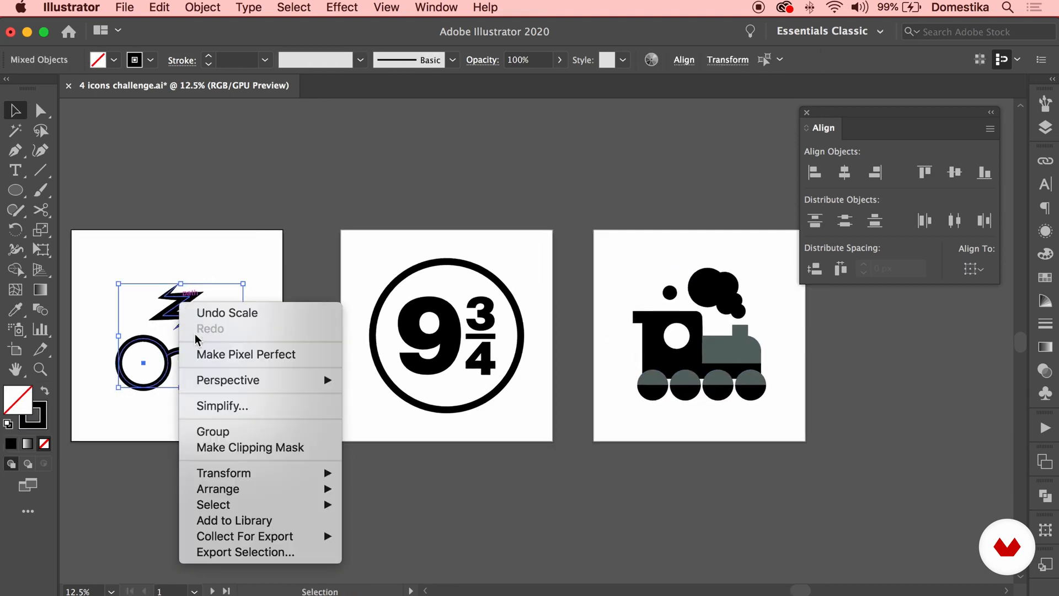
click(213, 431)
click(845, 172)
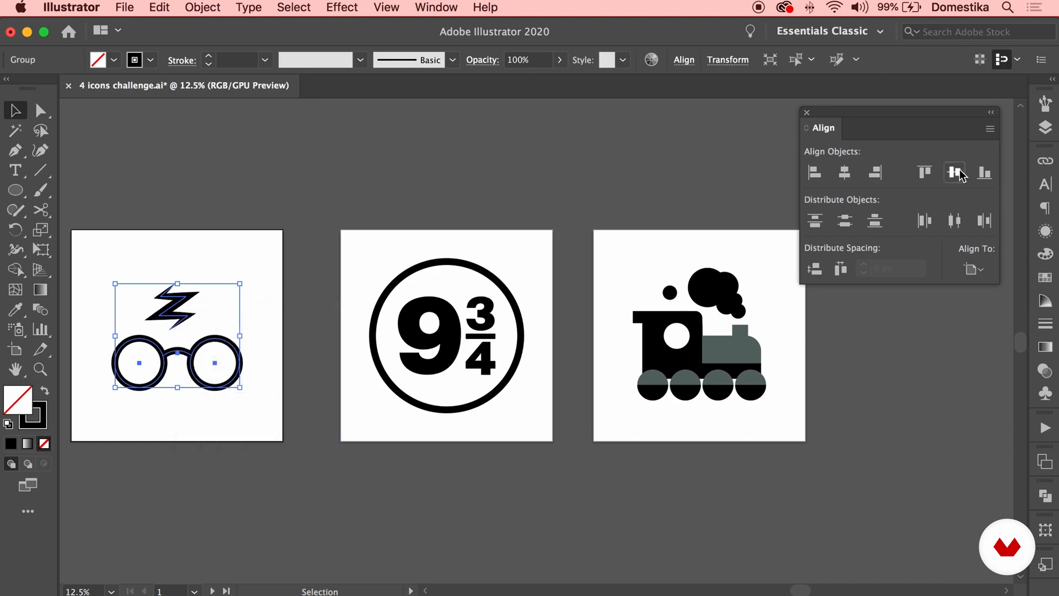
click(577, 154)
Ungroup the locomotive icon on the third artboard so its smoke circles can be selected separately.
drag(579, 154, 305, 137)
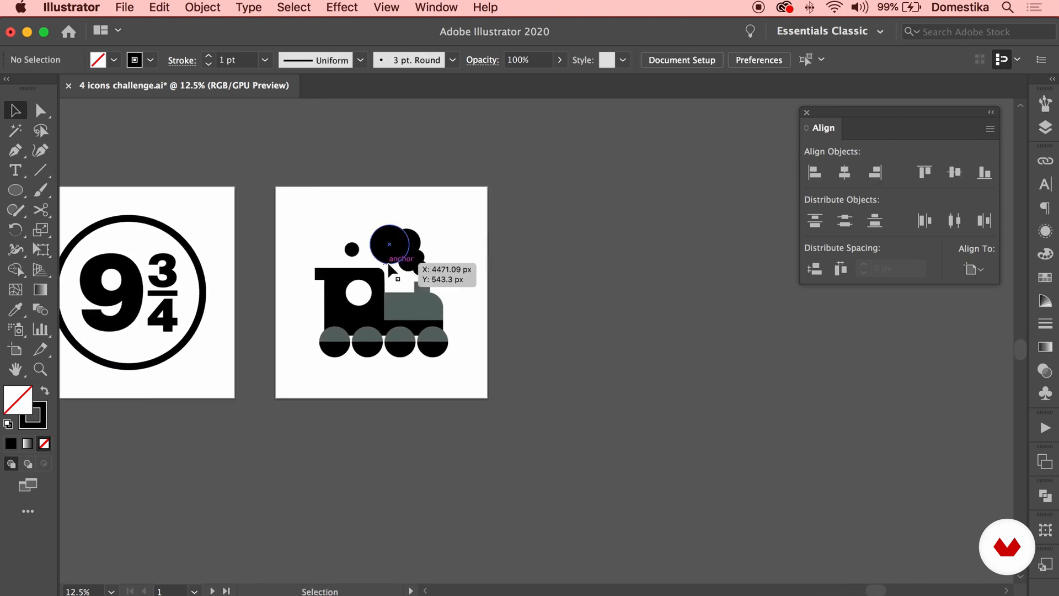
click(369, 298)
right_click(408, 256)
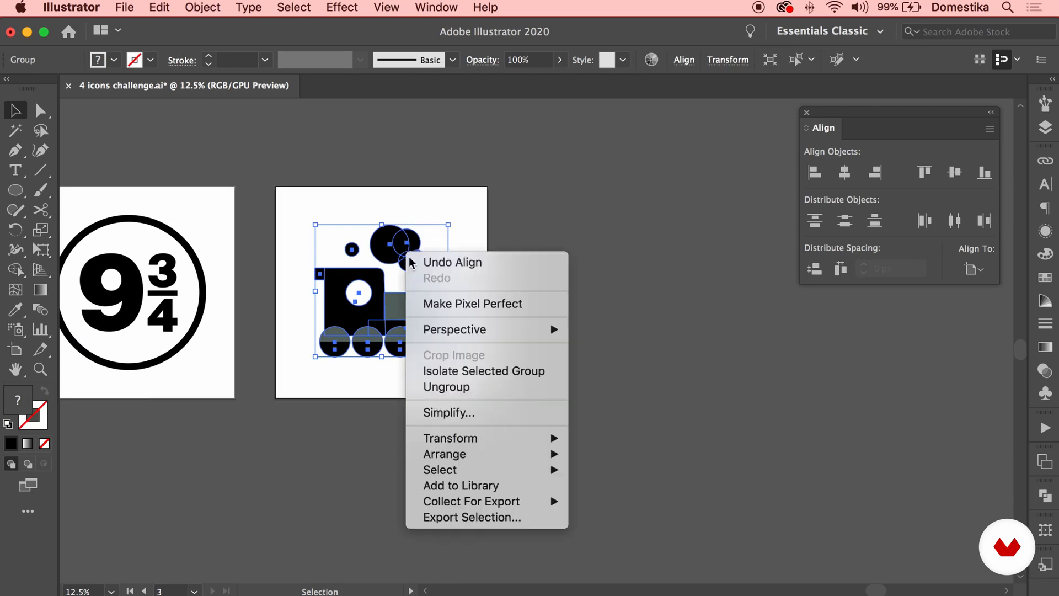
click(471, 388)
click(456, 224)
Select the five overlapping smoke circles and merge them into one shape with Pathfinder Unite.
drag(391, 270, 393, 271)
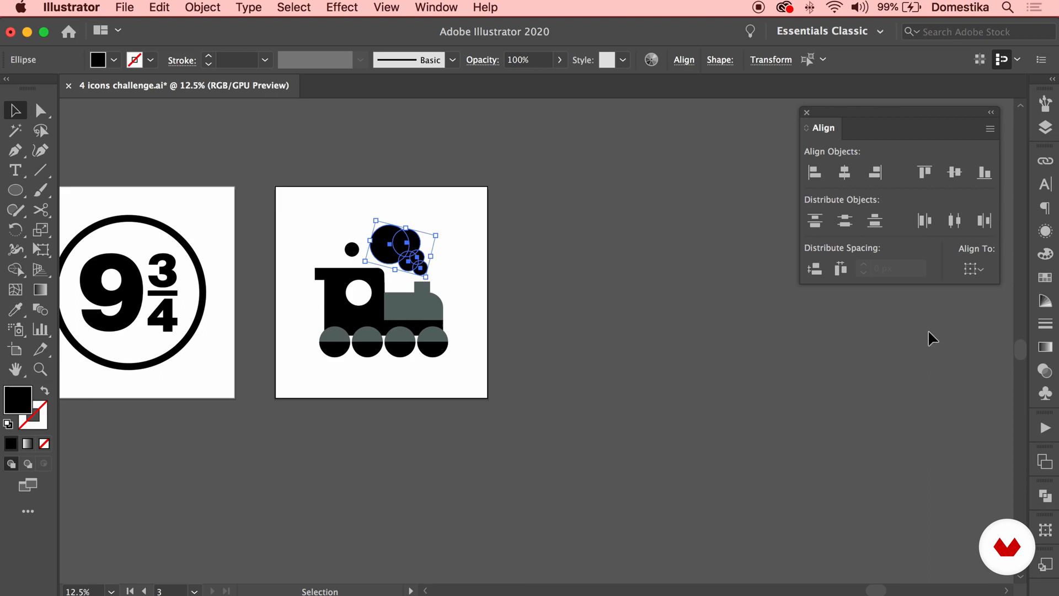
click(417, 8)
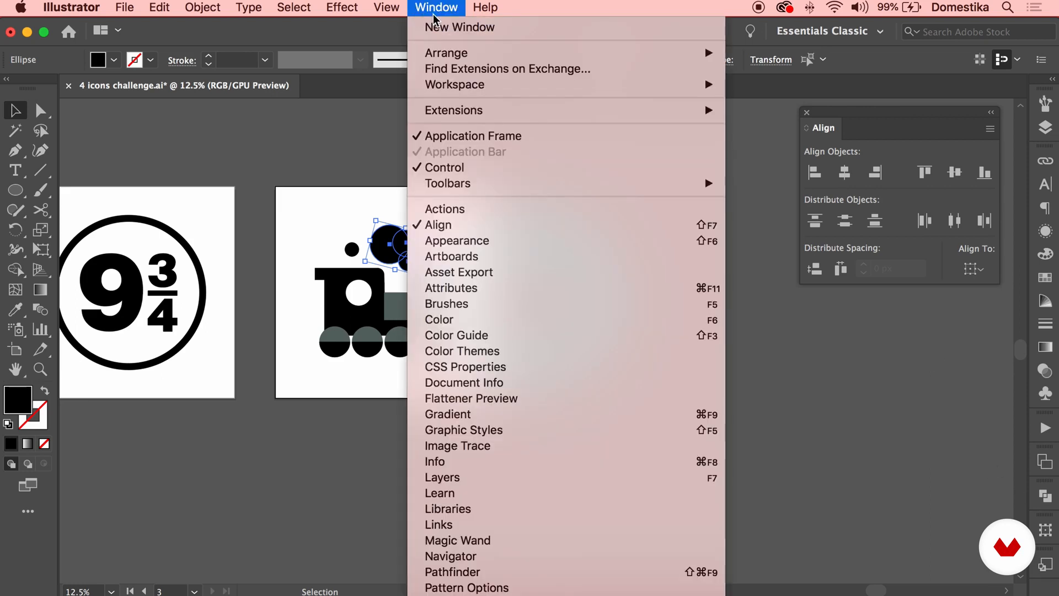
scroll(523, 447, down, 5)
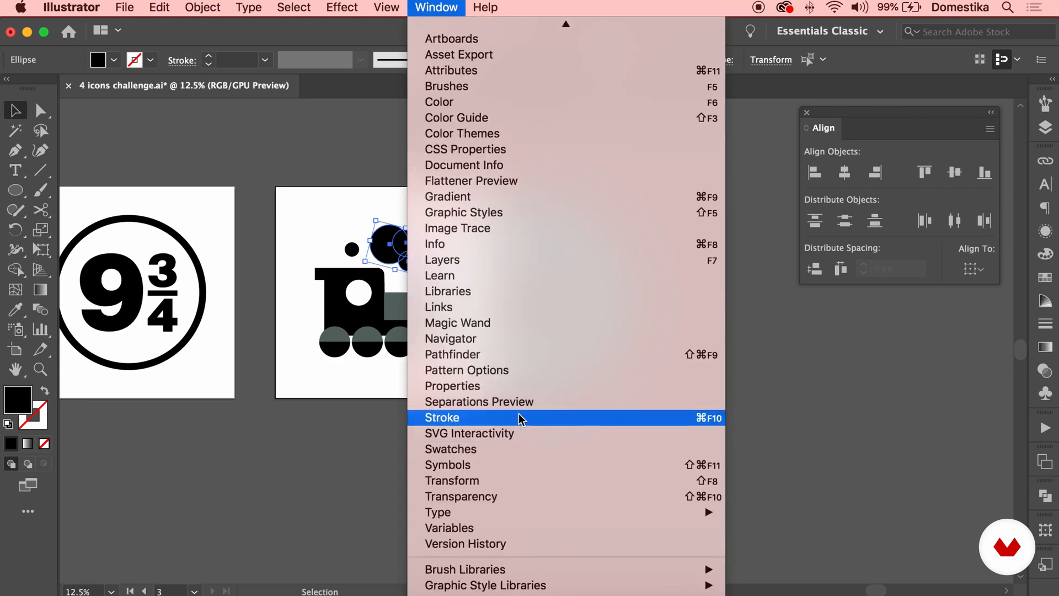
click(475, 356)
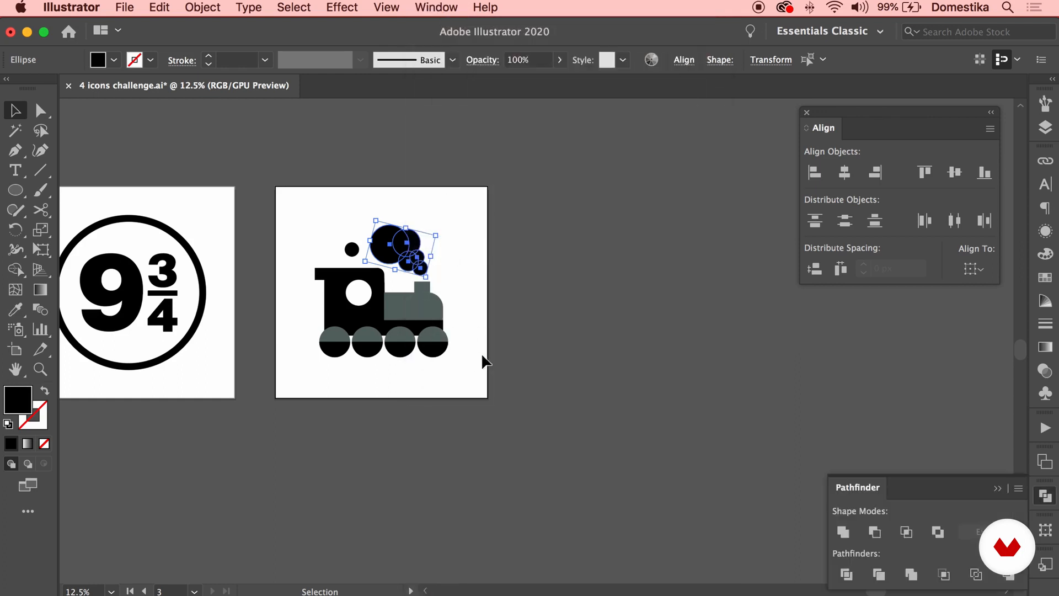
click(845, 532)
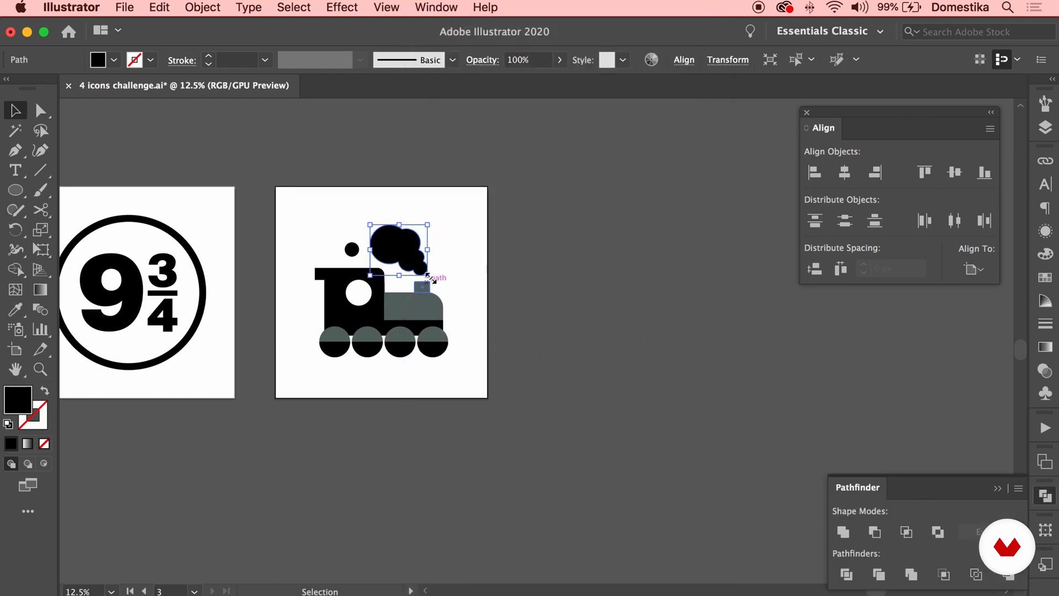
Cut the white window circle out of the locomotive's black cab with Pathfinder Minus Front.
key(a)
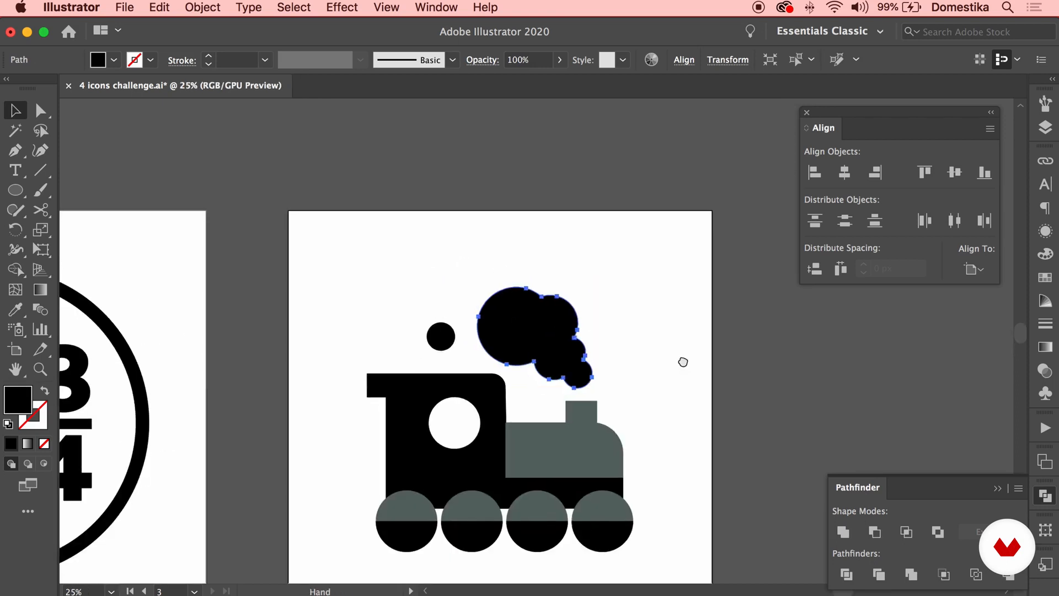
scroll(610, 273, down, 3)
scroll(611, 272, right, 1)
key(v)
click(403, 331)
shift+click(427, 318)
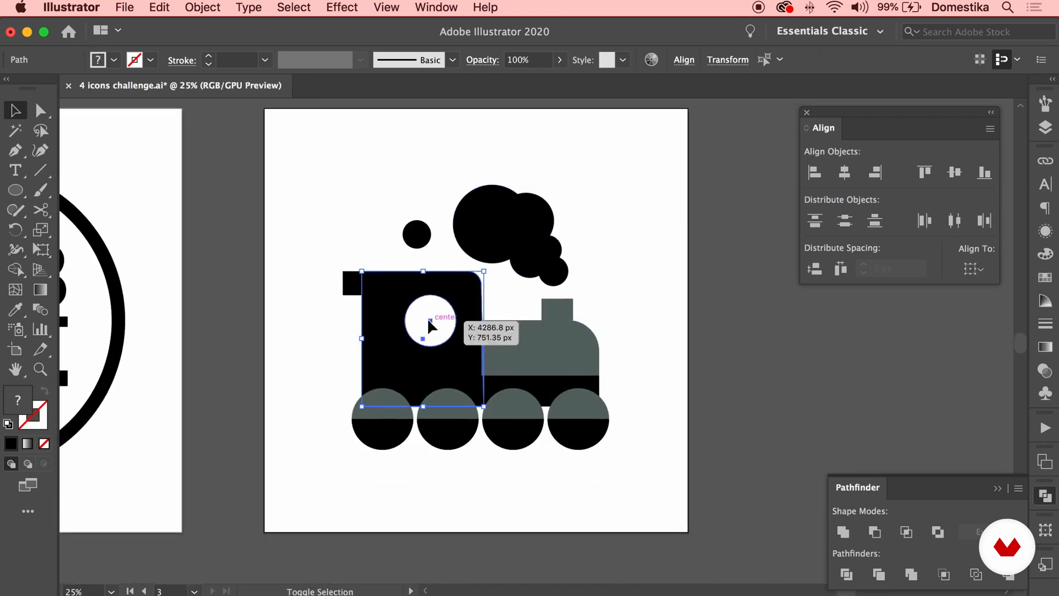
click(874, 532)
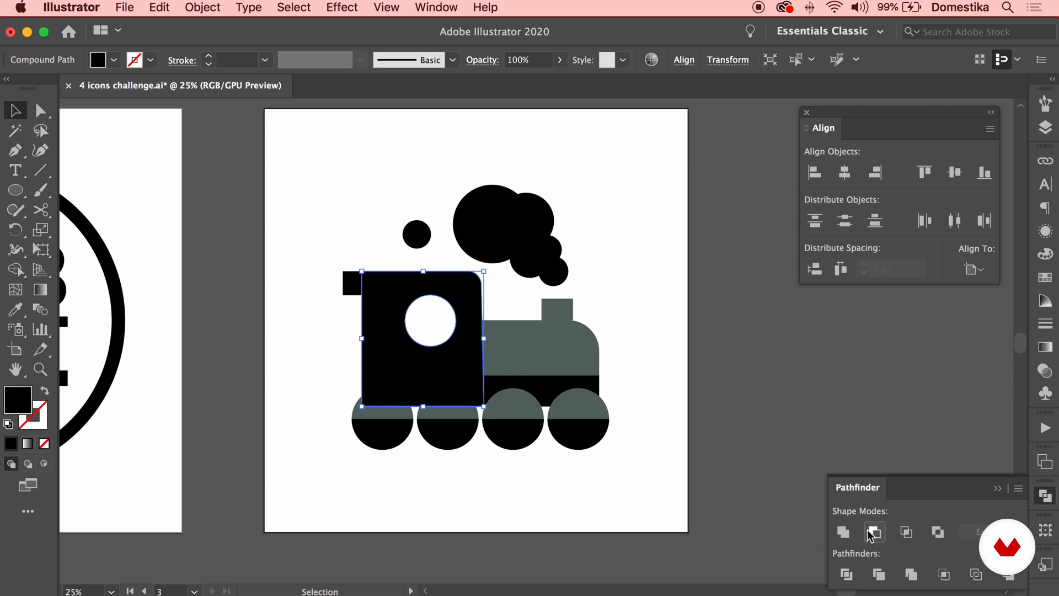
Unite the cab with its roof overhang and the black base strip, and unite the grey boiler with its chimney.
shift+click(351, 288)
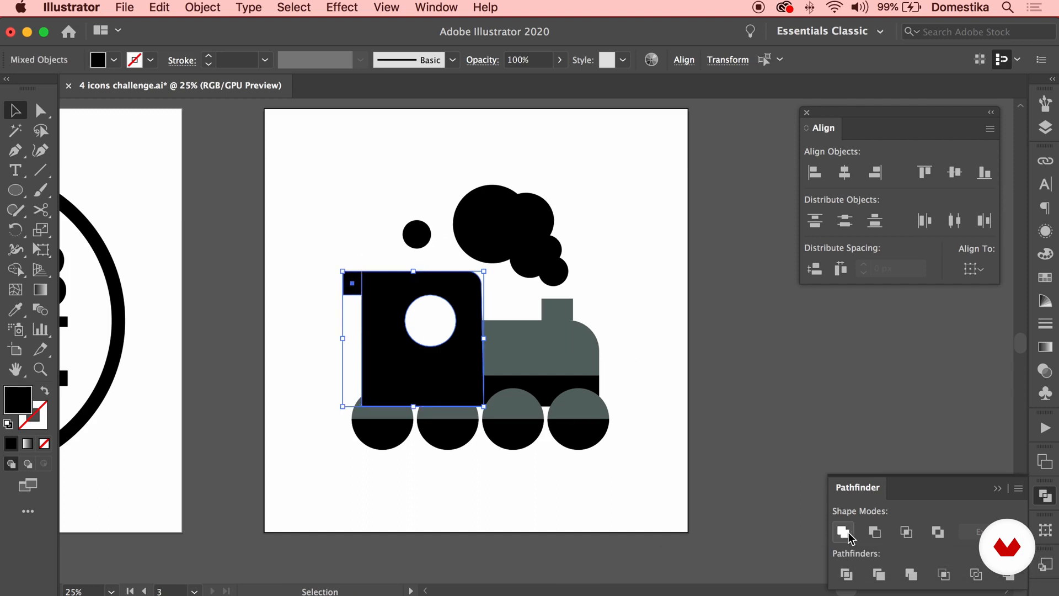
click(847, 533)
shift+click(548, 391)
click(844, 532)
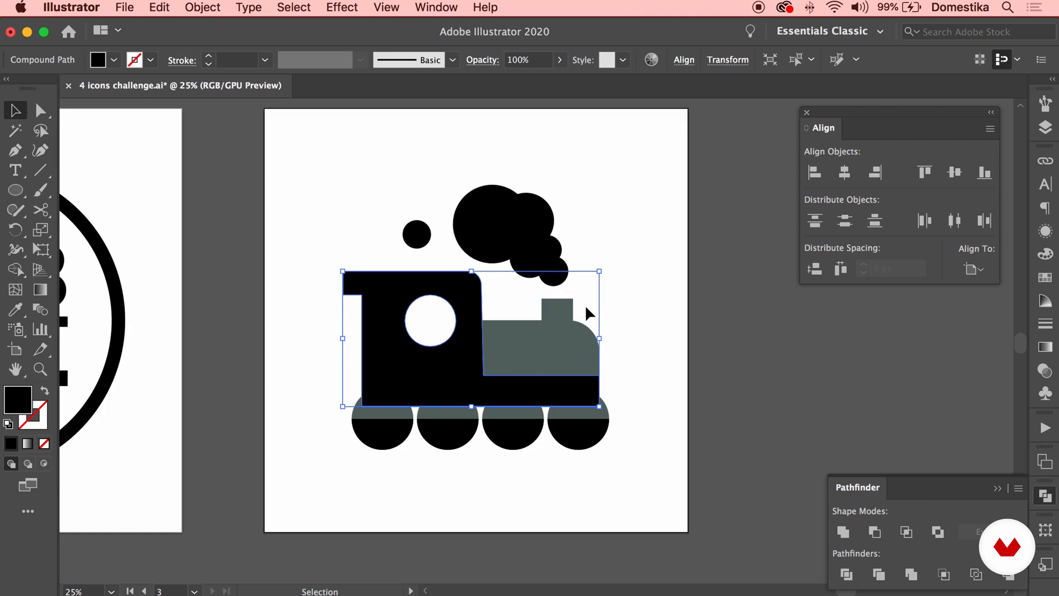
click(537, 331)
click(841, 531)
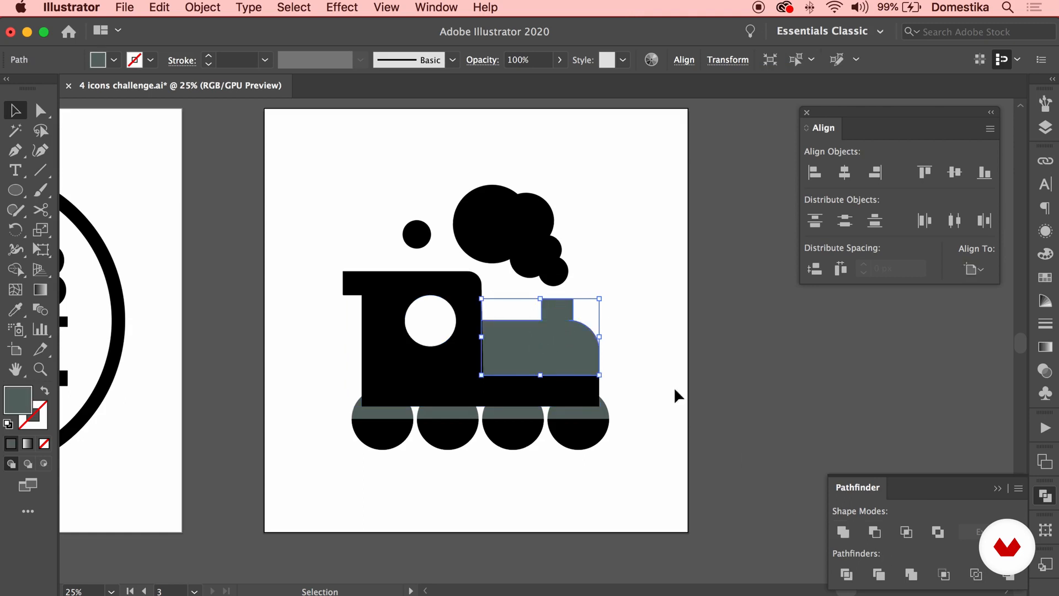
Select the four locomotive wheels and bring them to the front of the body.
click(649, 356)
drag(649, 422, 358, 446)
right_click(402, 348)
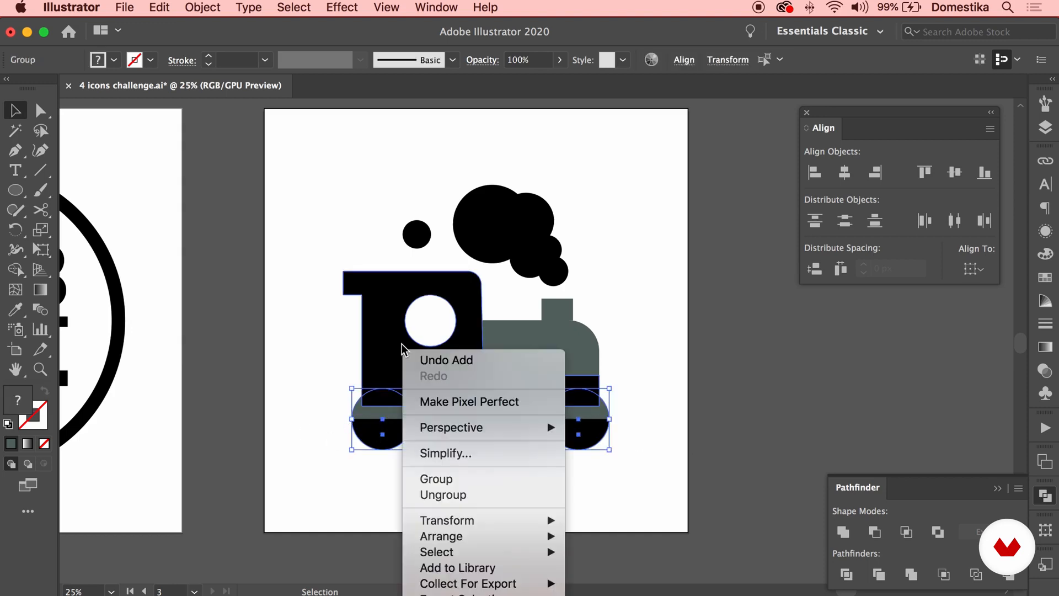
mouse_move(478, 536)
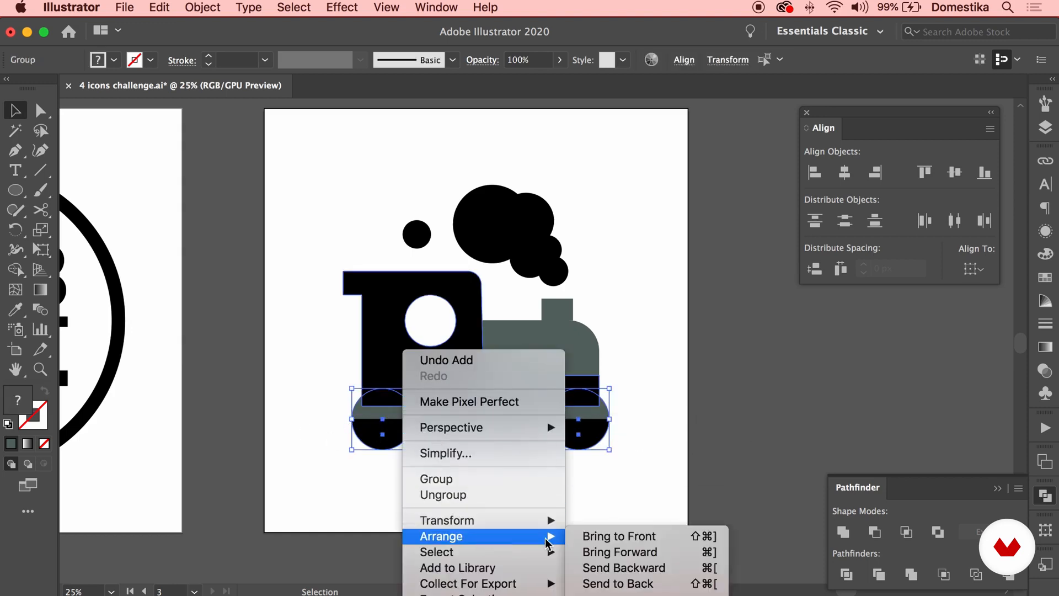
click(627, 539)
click(683, 467)
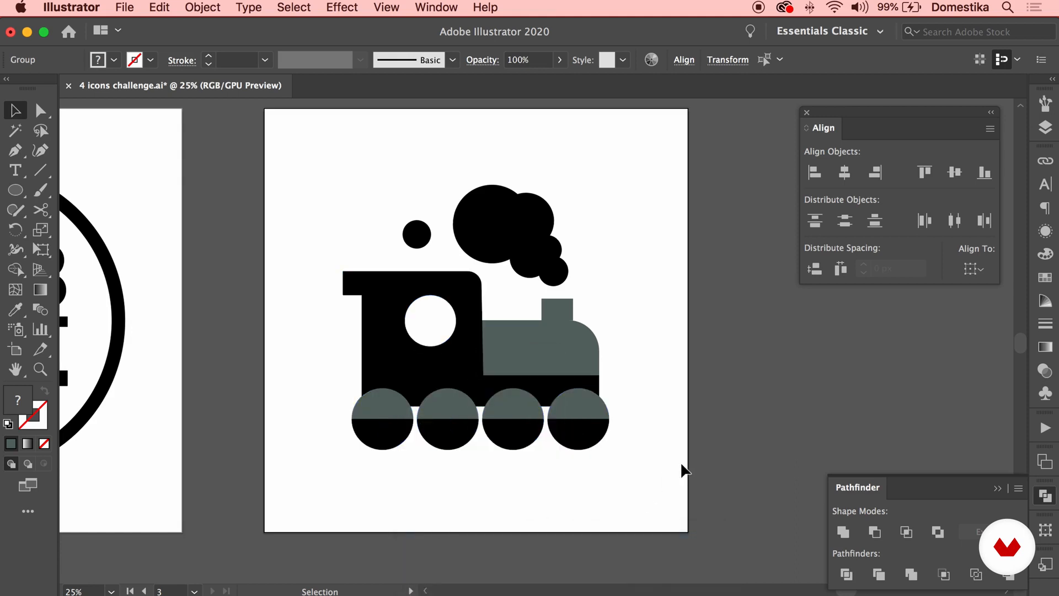
Select all parts of the locomotive icon, including the smoke and the small separate circle.
drag(643, 178, 327, 461)
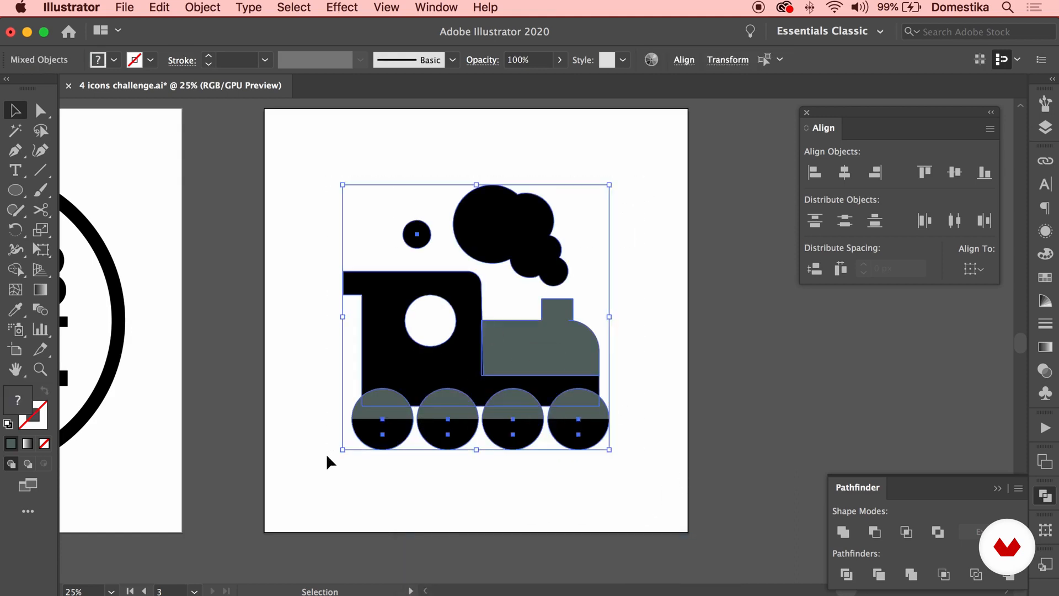